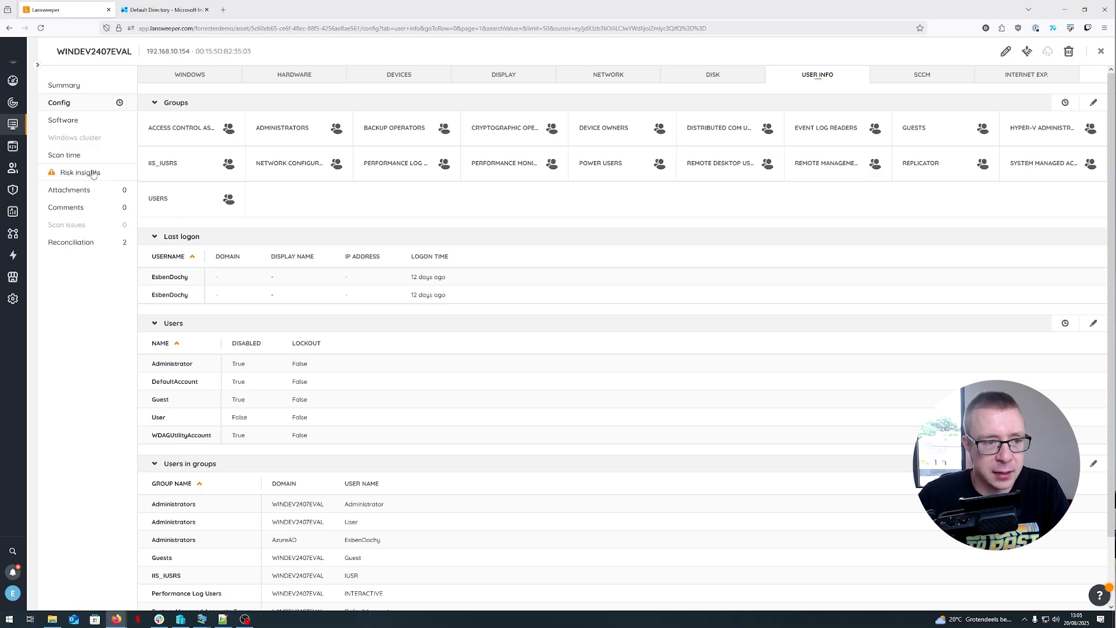
# - Open the Discovery download installers/packages page and scroll to the IT Agent Discovery downloads
pyautogui.click(87, 87)
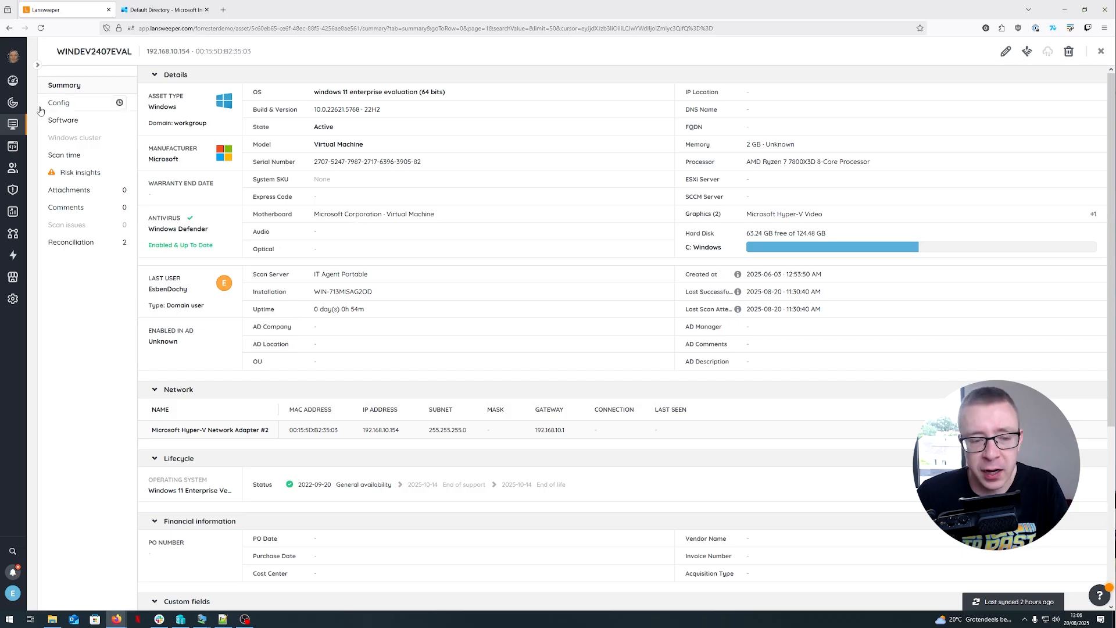
pyautogui.click(13, 80)
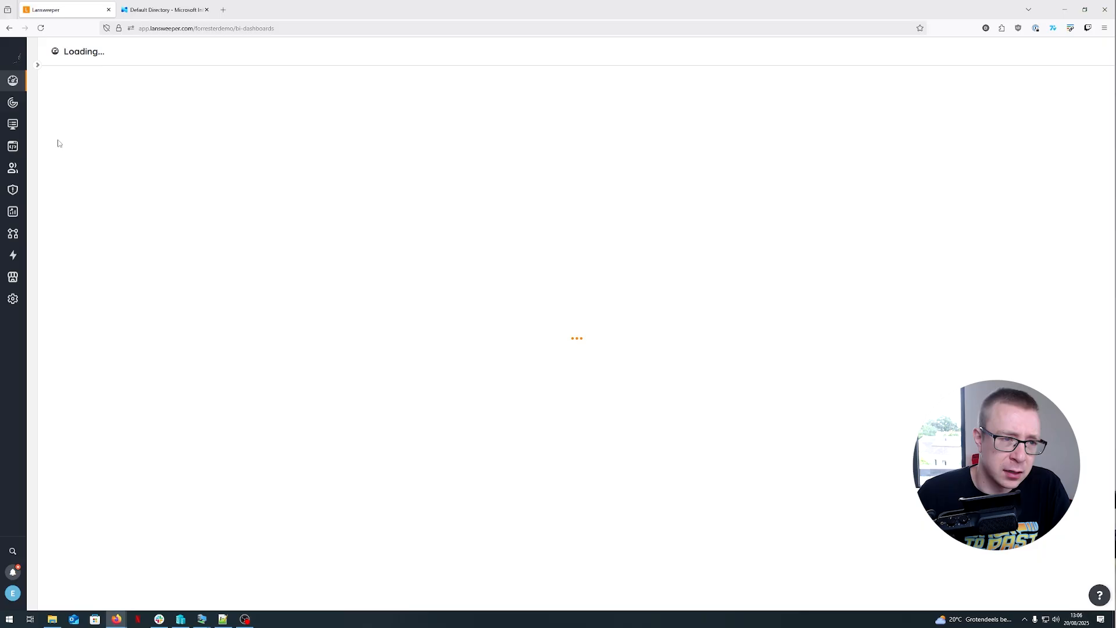
pyautogui.click(12, 103)
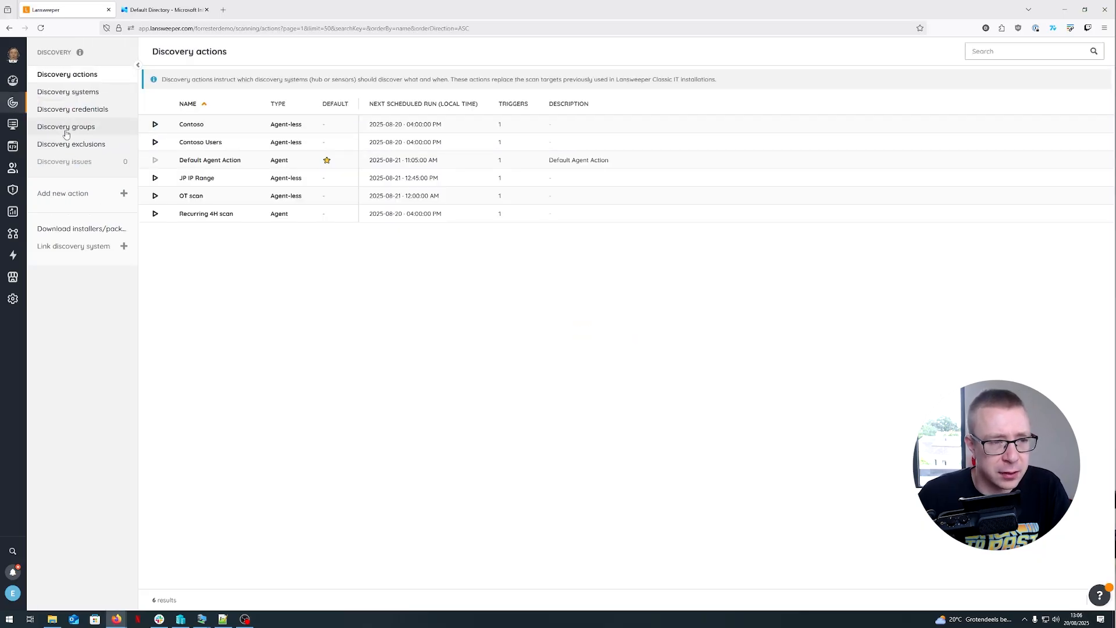
pyautogui.click(81, 228)
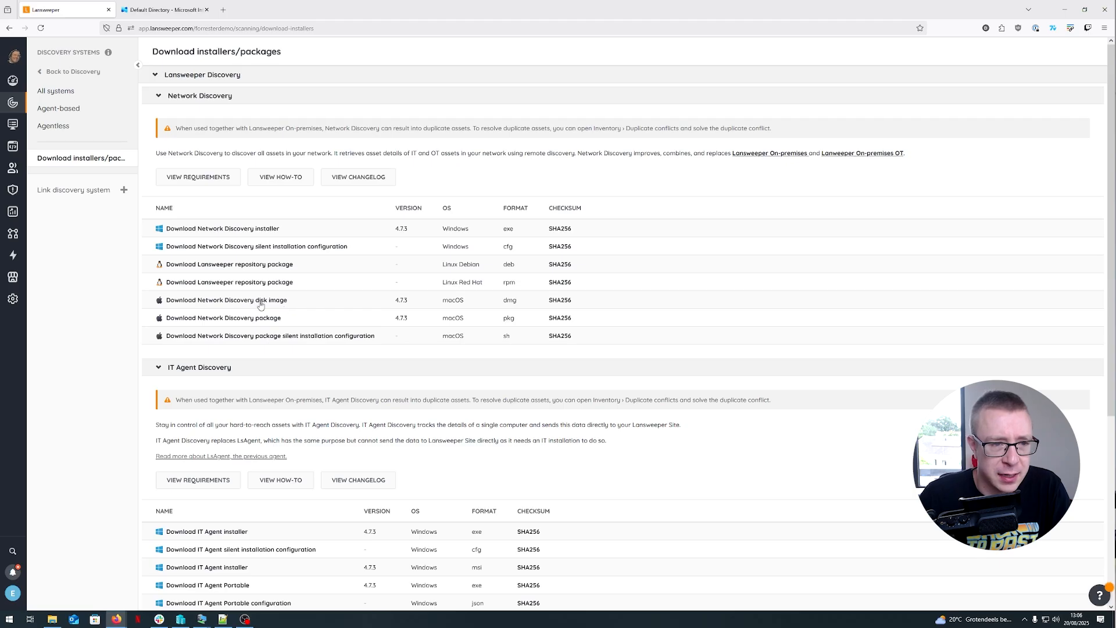
pyautogui.scroll(-5, 261, 304)
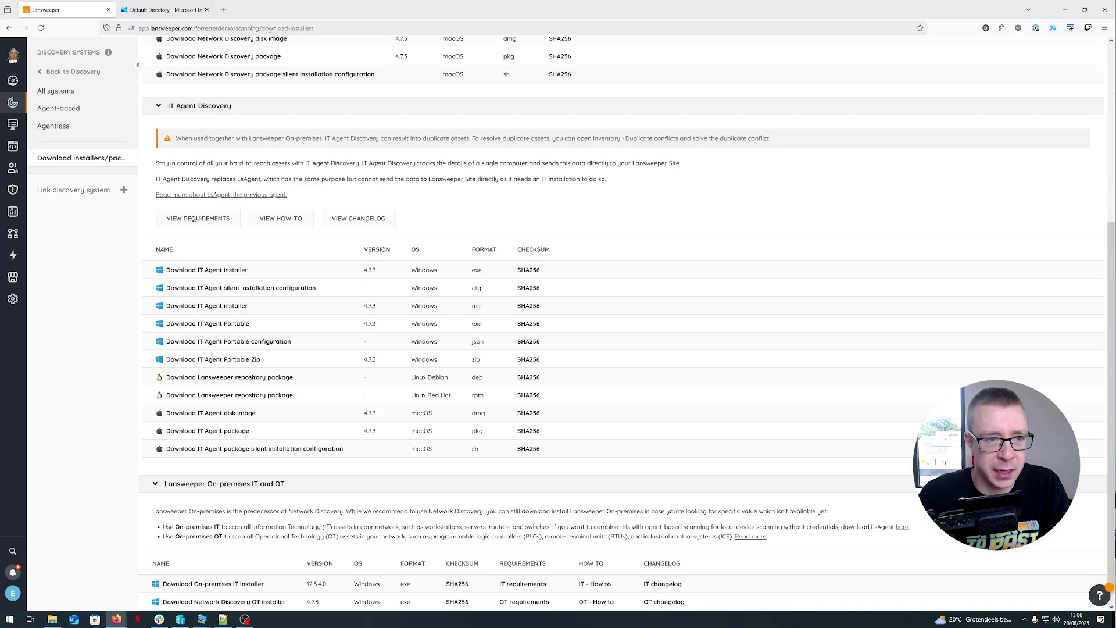
# - Search the web for IntuneWinAppUtil.exe in a new tab and open the Microsoft Win32 Content Prep Tool GitHub page
pyautogui.click(222, 10)
pyautogui.write('IntuneWinAppUtil.exe')
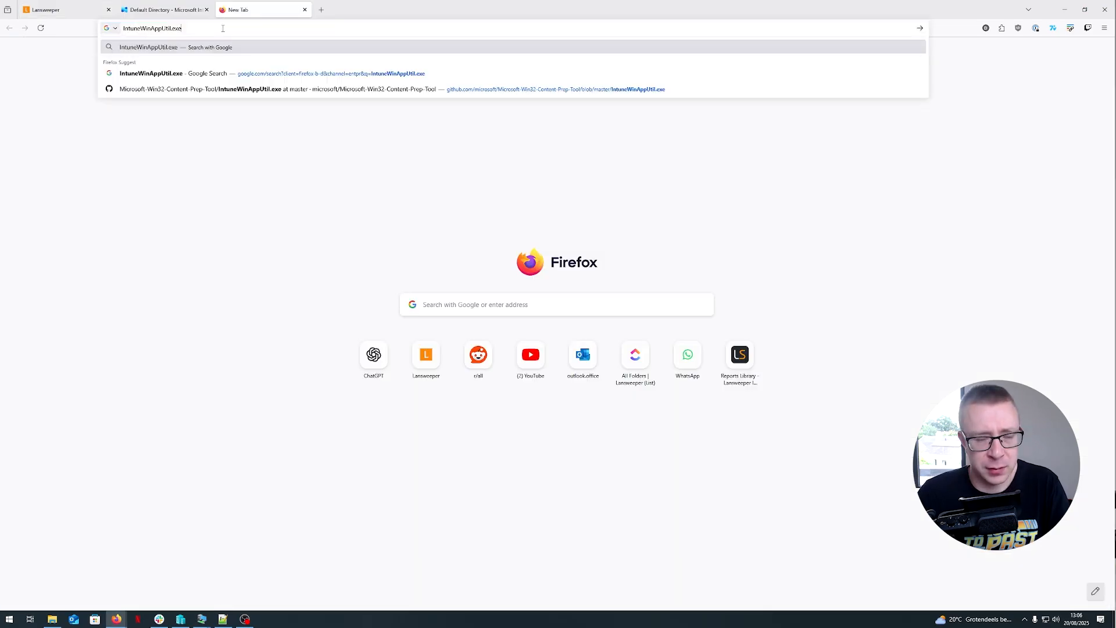
pyautogui.press('Return')
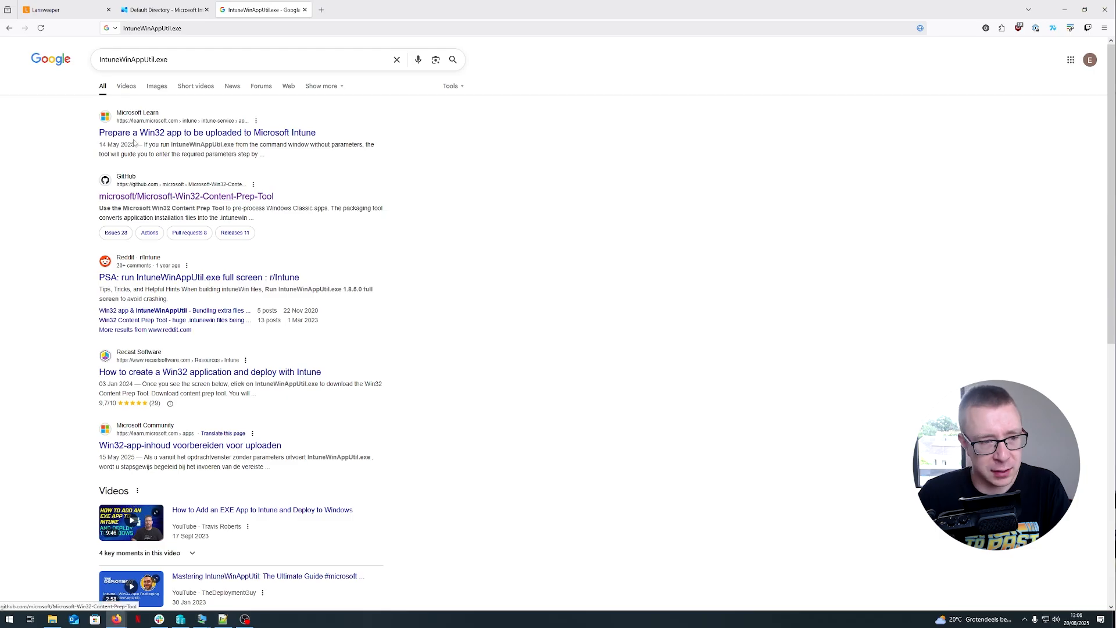
pyautogui.click(196, 197)
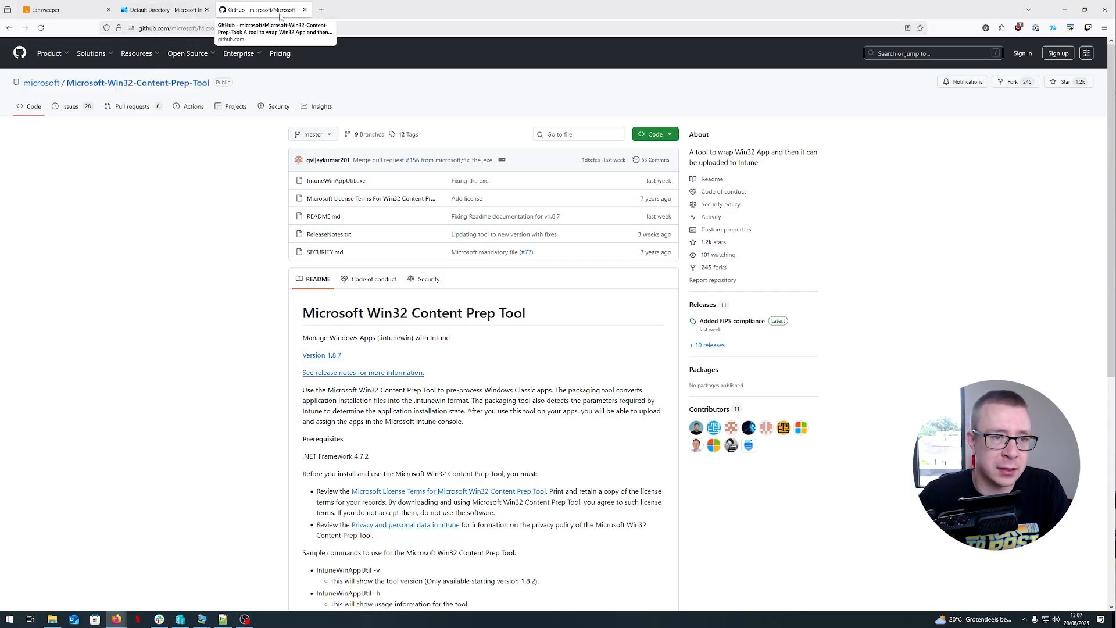
# - Close the GitHub tab, switch to the Server22 virtual machine and open the Network Discovery Data Transfer settings
pyautogui.click(304, 10)
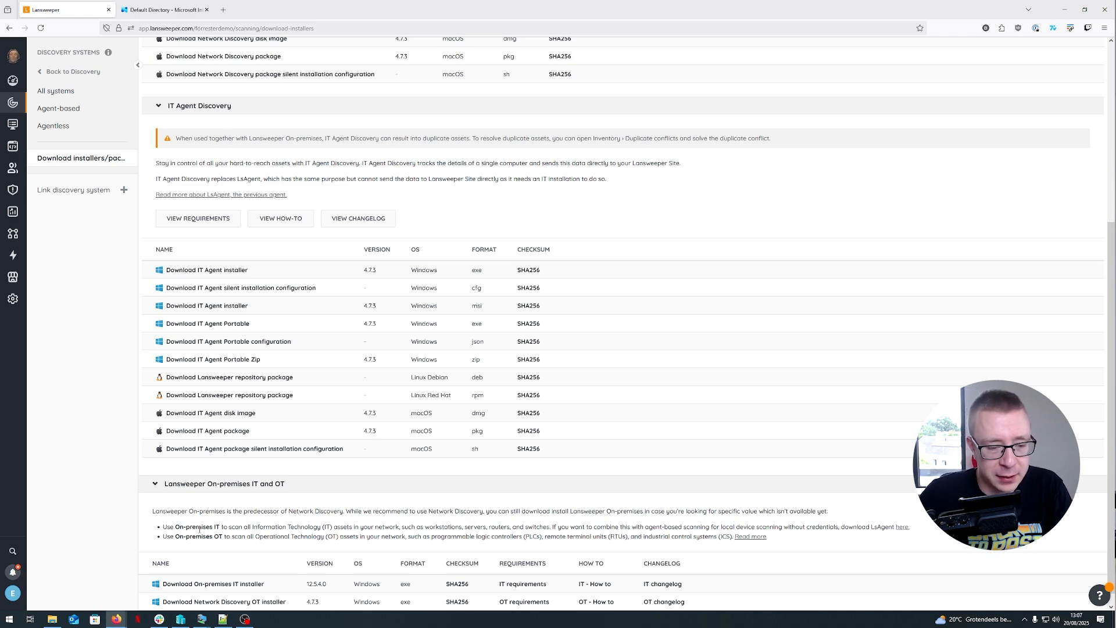
pyautogui.moveTo(203, 617)
pyautogui.moveTo(178, 588)
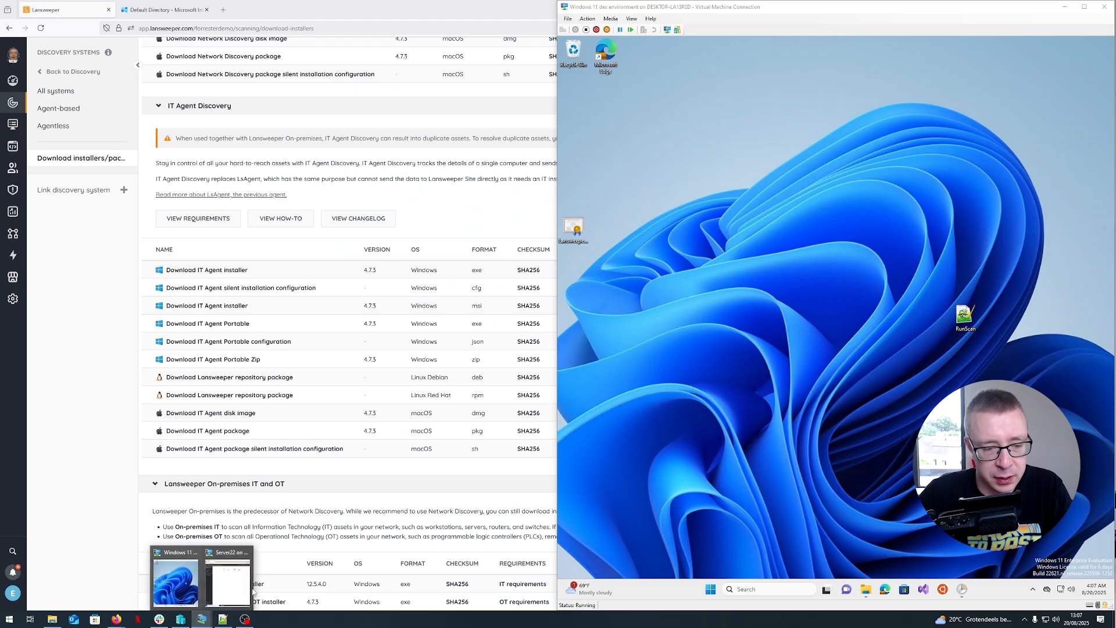
pyautogui.click(249, 588)
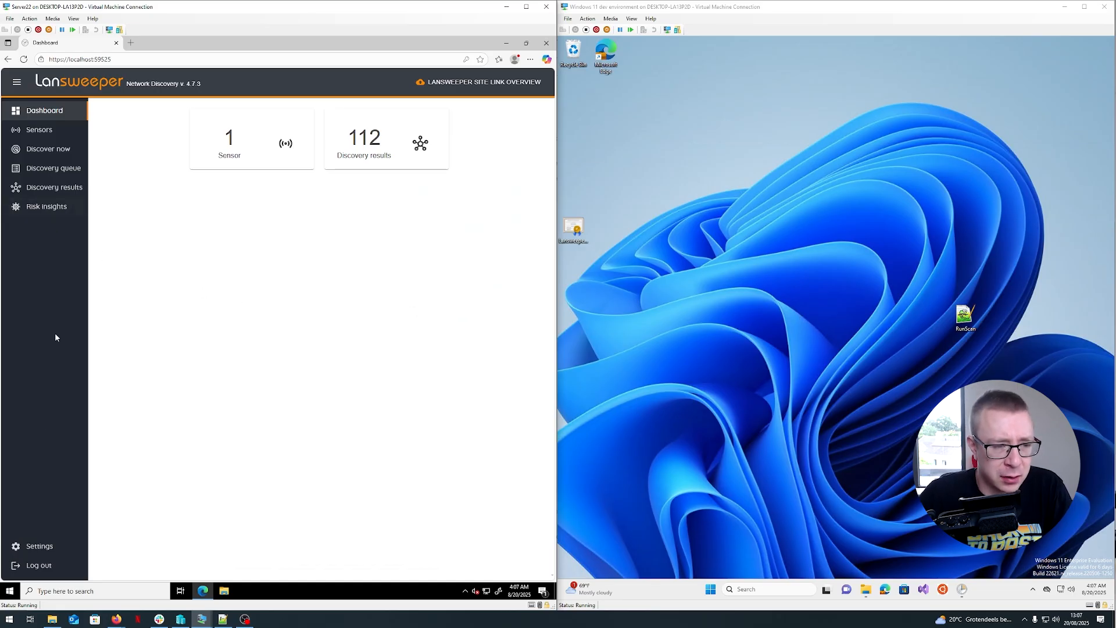
pyautogui.click(51, 547)
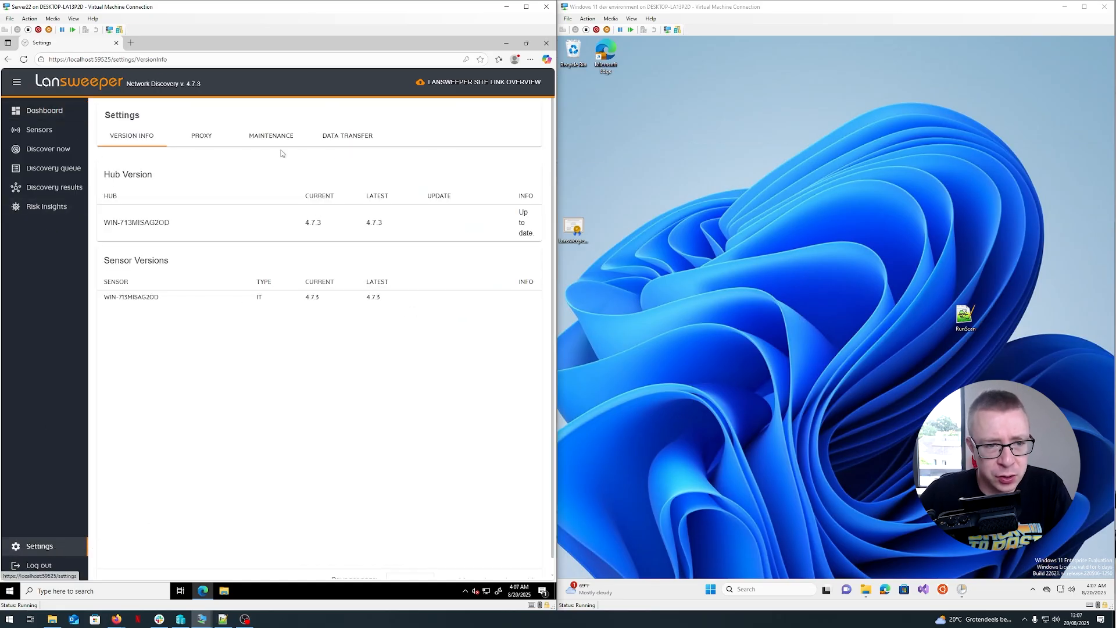
pyautogui.click(356, 142)
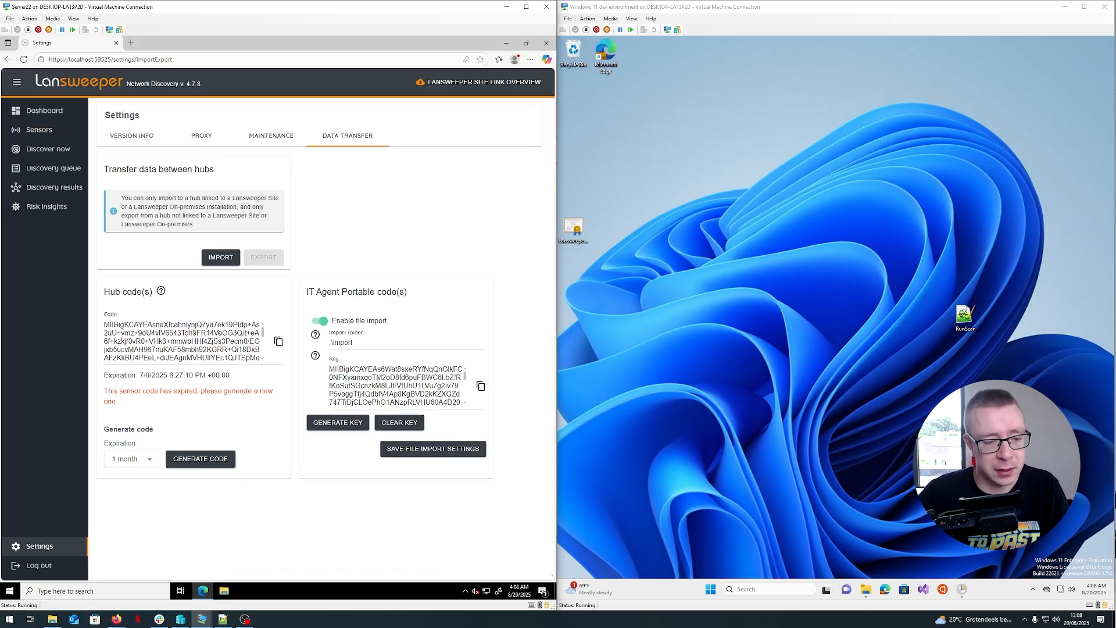
# - Browse the server's File Explorer to the Lansweeper Network Discovery hub folder under Program Files, then minimize it
pyautogui.click(224, 590)
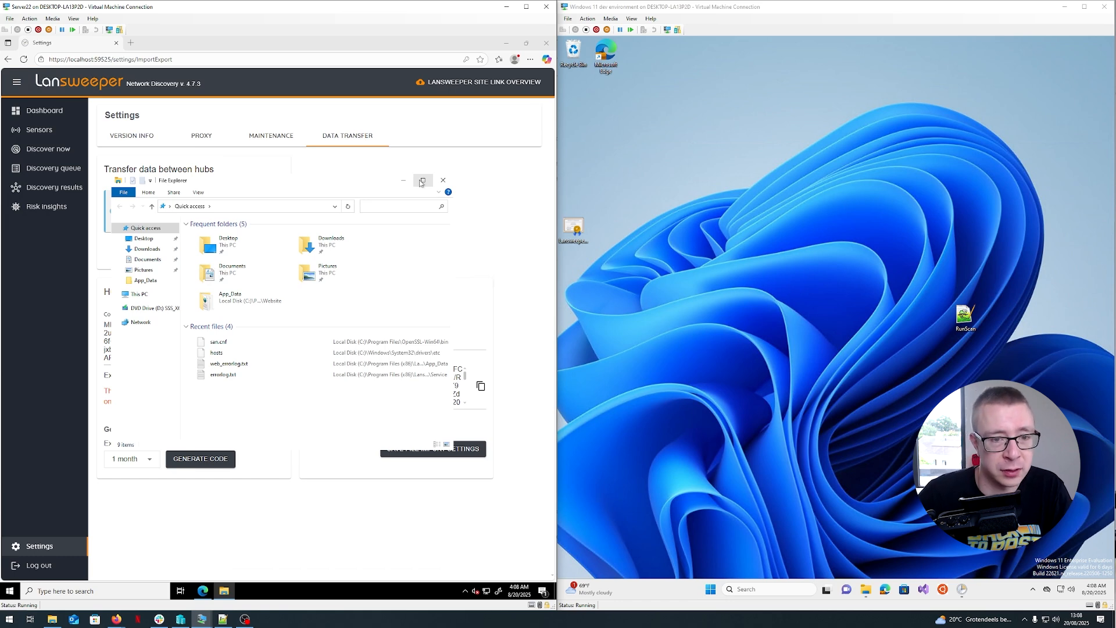
pyautogui.click(422, 181)
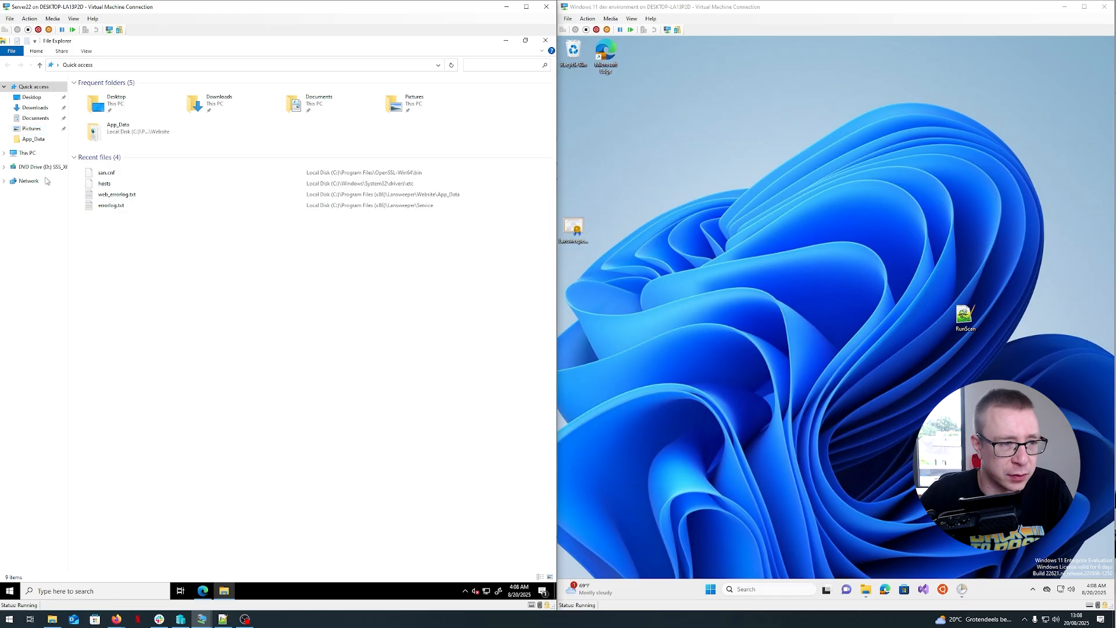
pyautogui.click(29, 155)
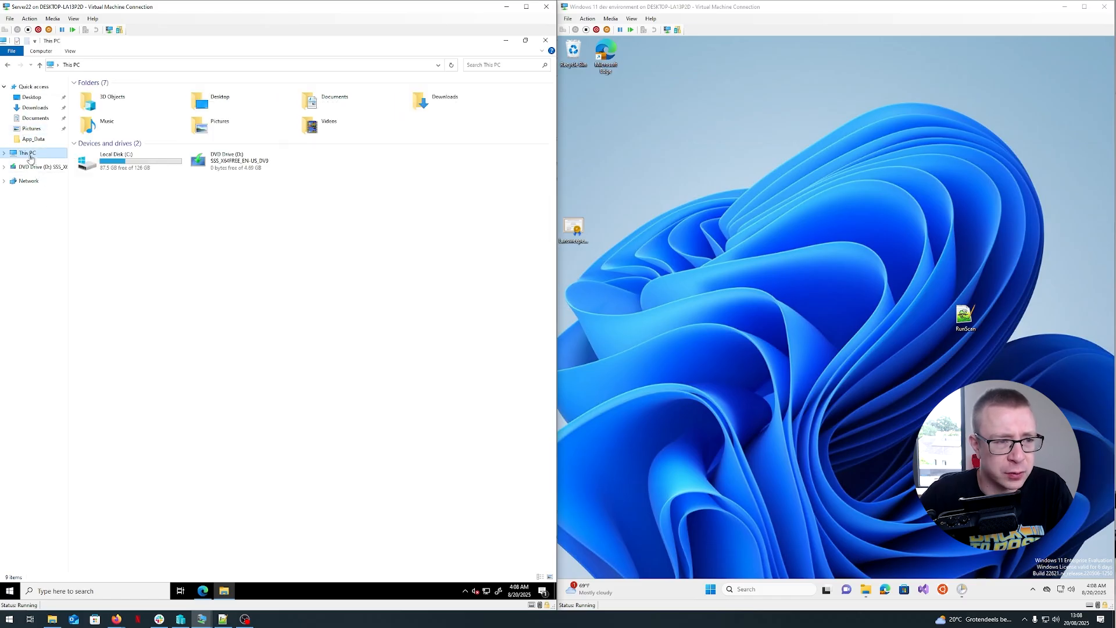
pyautogui.doubleClick(135, 167)
pyautogui.doubleClick(101, 111)
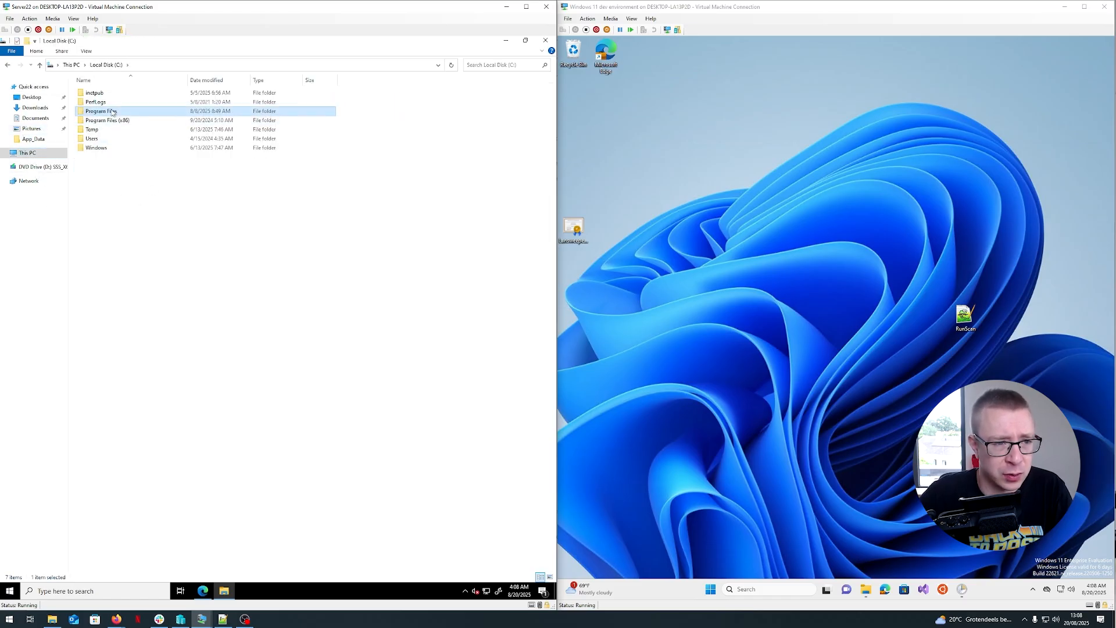
pyautogui.doubleClick(119, 120)
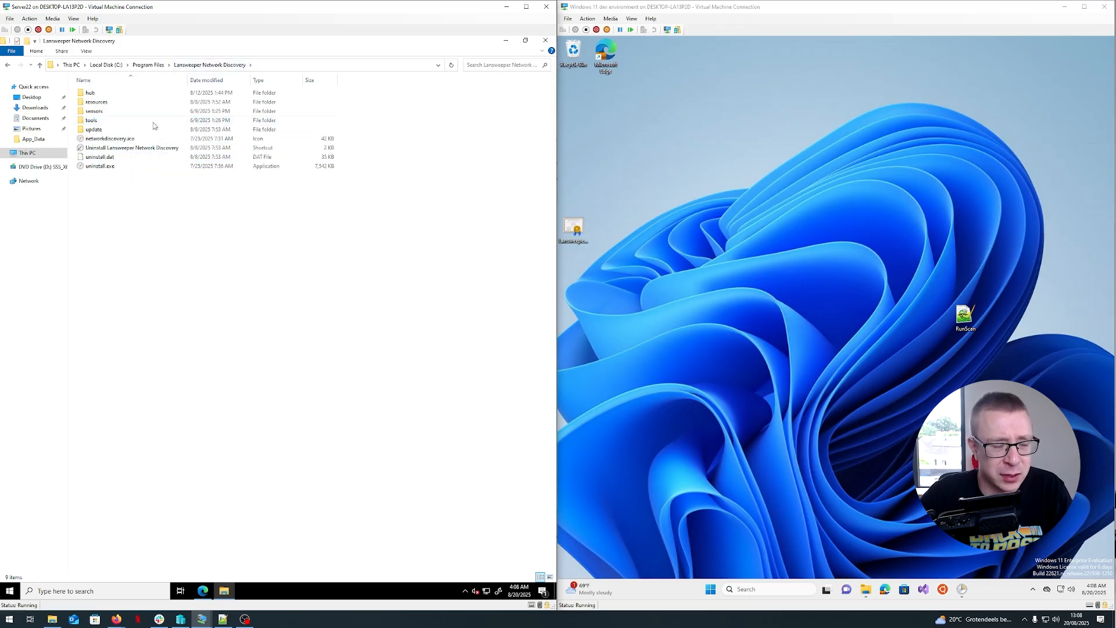
pyautogui.doubleClick(110, 96)
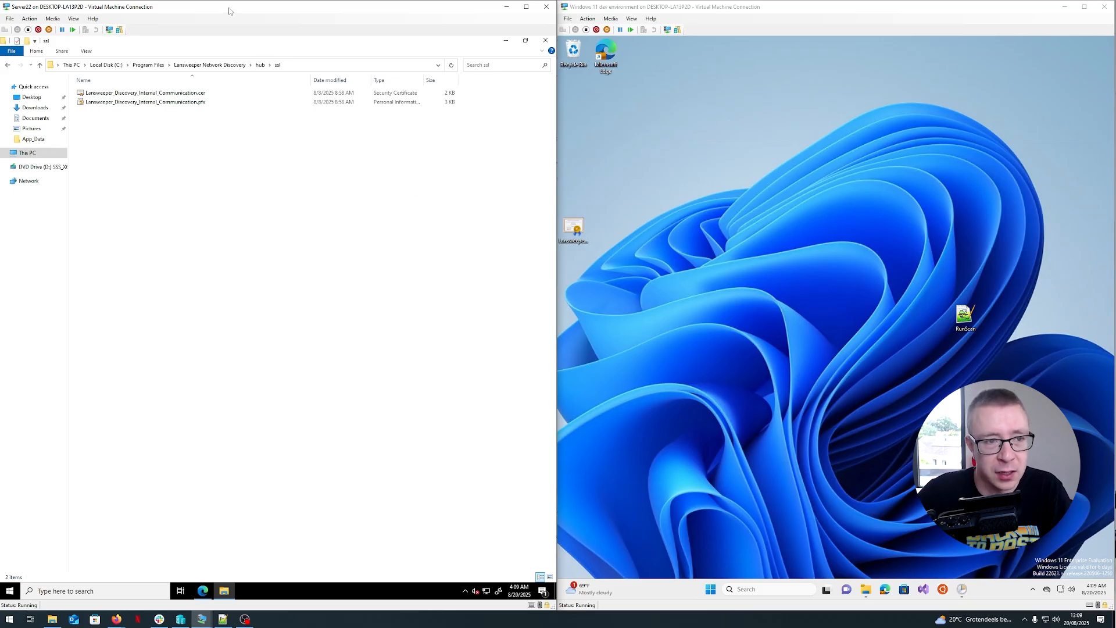
pyautogui.click(505, 41)
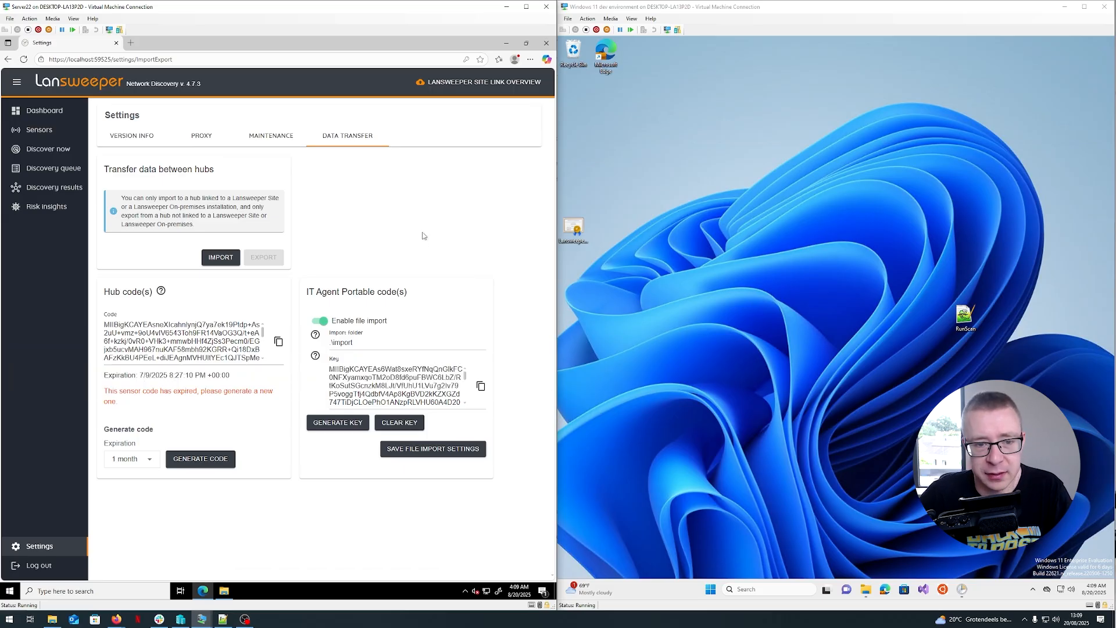
# - Reopen the server's File Explorer and browse the Local Disk C: folders
pyautogui.click(224, 591)
pyautogui.click(34, 152)
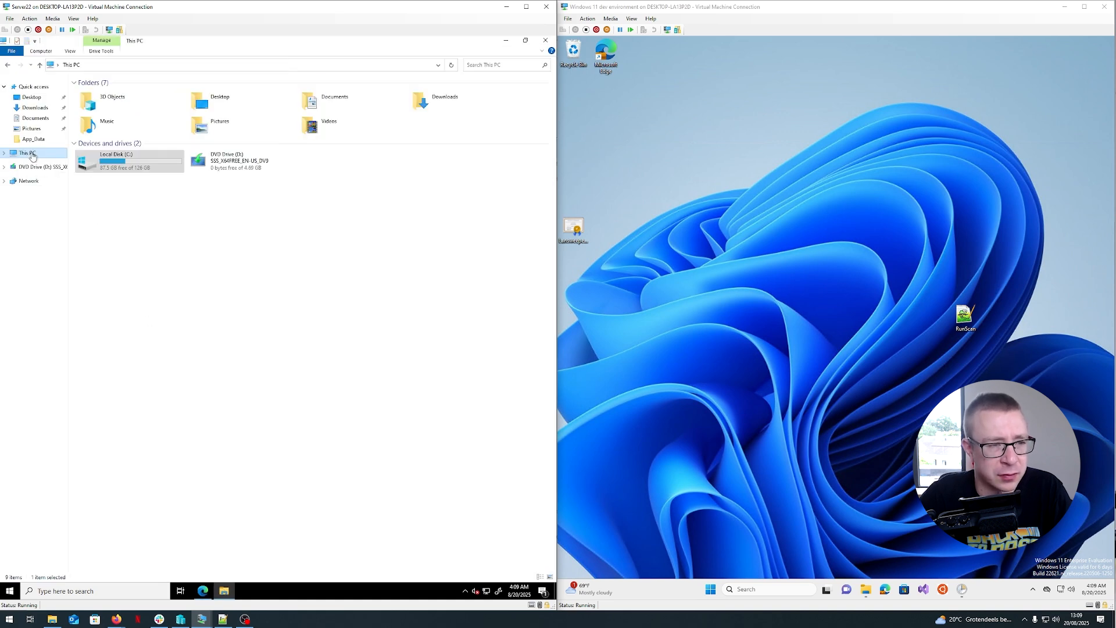
pyautogui.doubleClick(177, 155)
pyautogui.doubleClick(91, 129)
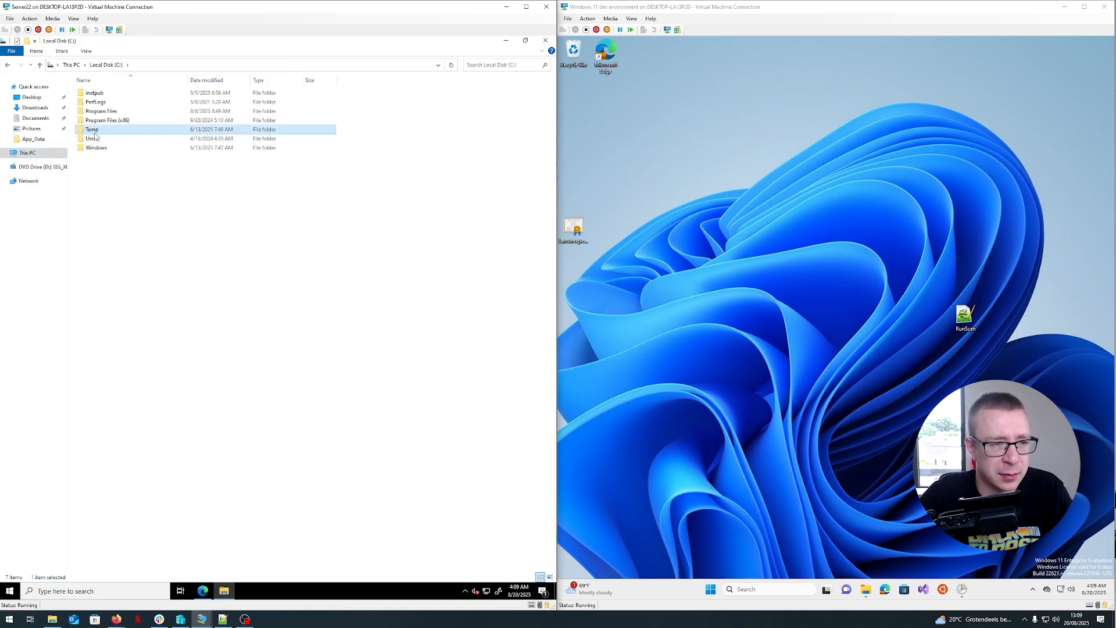
pyautogui.click(8, 66)
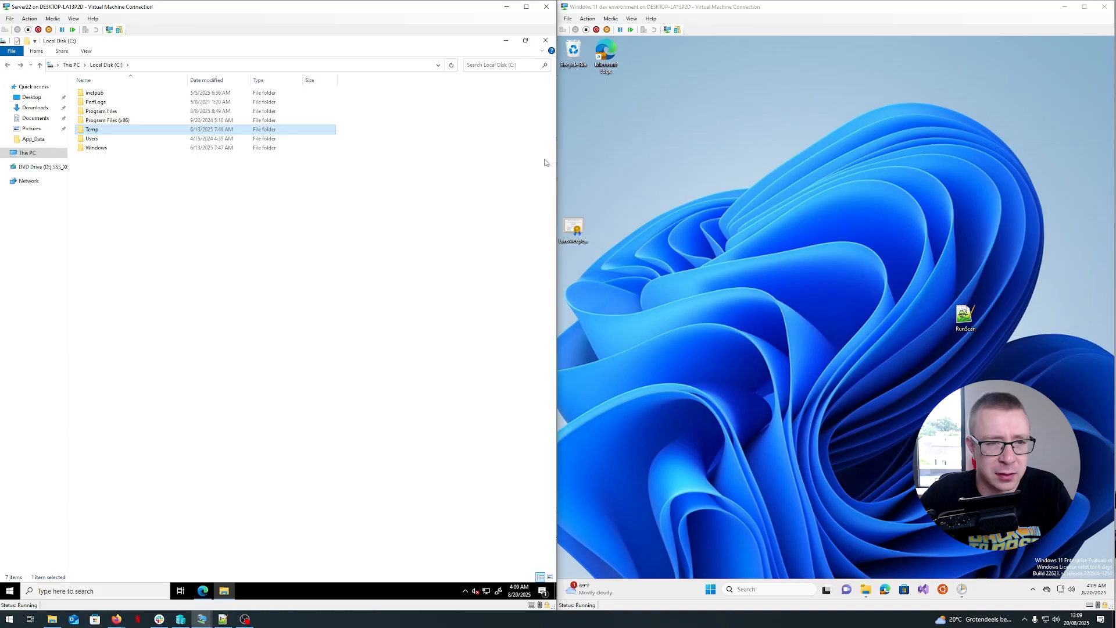
# - On the Windows 11 machine, open File Explorer and browse the C:\temp folder holding IntuneWinAppUtil and the agent installers
pyautogui.click(863, 591)
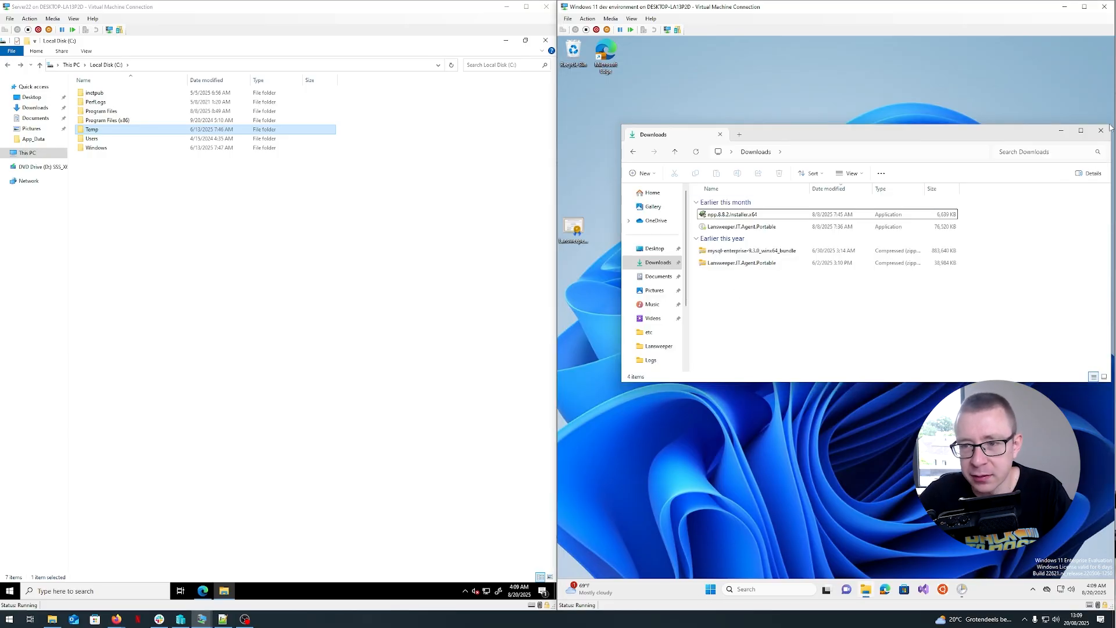
pyautogui.click(1080, 131)
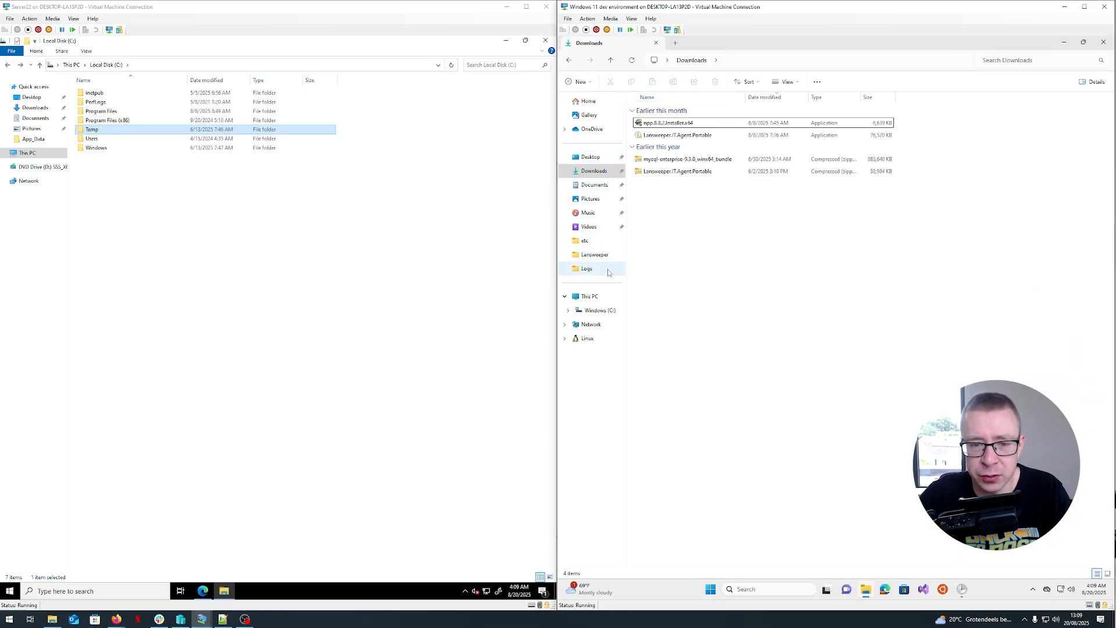
pyautogui.click(598, 310)
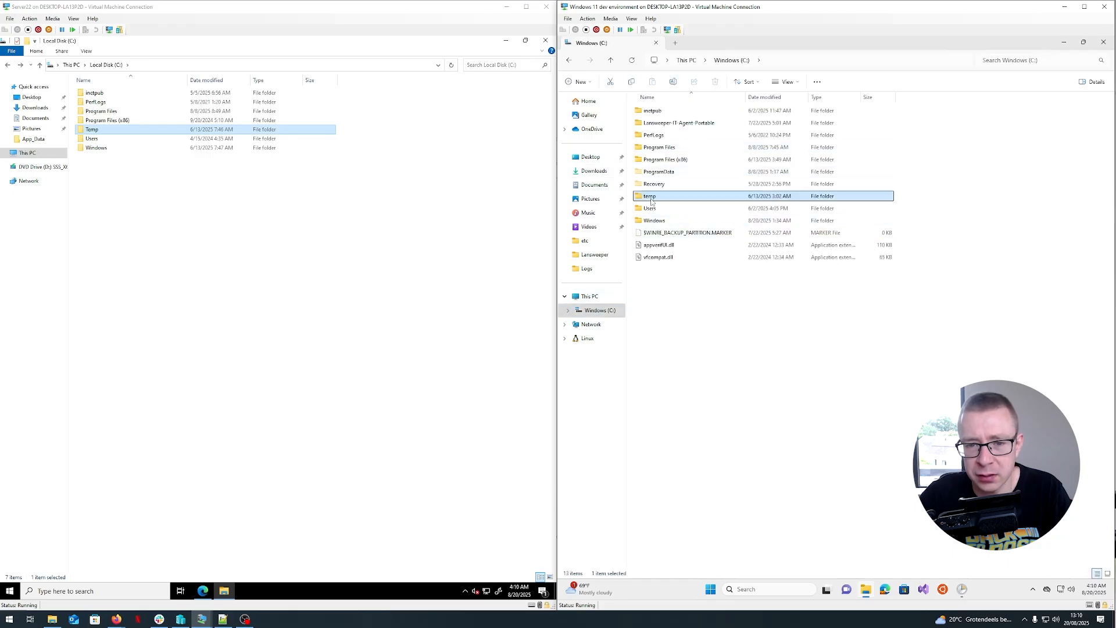
pyautogui.doubleClick(652, 198)
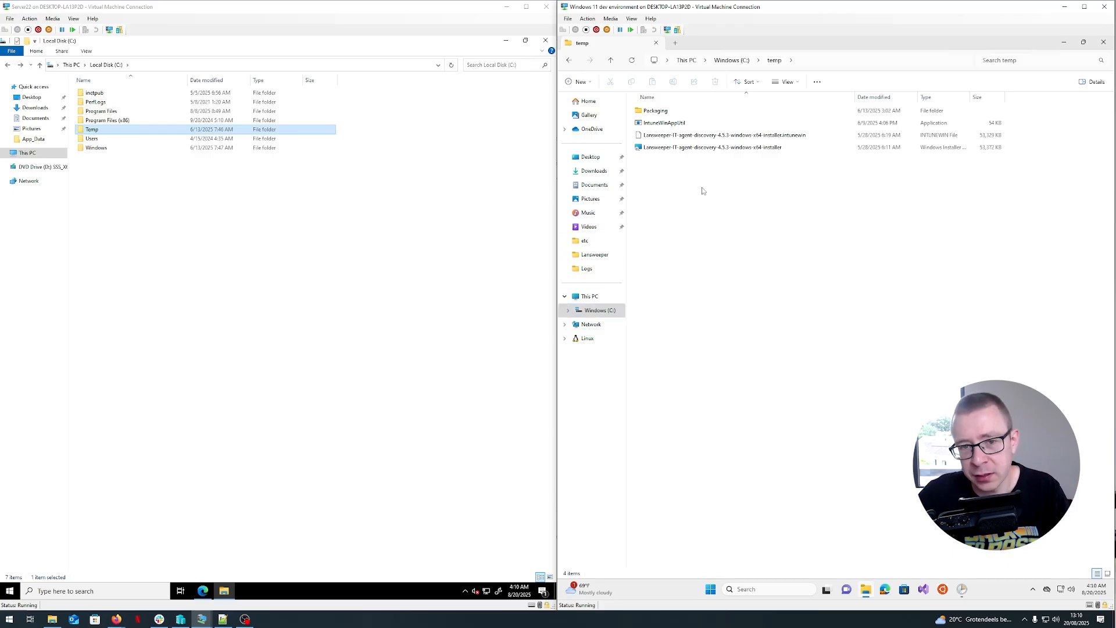
pyautogui.click(673, 125)
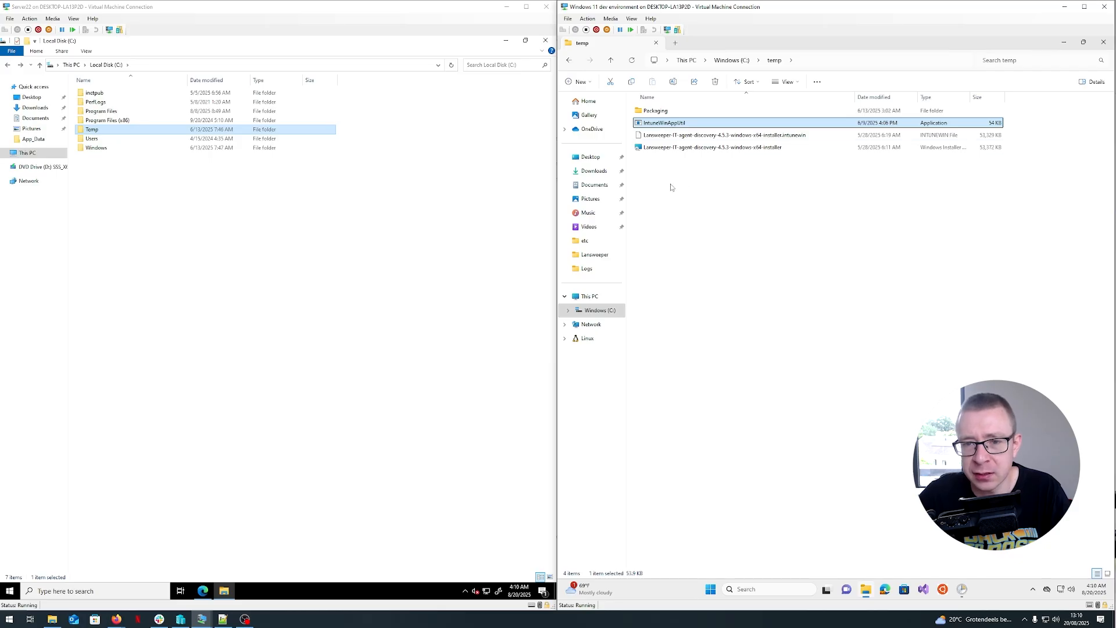
pyautogui.moveTo(667, 180); pyautogui.dragTo(715, 137)
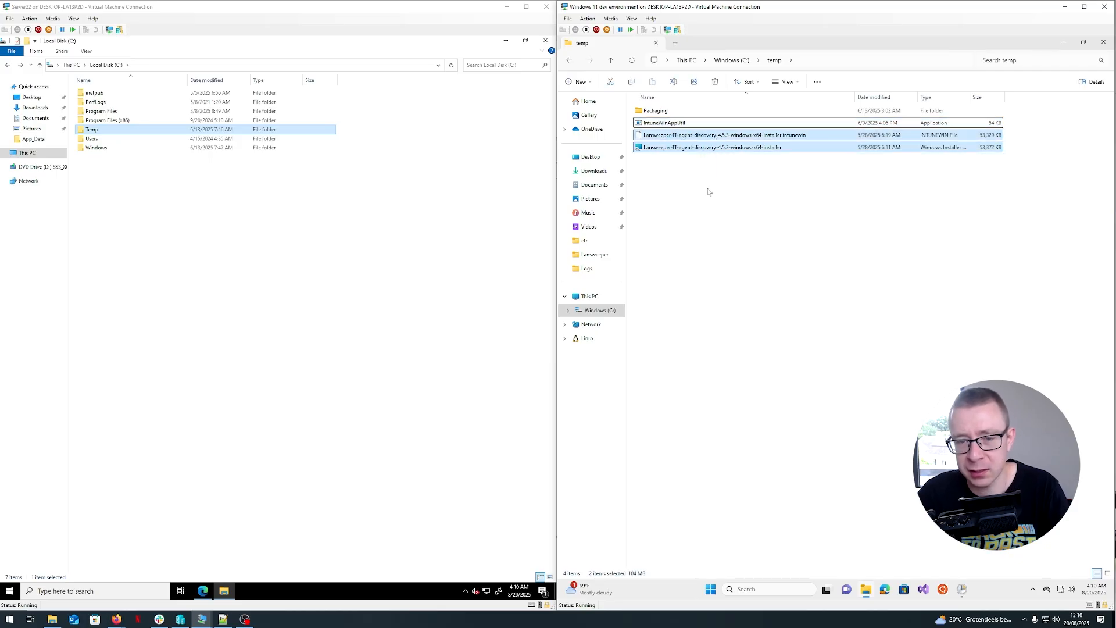
pyautogui.moveTo(671, 182); pyautogui.dragTo(726, 140)
# - Browse the temp Packaging folder's Output and Source subfolders and the Lansweeper-IT-Agent-Portable executable
pyautogui.click(655, 114)
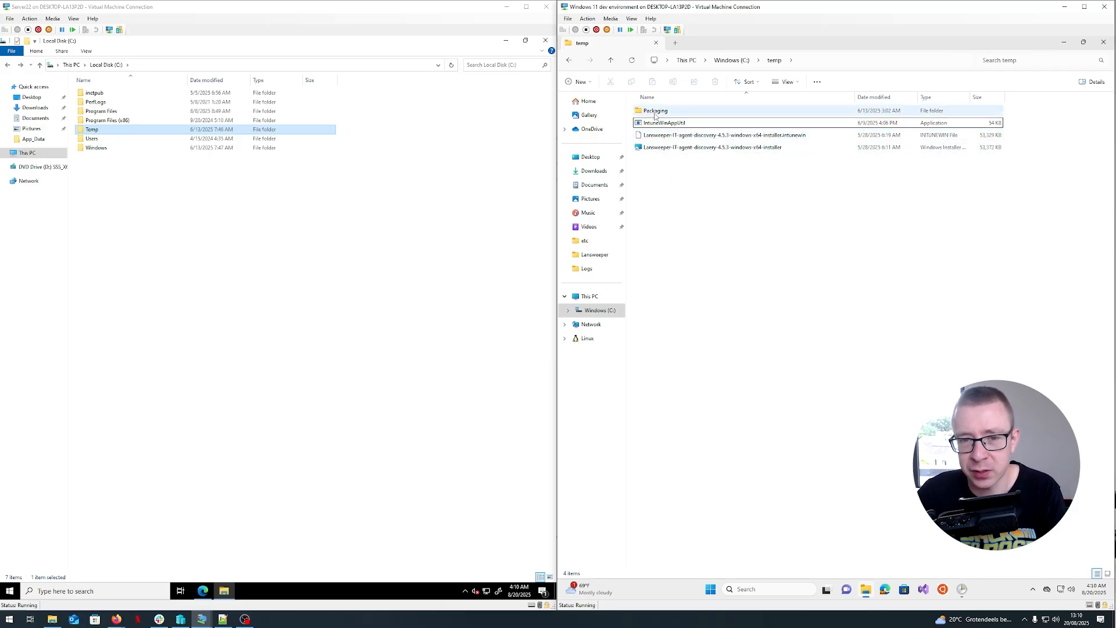
pyautogui.doubleClick(655, 114)
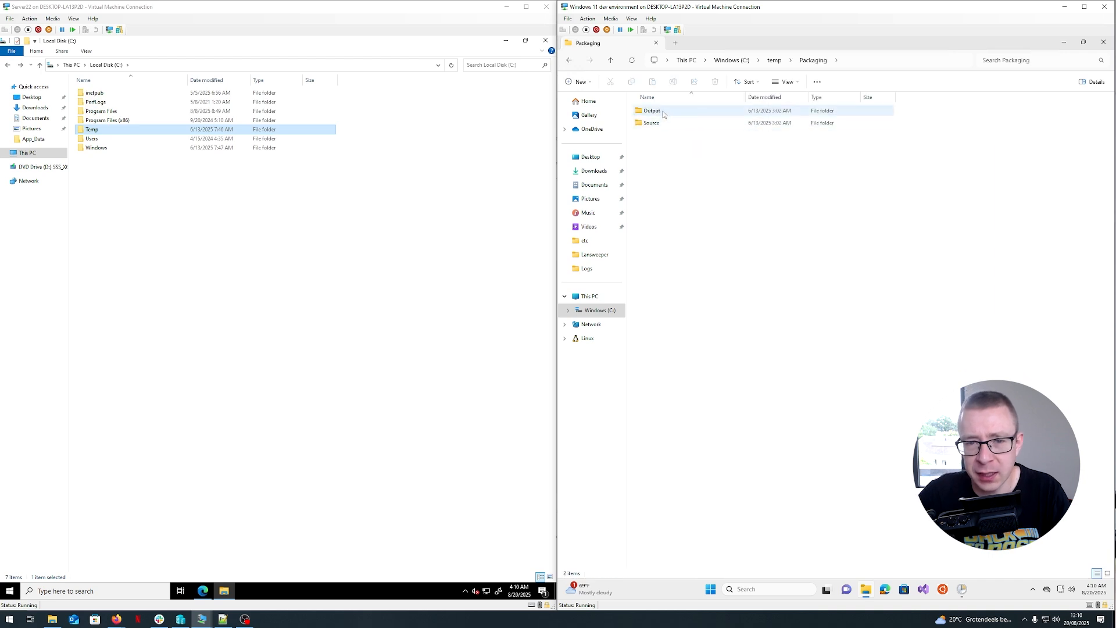
pyautogui.doubleClick(679, 123)
pyautogui.doubleClick(680, 111)
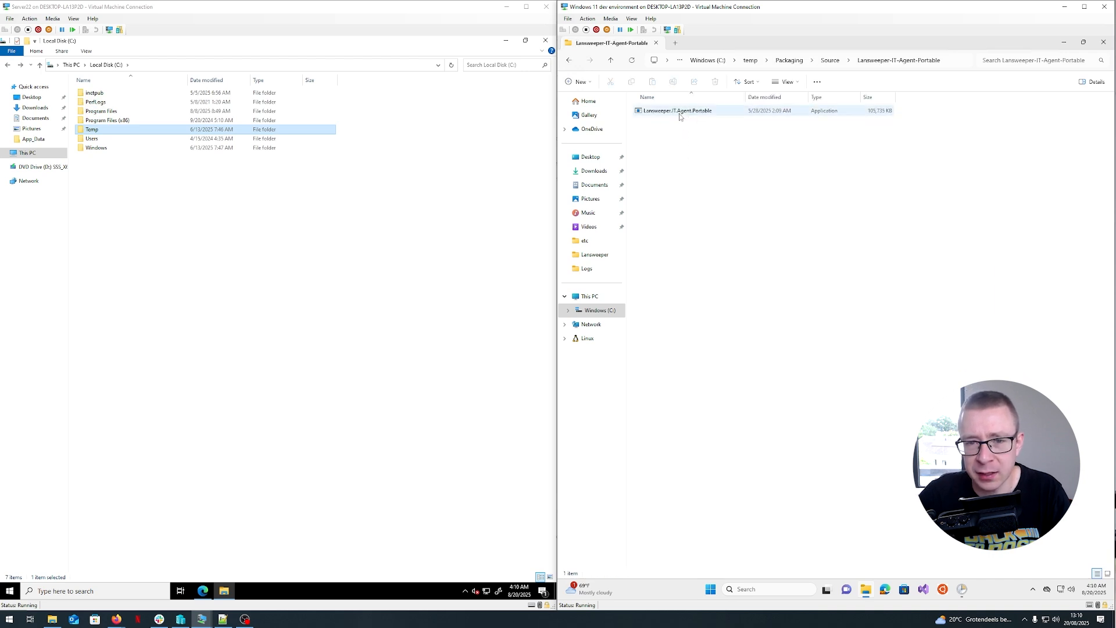
pyautogui.click(679, 113)
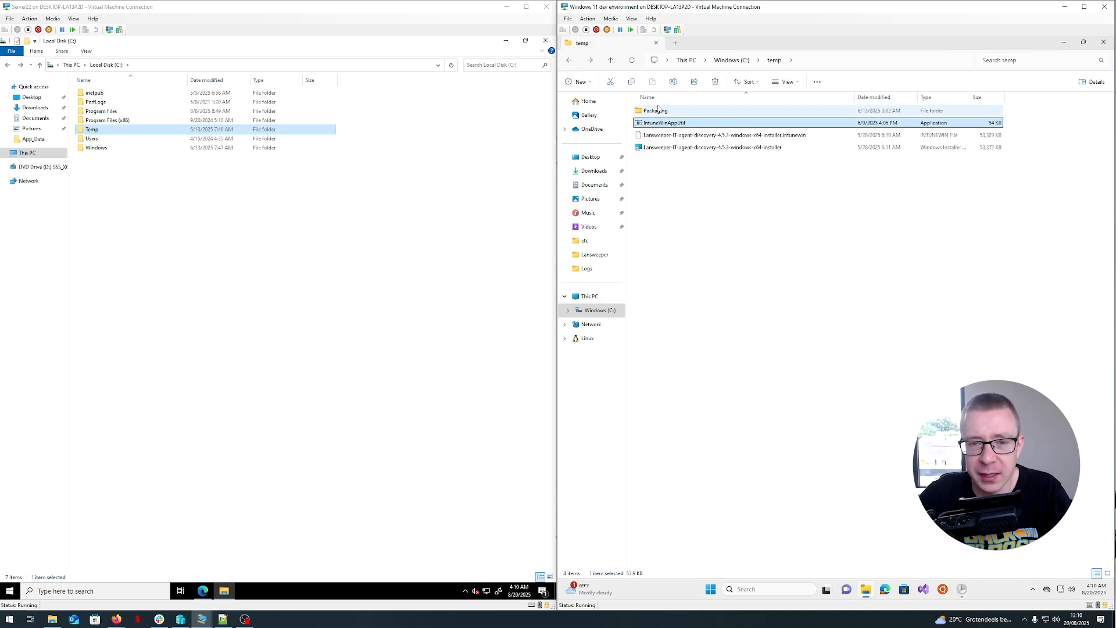
pyautogui.doubleClick(655, 110)
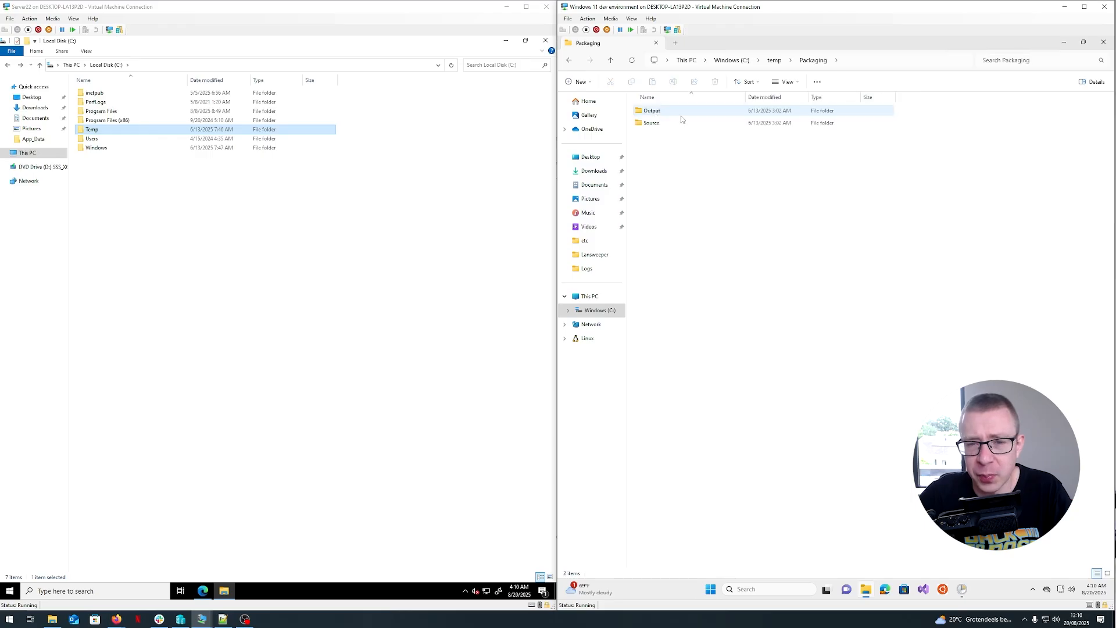
pyautogui.doubleClick(652, 122)
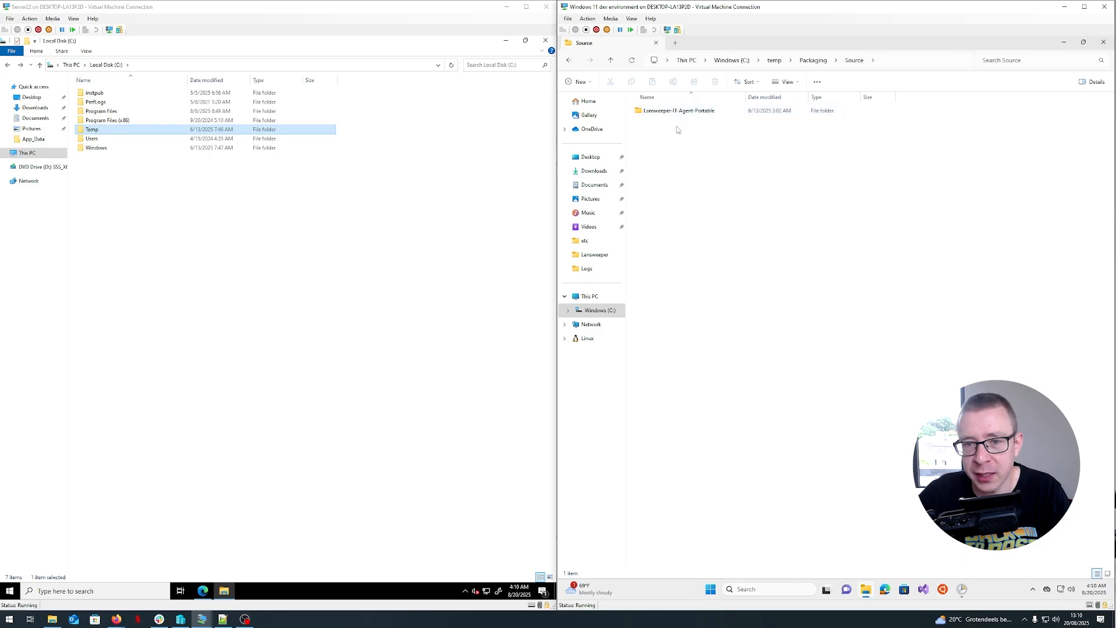
# - Review the agent executable in the Source subfolder and the existing intunewin file in Output, returning to the temp folder
pyautogui.doubleClick(670, 115)
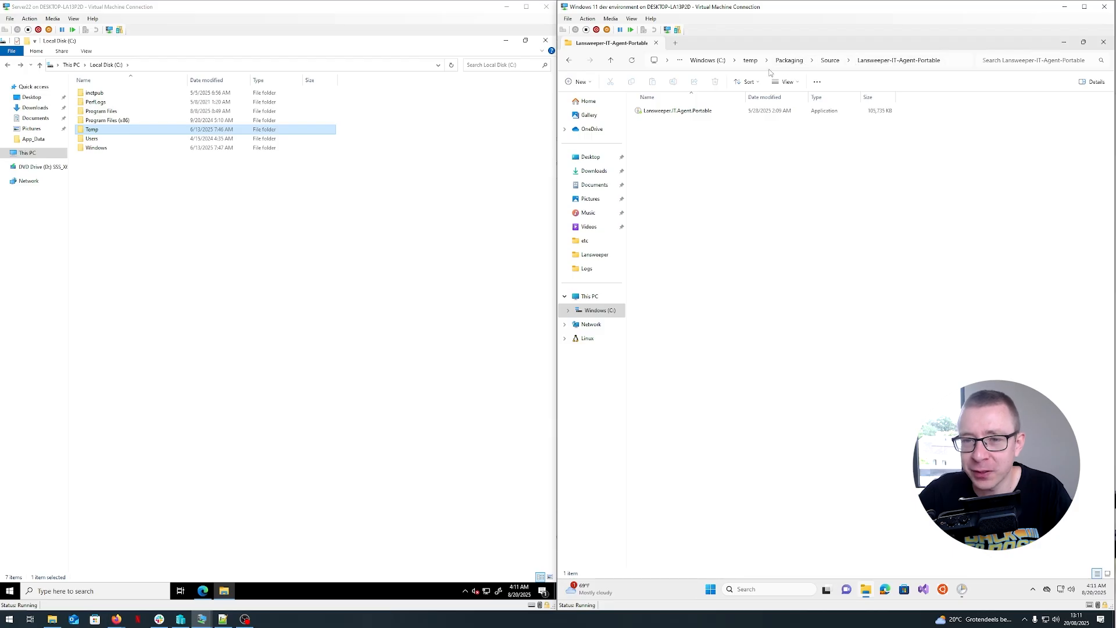
pyautogui.click(750, 60)
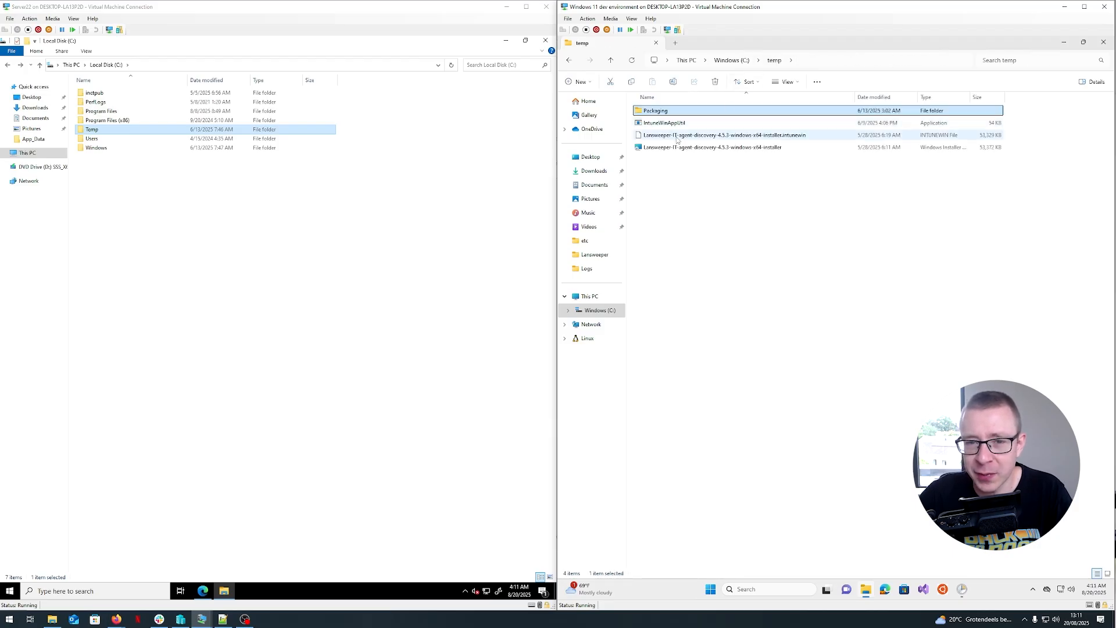
pyautogui.doubleClick(673, 111)
pyautogui.doubleClick(666, 121)
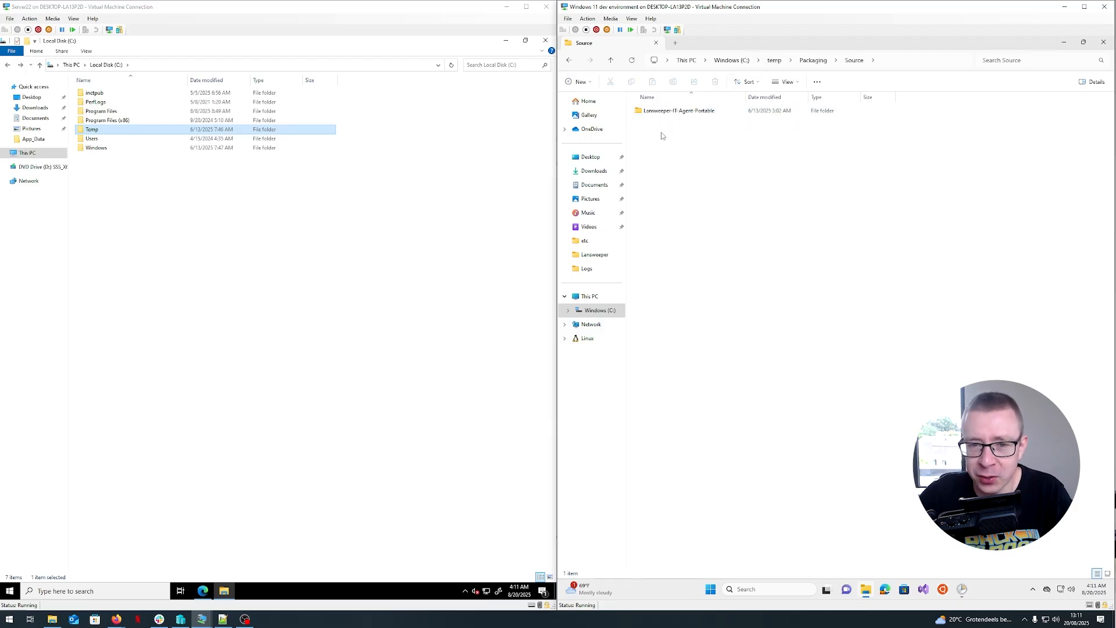
pyautogui.doubleClick(683, 113)
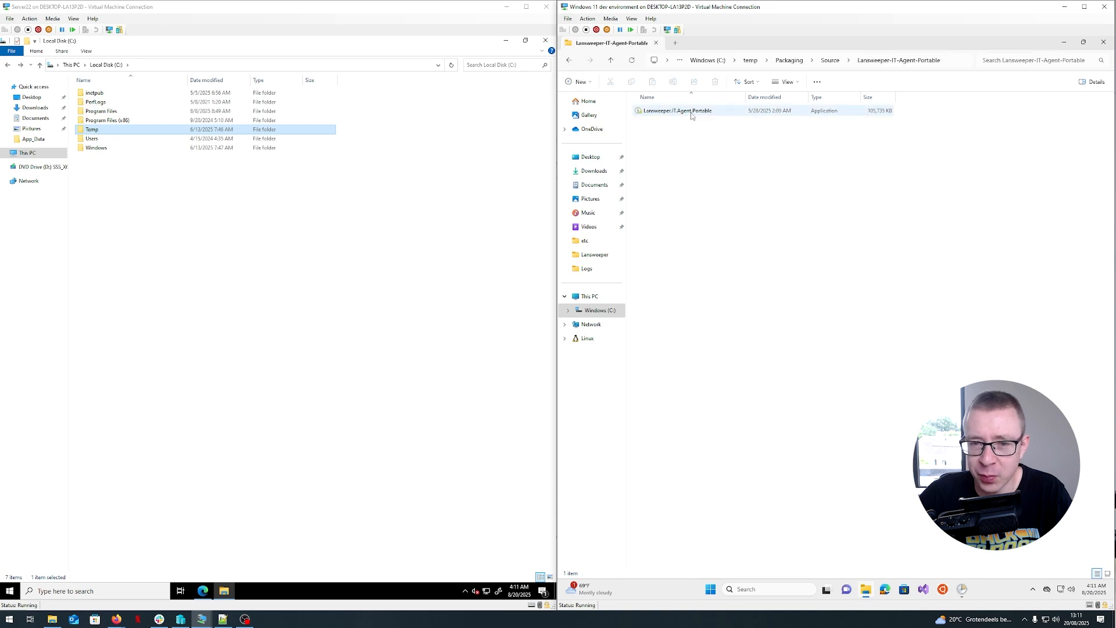
pyautogui.click(692, 115)
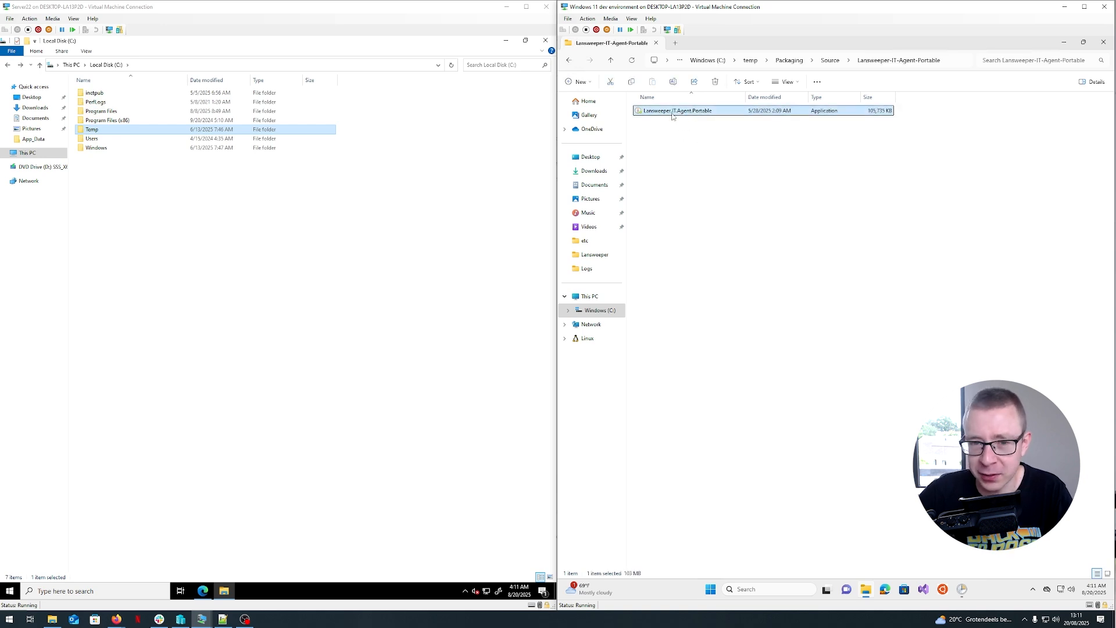
pyautogui.doubleClick(569, 59)
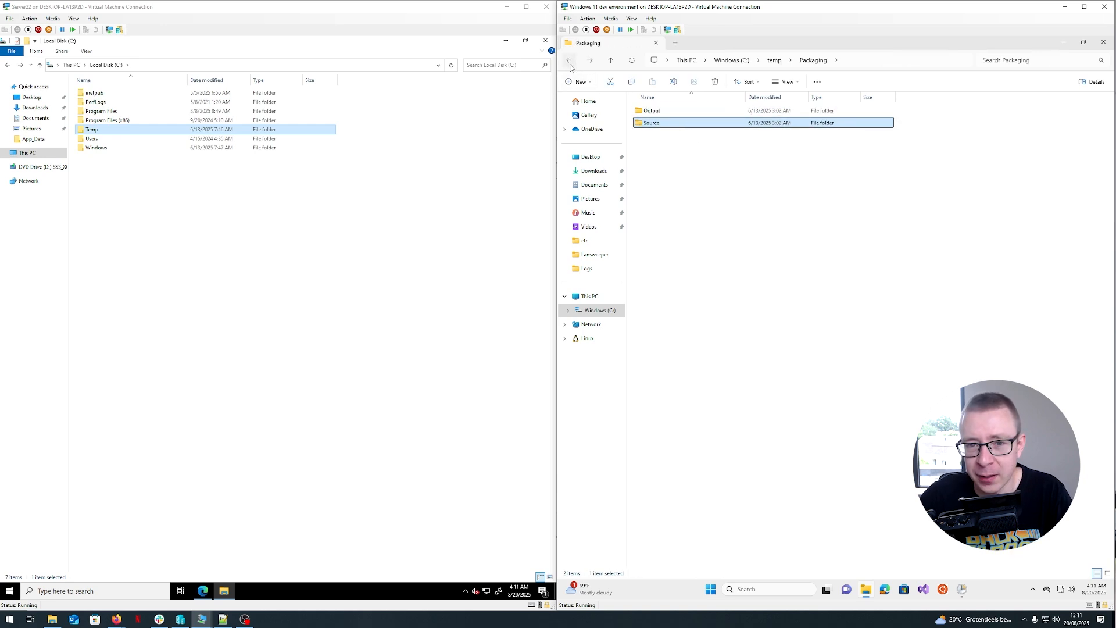
pyautogui.click(657, 110)
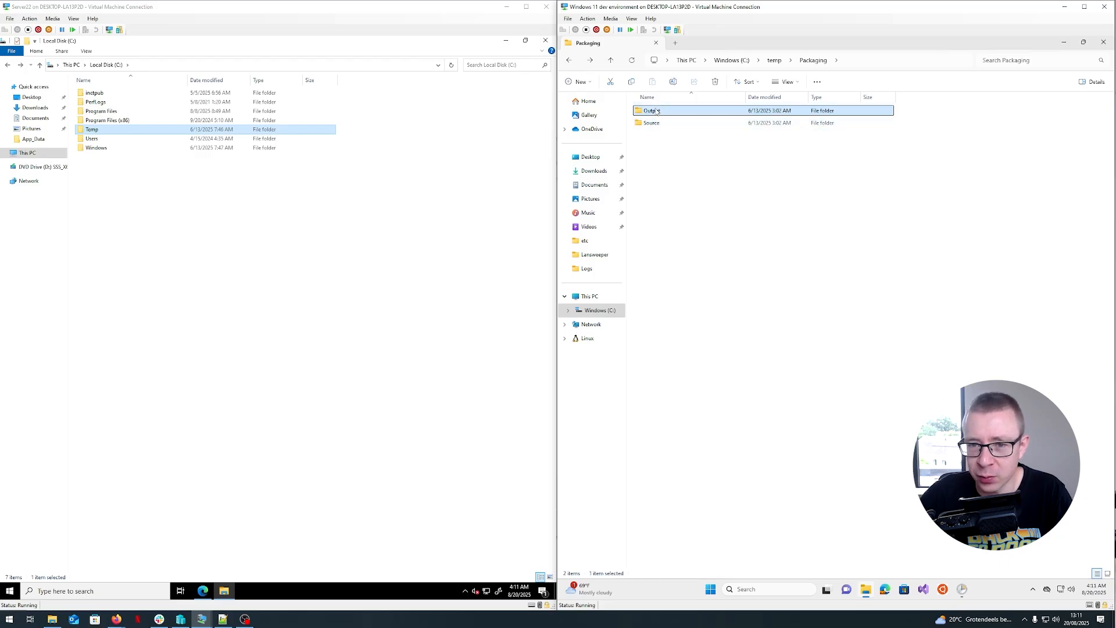
pyautogui.doubleClick(656, 111)
pyautogui.press('Down')
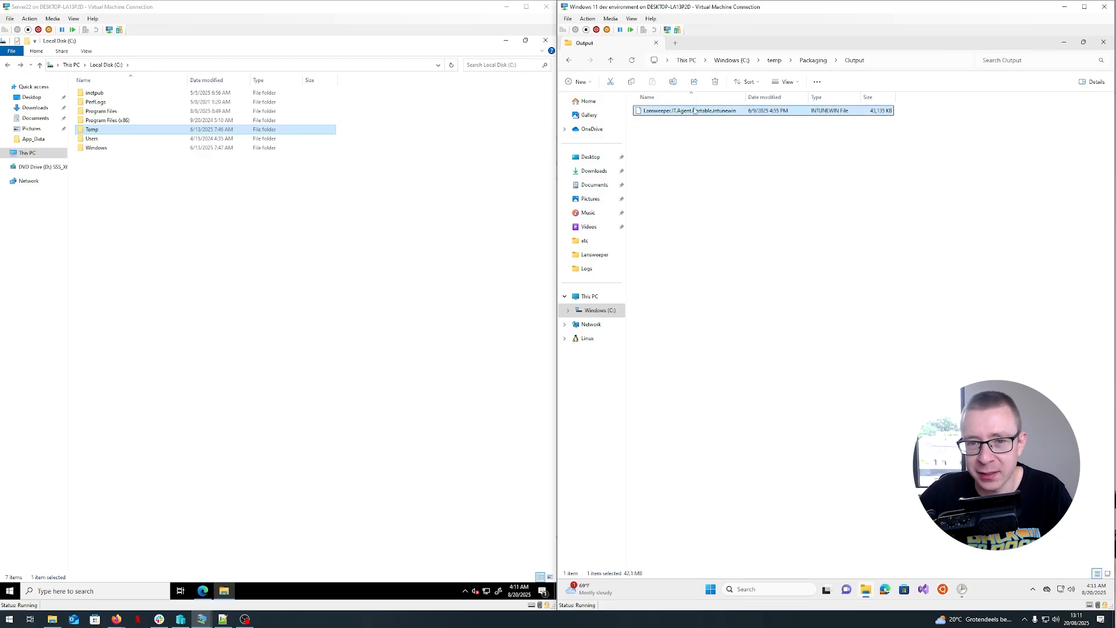
pyautogui.click(570, 61)
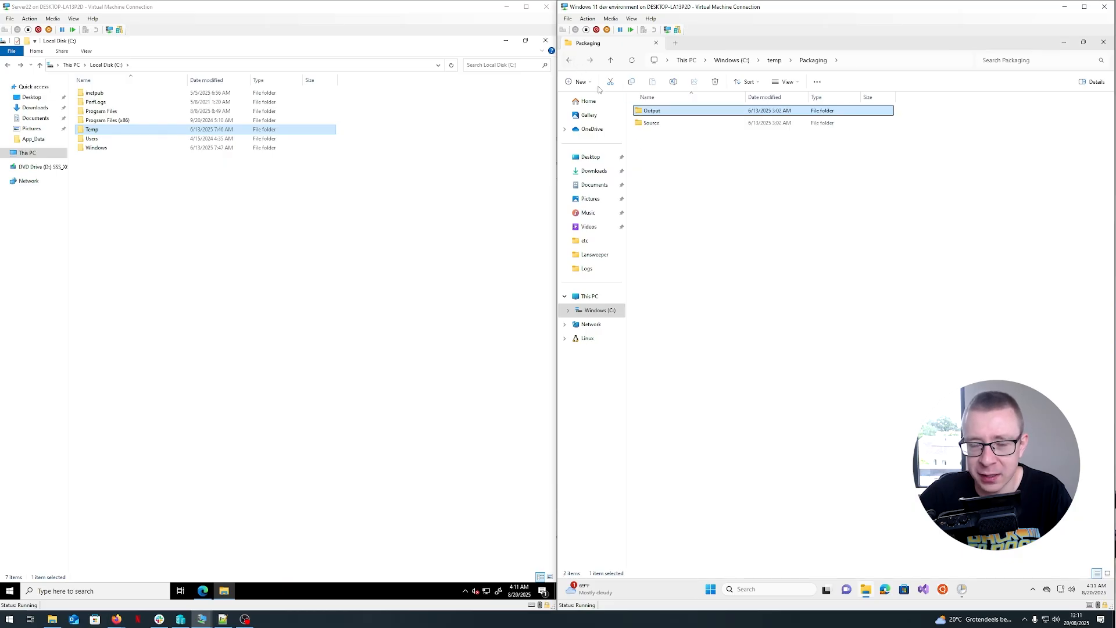
pyautogui.click(574, 62)
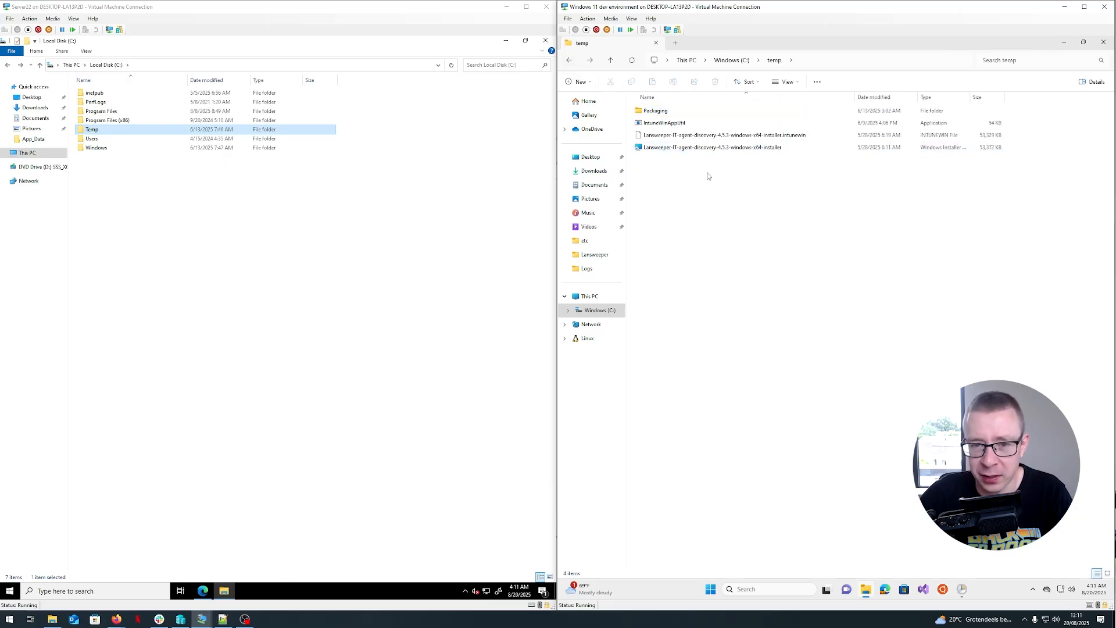
# - Open Command Prompt as administrator on the Windows 11 machine
pyautogui.moveTo(865, 588)
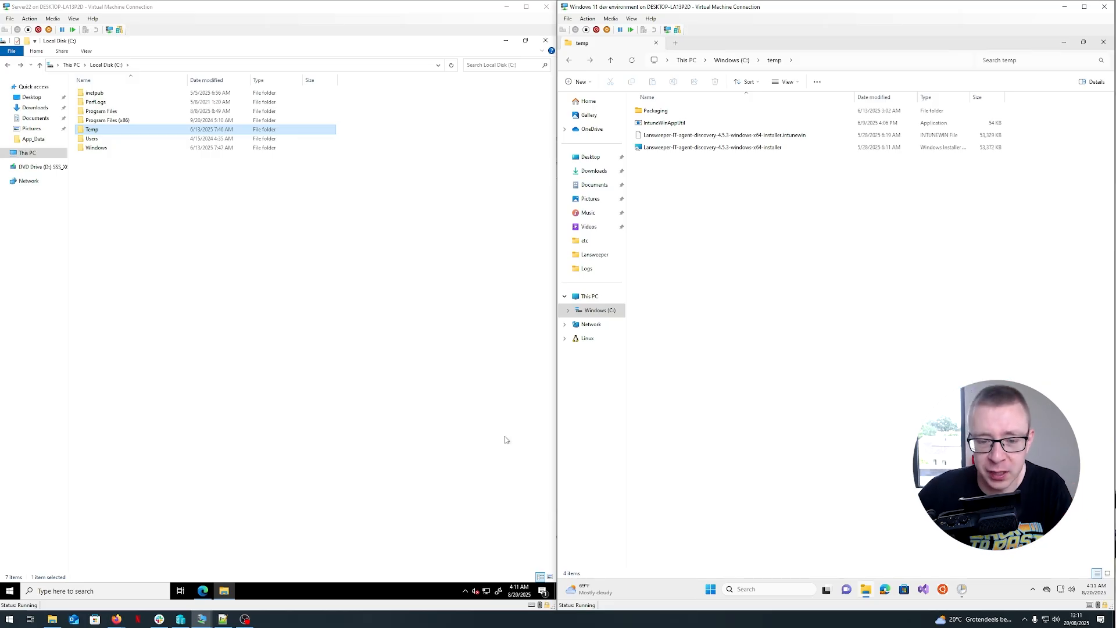
pyautogui.click(710, 588)
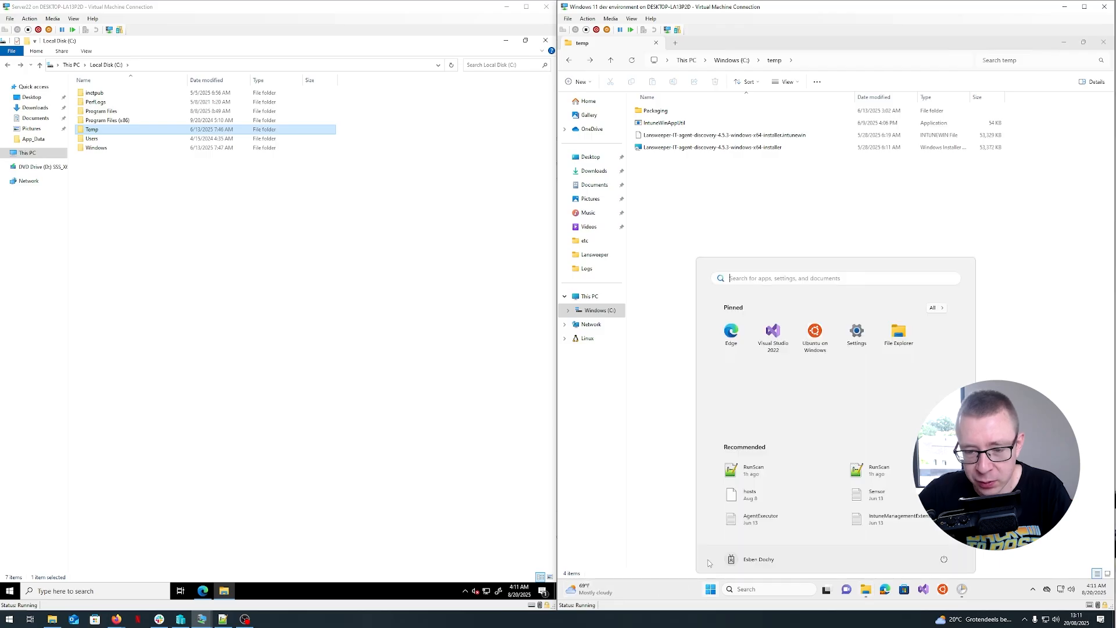
pyautogui.write('cmd')
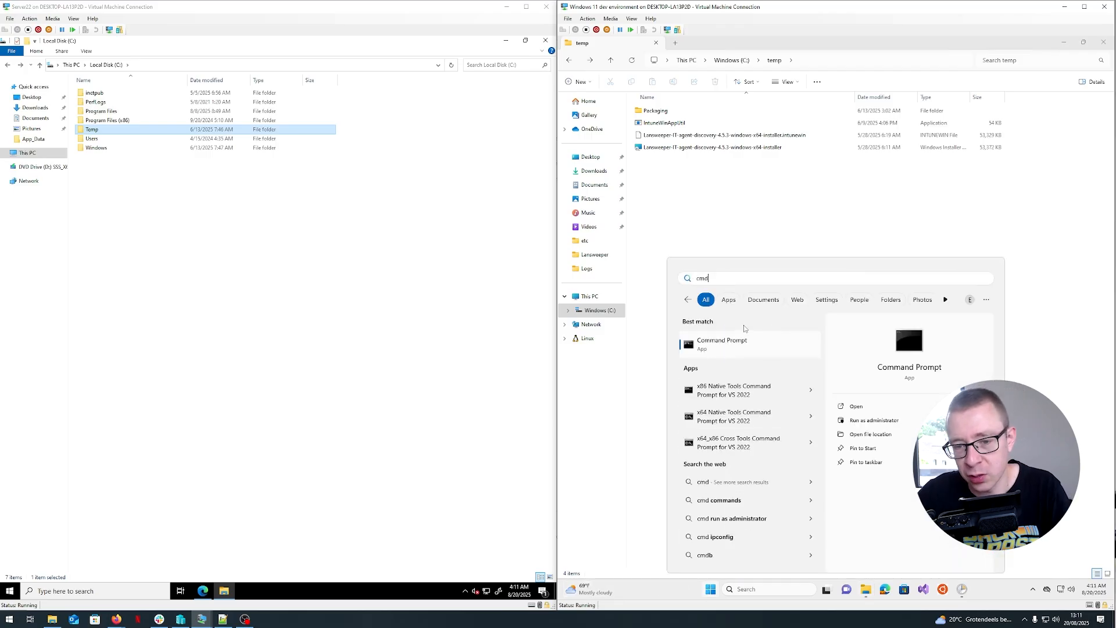
pyautogui.rightClick(737, 344)
pyautogui.click(763, 356)
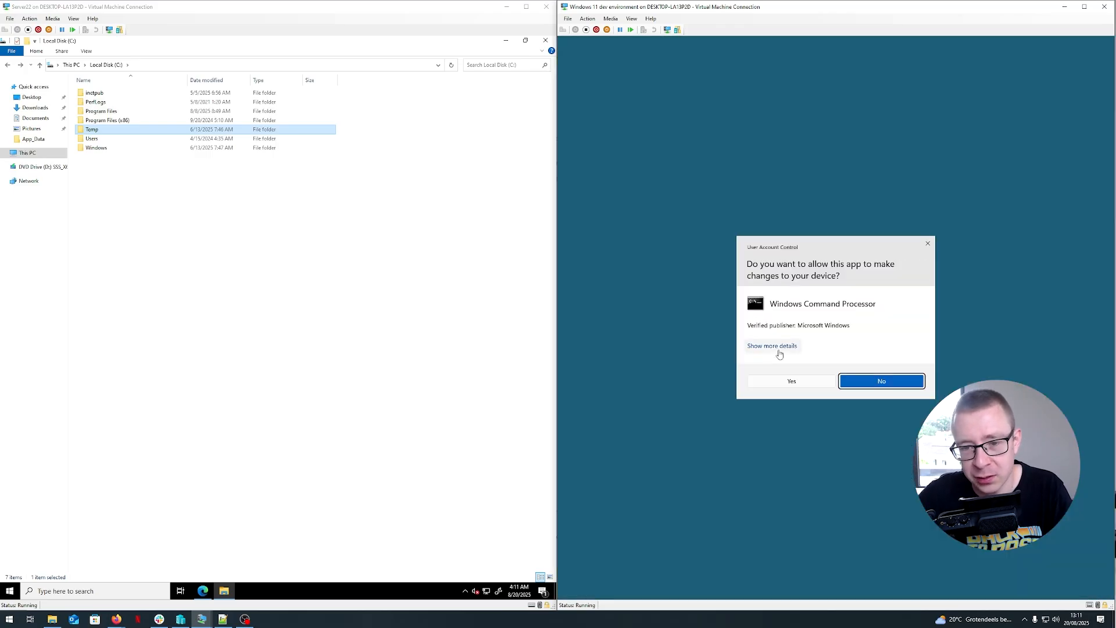
pyautogui.click(790, 381)
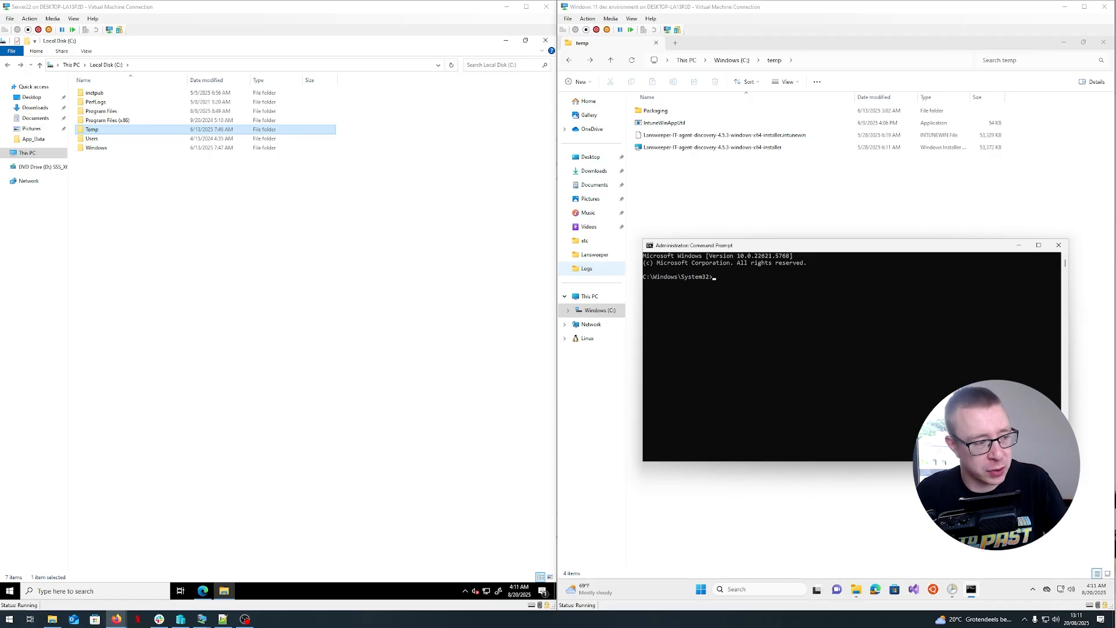
# - Run IntuneWinAppUtil.exe with source C:\Temp\Packaging\Source, setup file Lansweeper-IT-Agent-Portable\Lansweeper.IT.Agent.Portable.exe, output C:\Temp\Packaging\Output, and allow replacing the old package
pyautogui.click(734, 278)
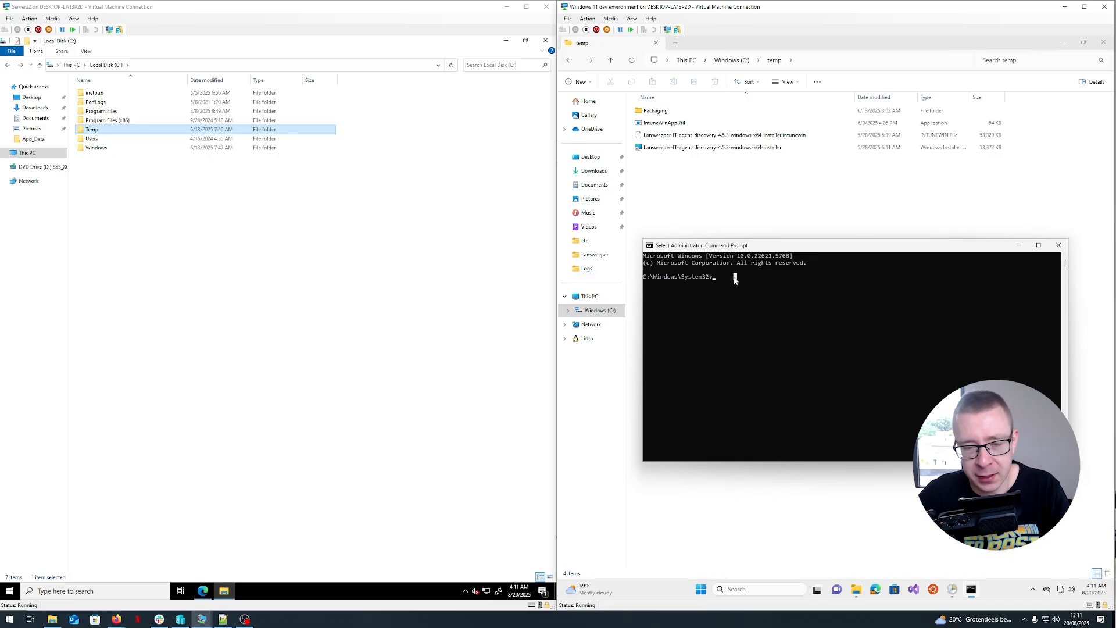
pyautogui.write('C:\\Temp\\IntuneWinAppUtil.exe -c "C:\\Temp\\Packaging\\Source" -s "Lansweeper-IT-Agent-Portable\\Lansweeper.IT.Agent.Portable.exe" -o "C:\\Temp\\Packaging\\Output"')
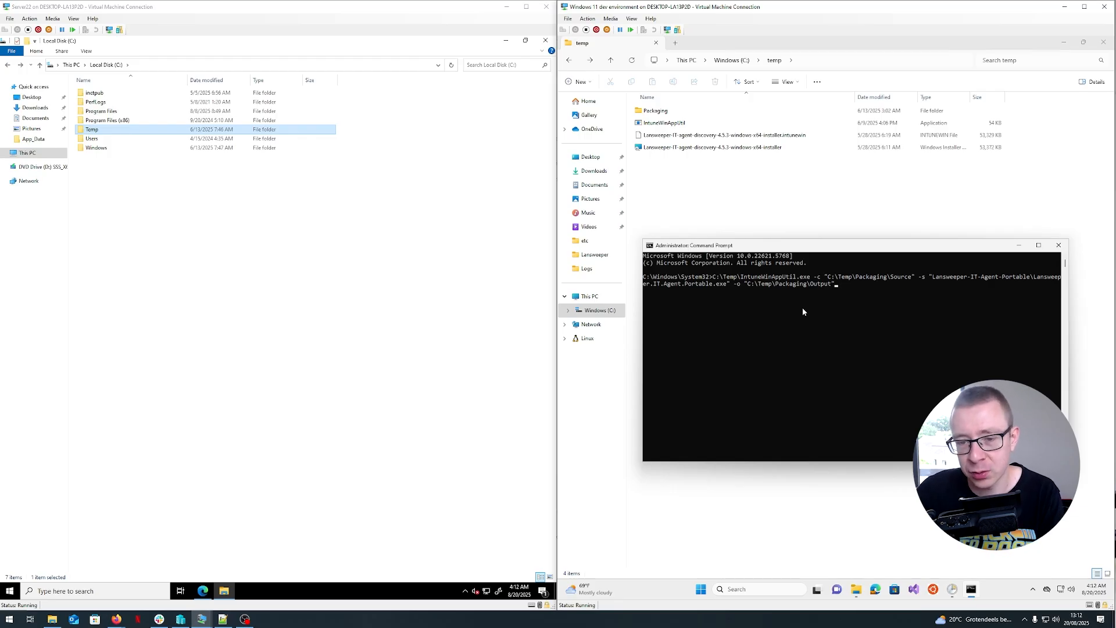
pyautogui.press('Return')
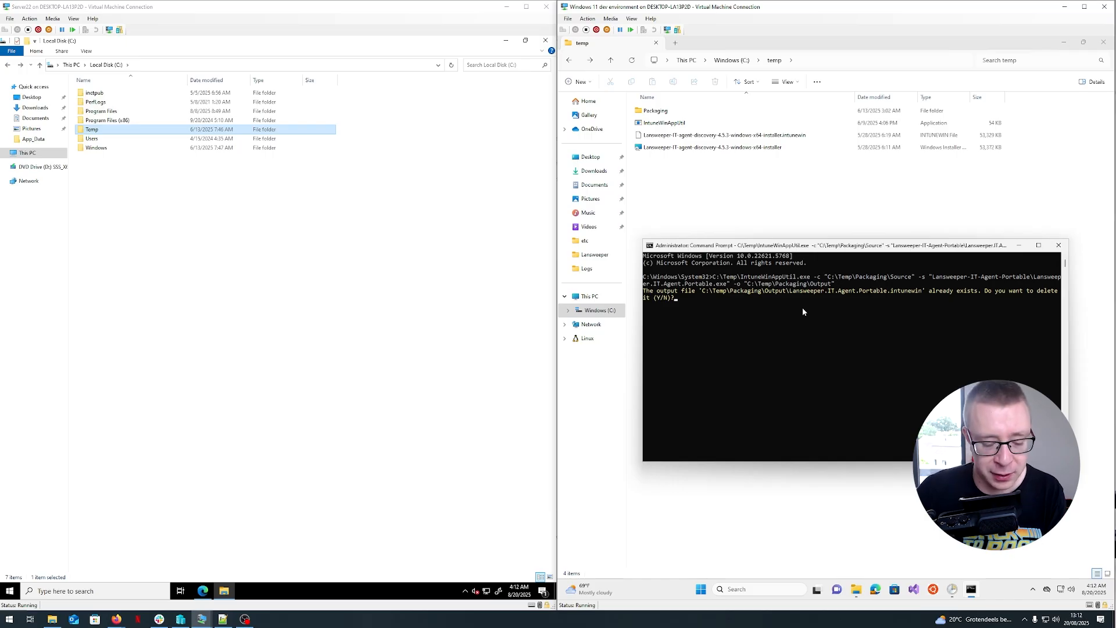
pyautogui.write('y')
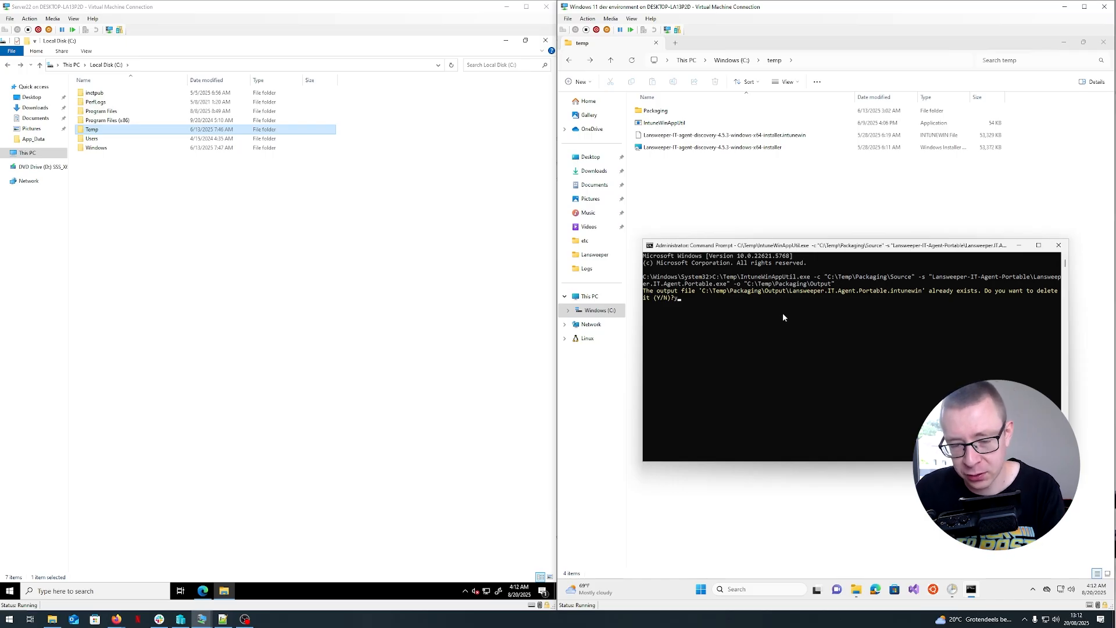
pyautogui.press('Return')
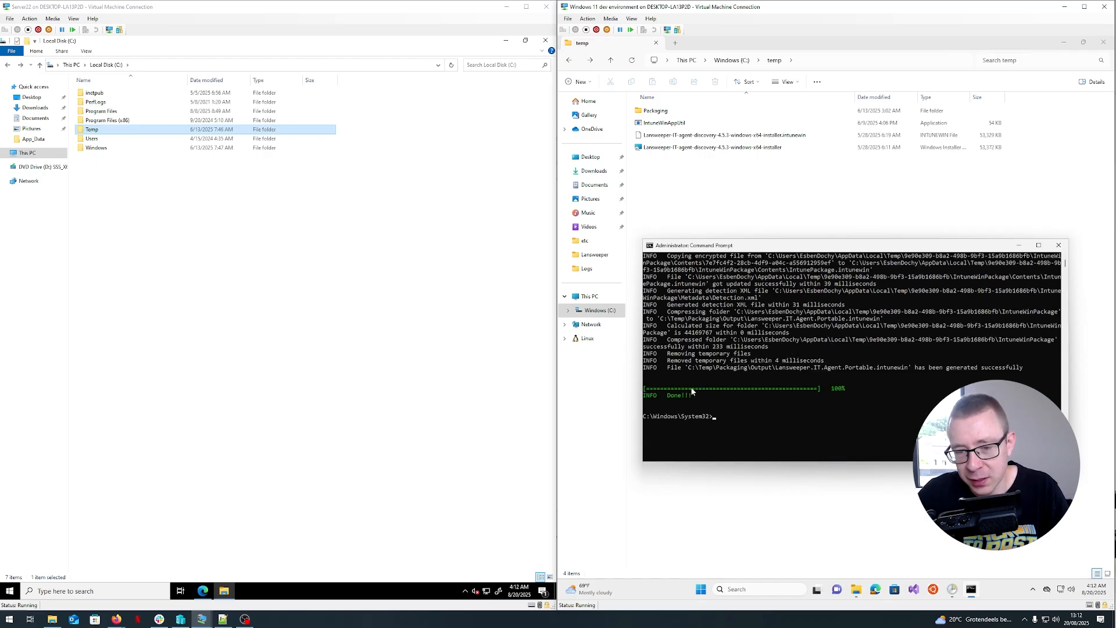
# - Open the Packaging Output folder to check the generated Lansweeper.IT.Agent.Portable.intunewin package
pyautogui.click(687, 192)
pyautogui.doubleClick(655, 111)
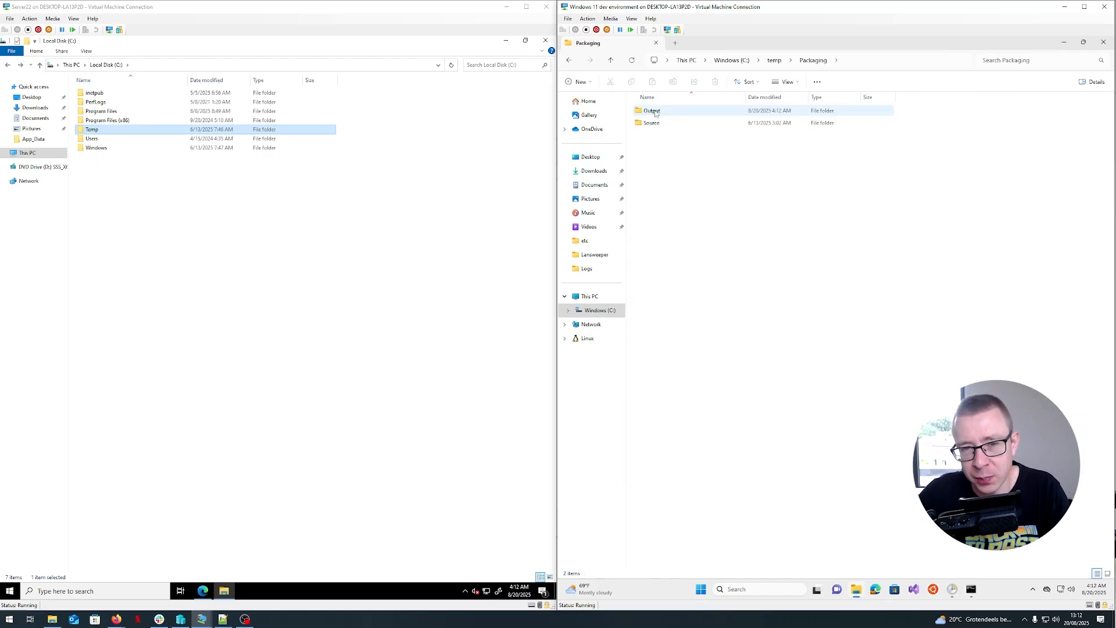
pyautogui.doubleClick(653, 110)
pyautogui.click(701, 116)
pyautogui.click(729, 236)
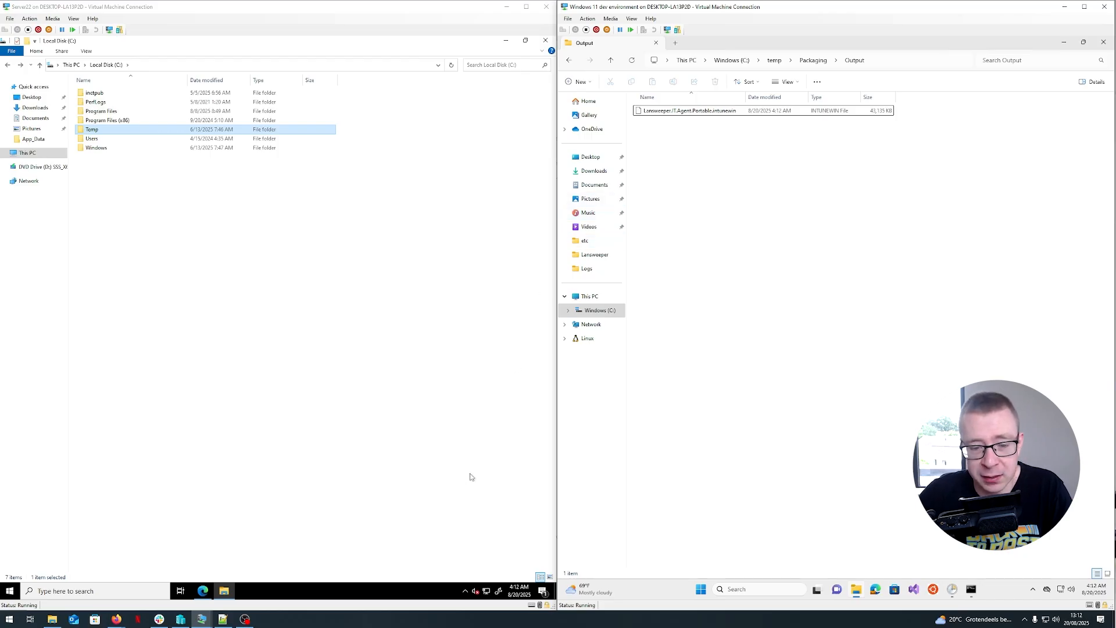
# - Switch to Firefox and open the Windows apps list in the Microsoft Intune admin center
pyautogui.moveTo(118, 619)
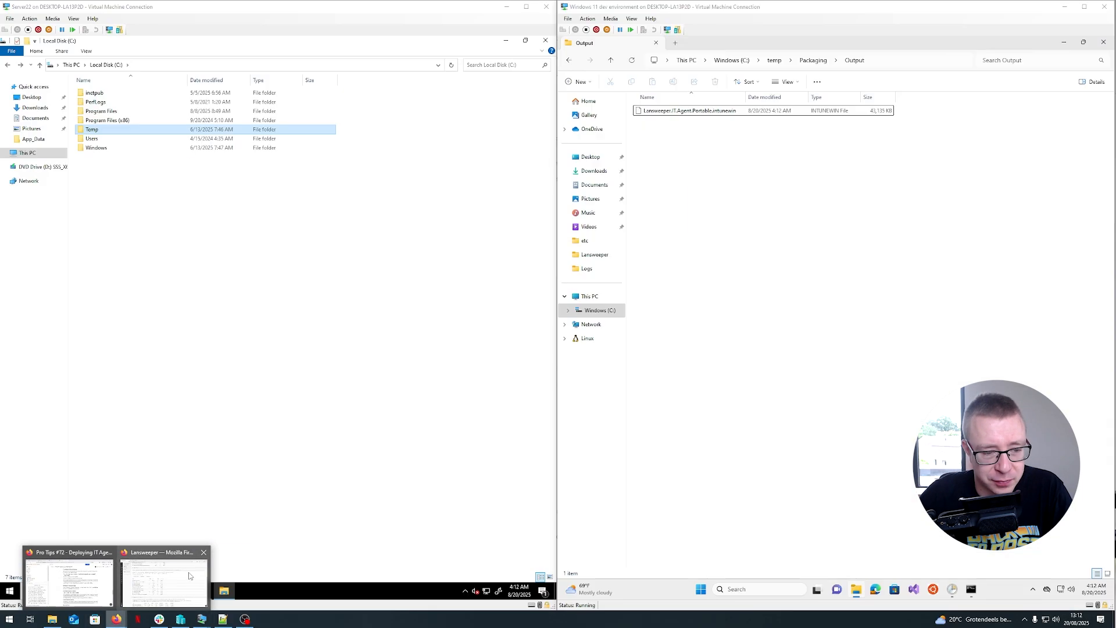
pyautogui.click(184, 575)
pyautogui.click(163, 9)
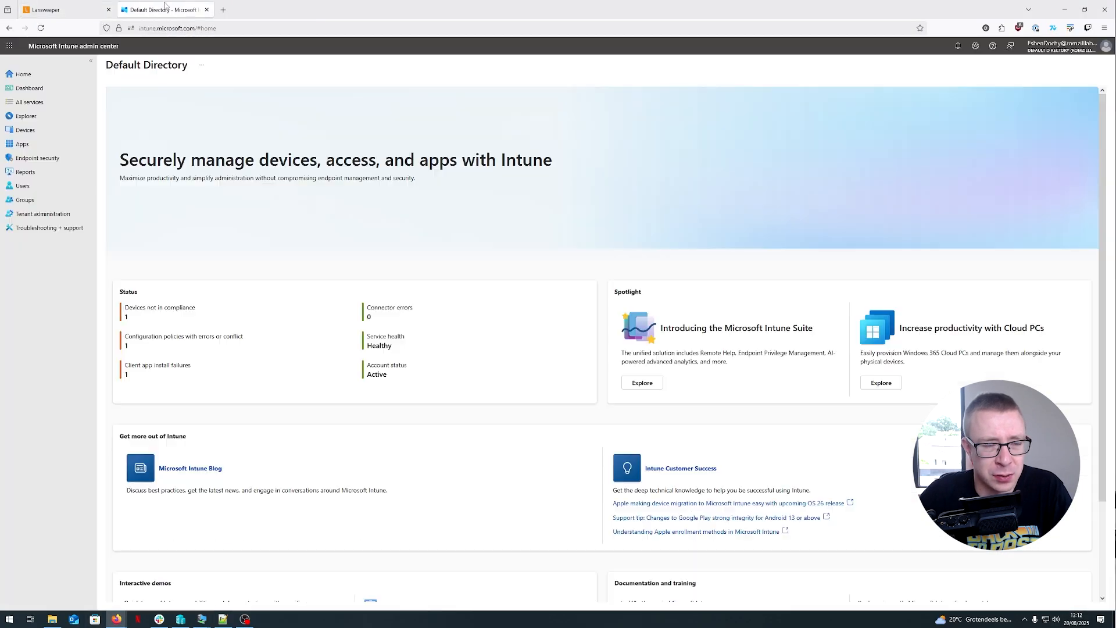
pyautogui.click(35, 147)
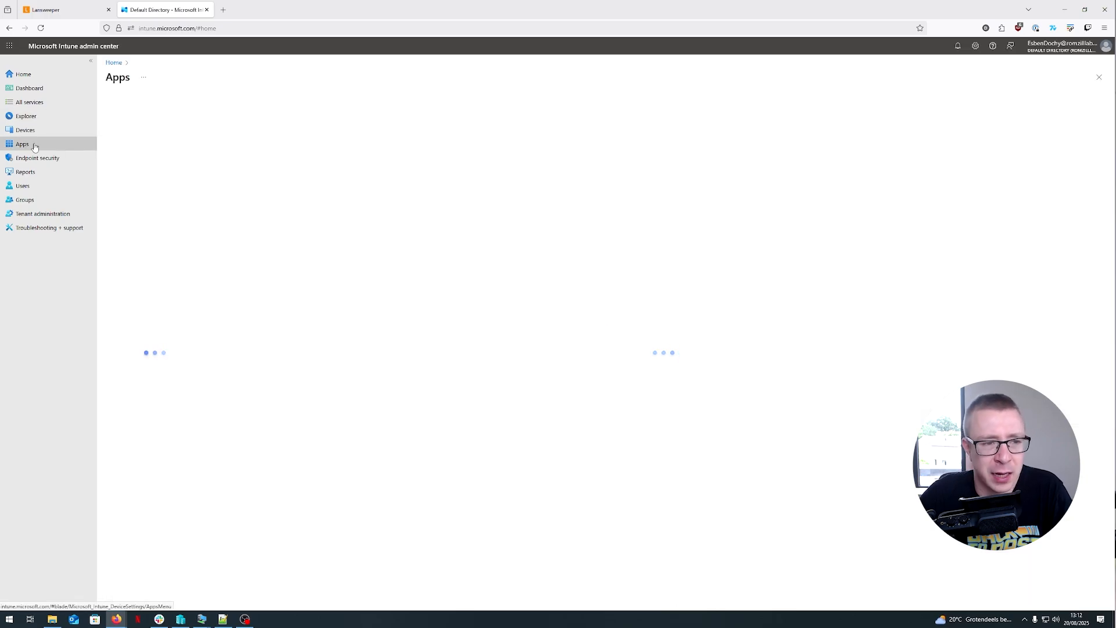
pyautogui.click(192, 172)
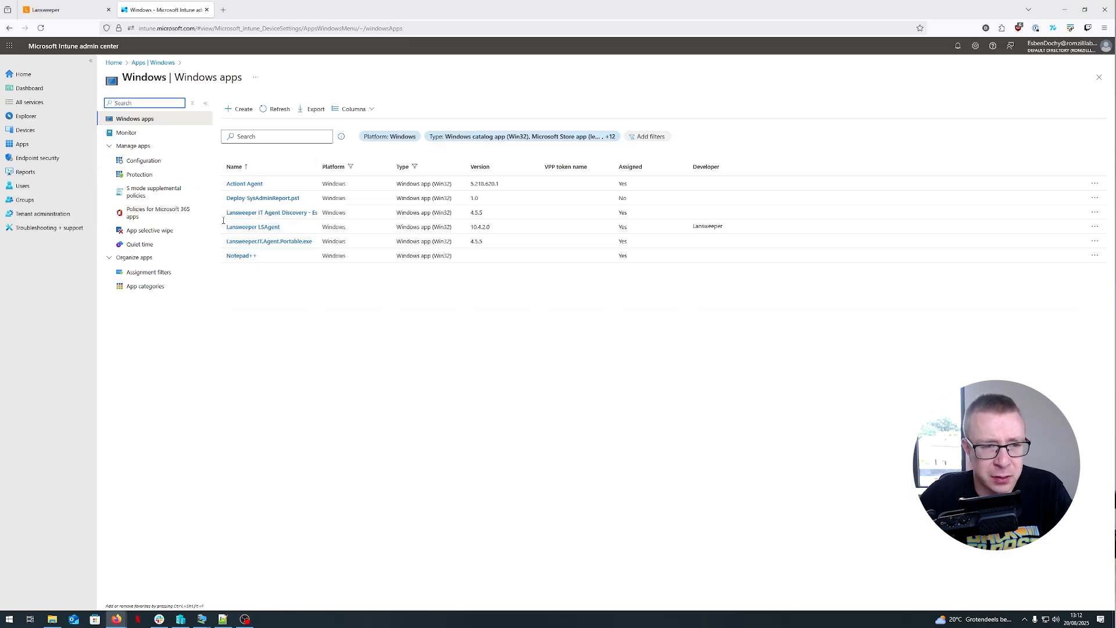
# - Start creating a new Windows app (Win32) and open the app package file selection
pyautogui.click(244, 114)
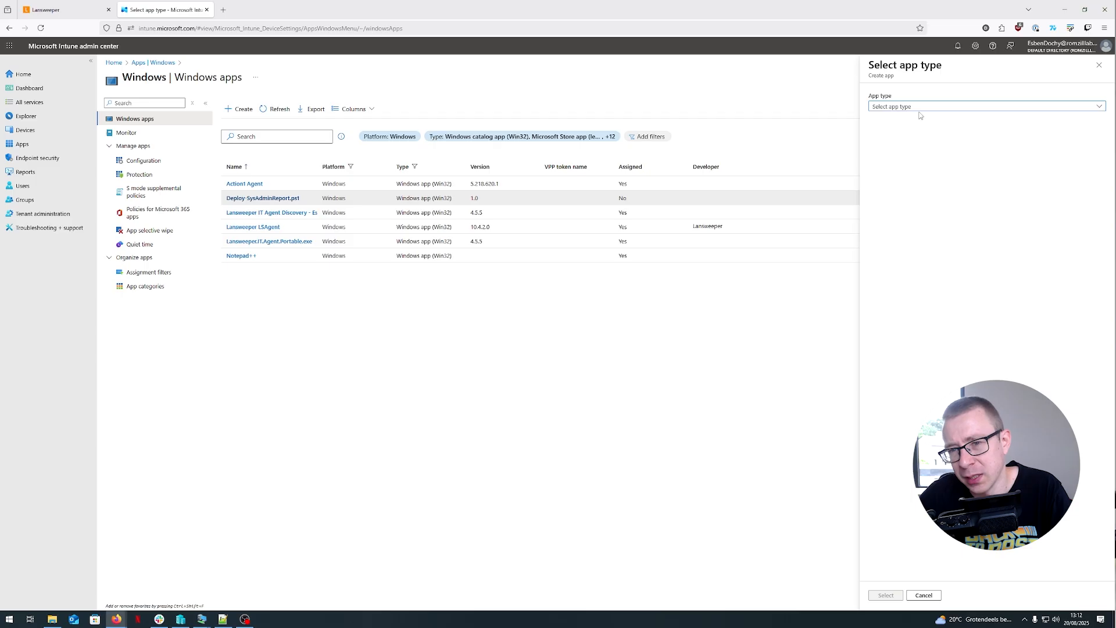
pyautogui.click(920, 107)
pyautogui.click(901, 287)
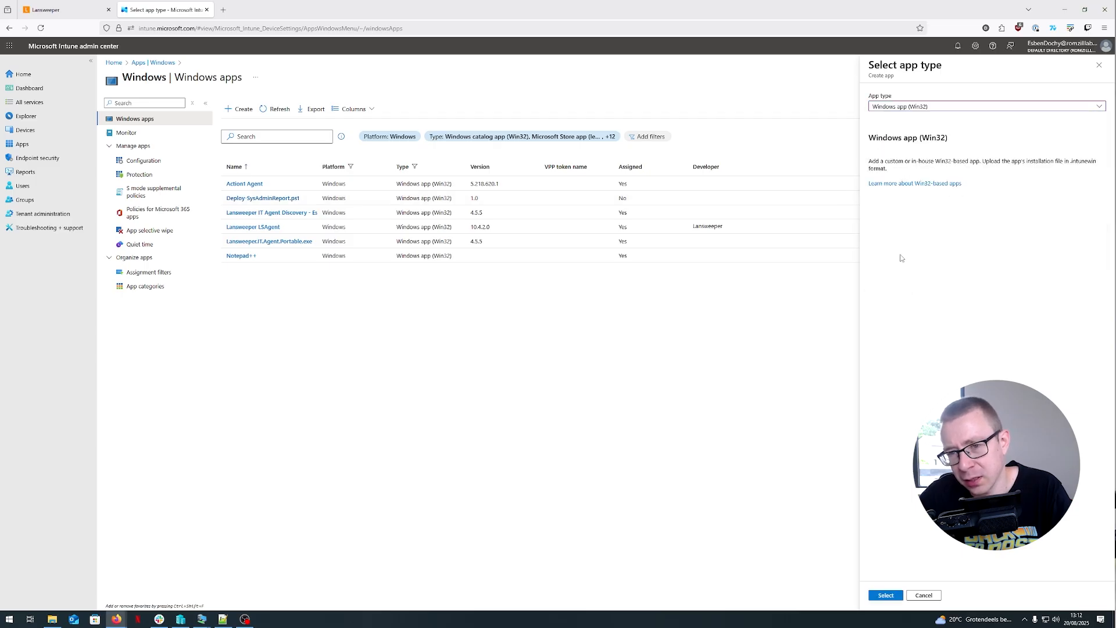
pyautogui.click(893, 591)
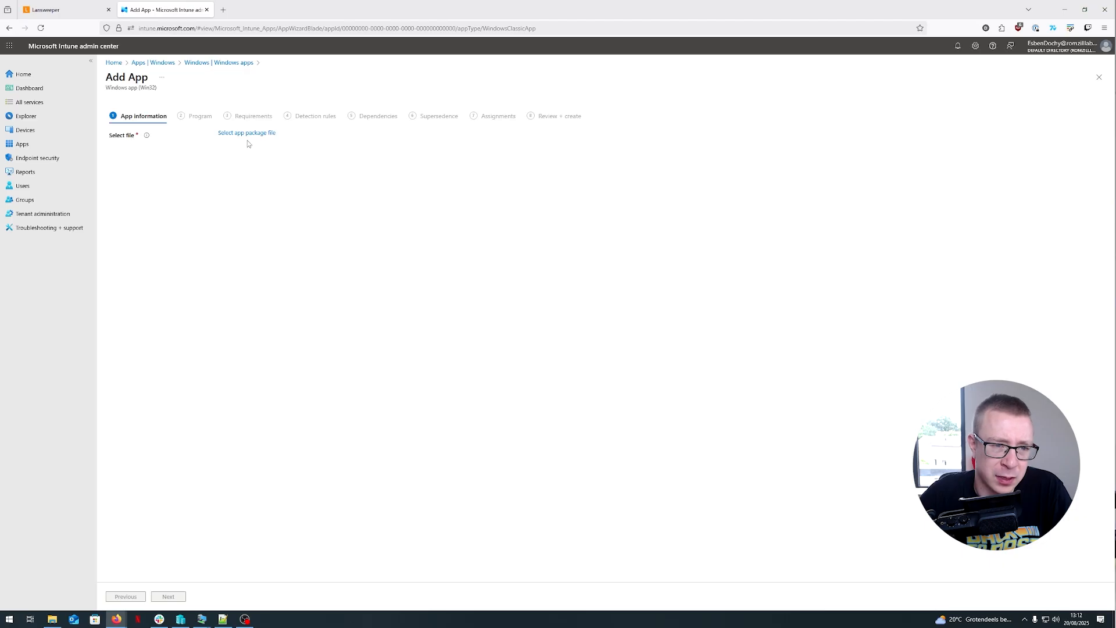
pyautogui.click(251, 138)
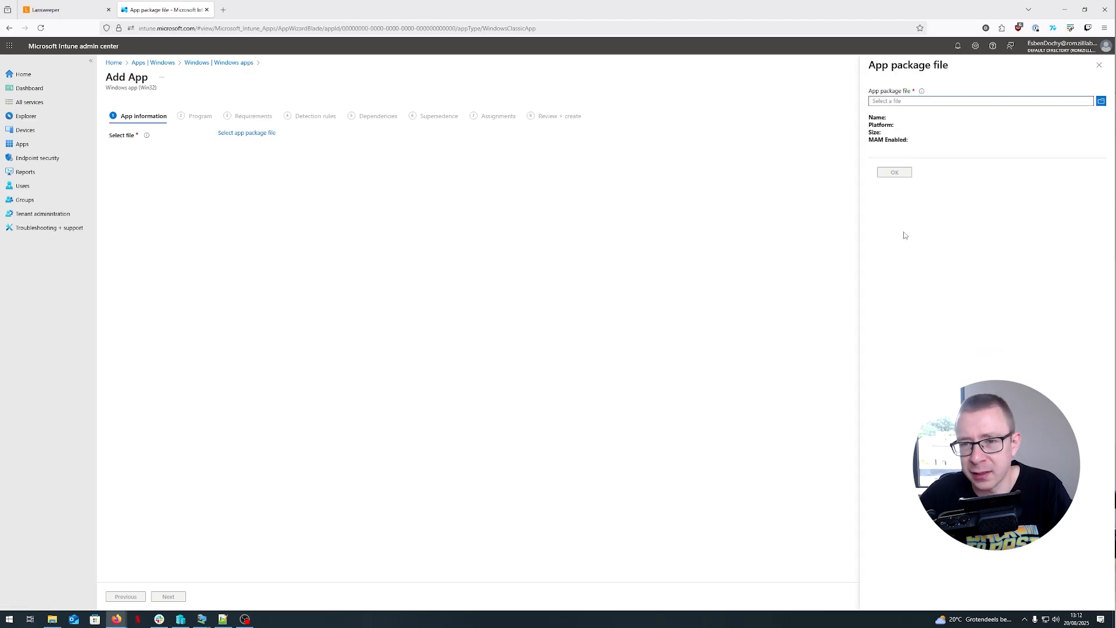
# - Locate the Lansweeper.IT.Agent.Portable.intunewin package in the VM output folder and the local Downloads folder
pyautogui.click(51, 618)
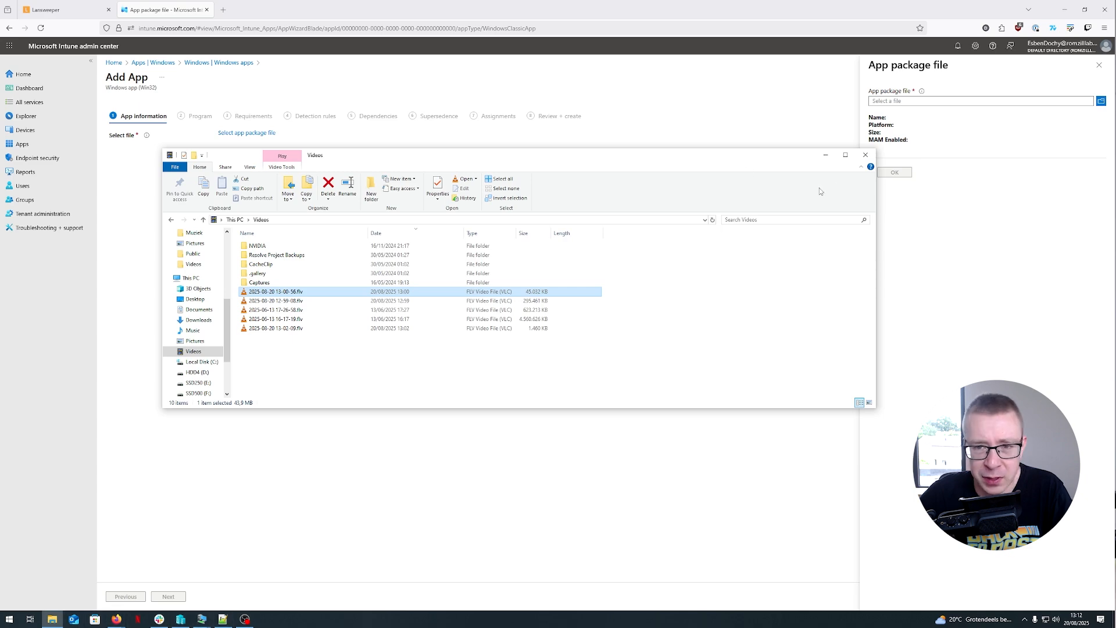
pyautogui.moveTo(202, 619)
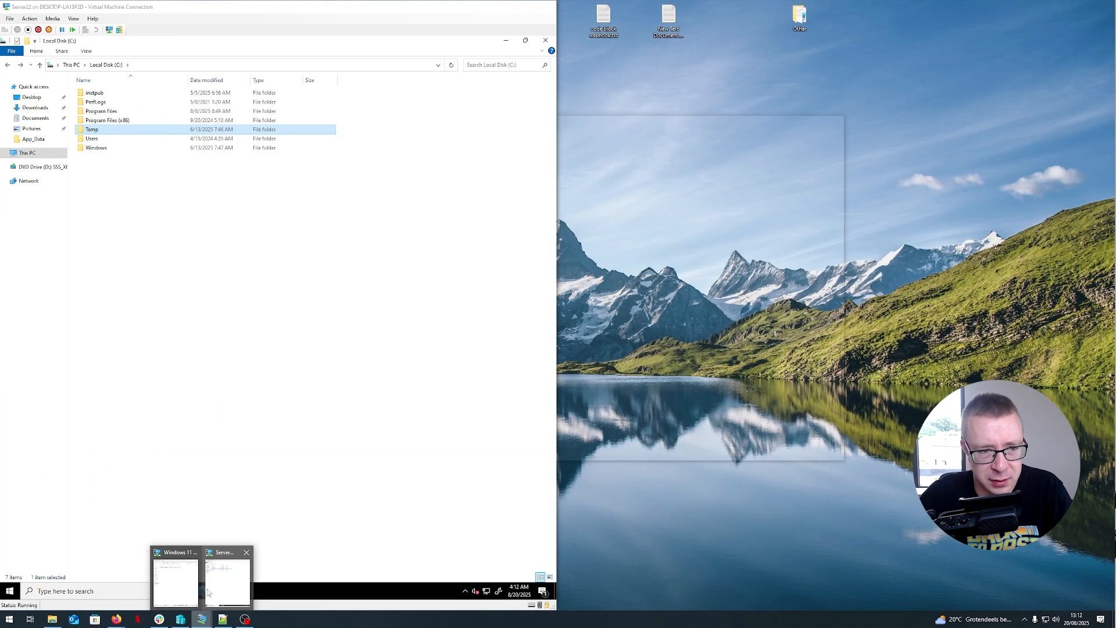
pyautogui.click(175, 584)
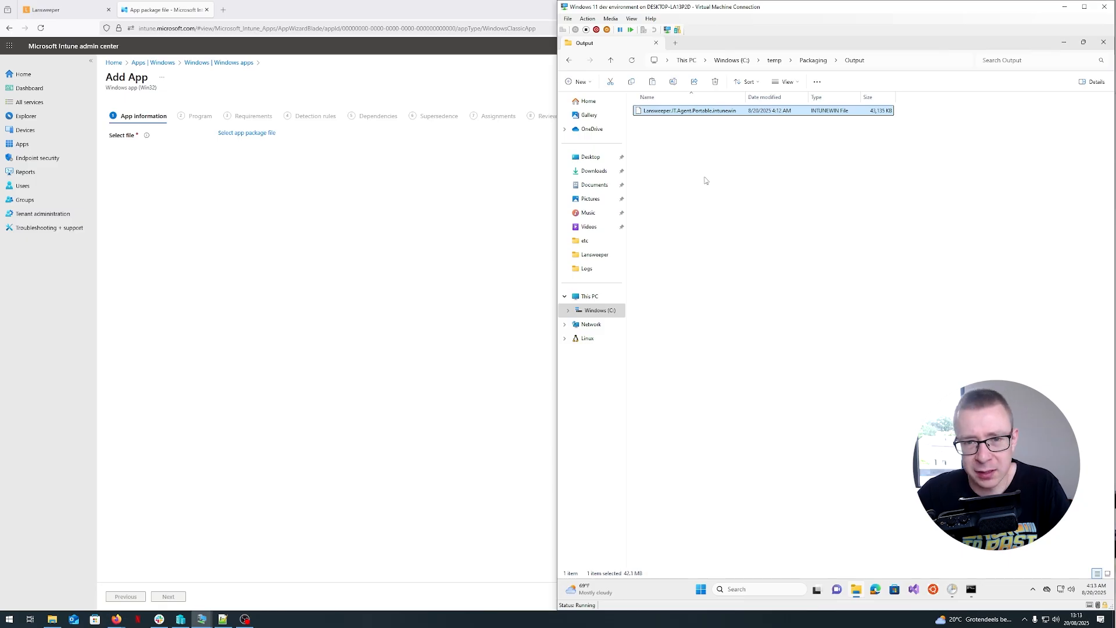
pyautogui.click(716, 225)
pyautogui.click(52, 618)
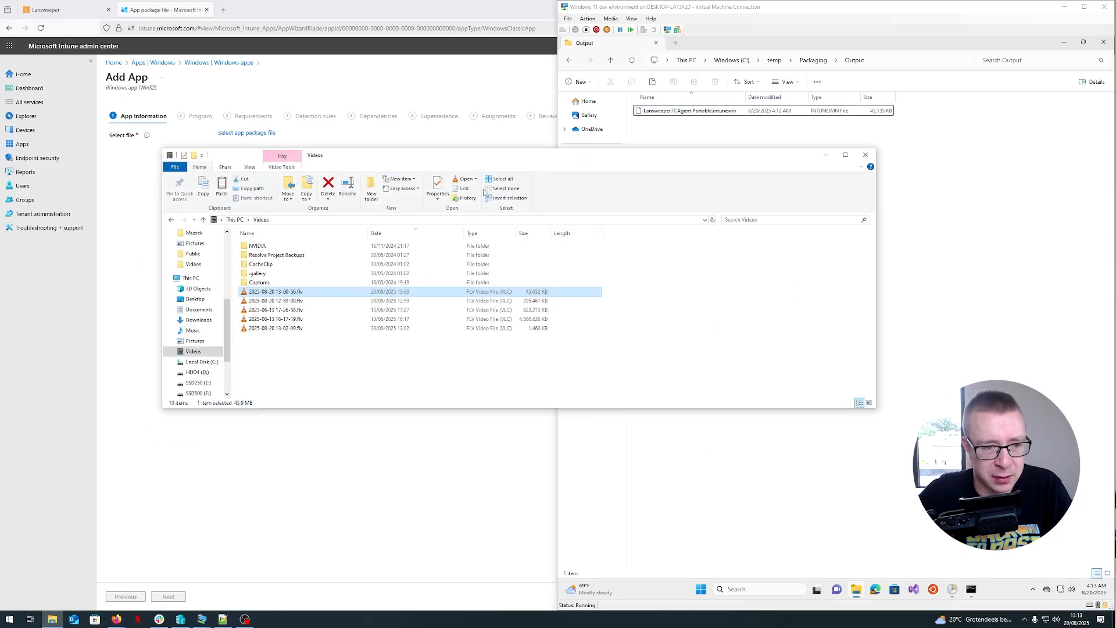
pyautogui.scroll(5, 197, 291)
pyautogui.click(199, 261)
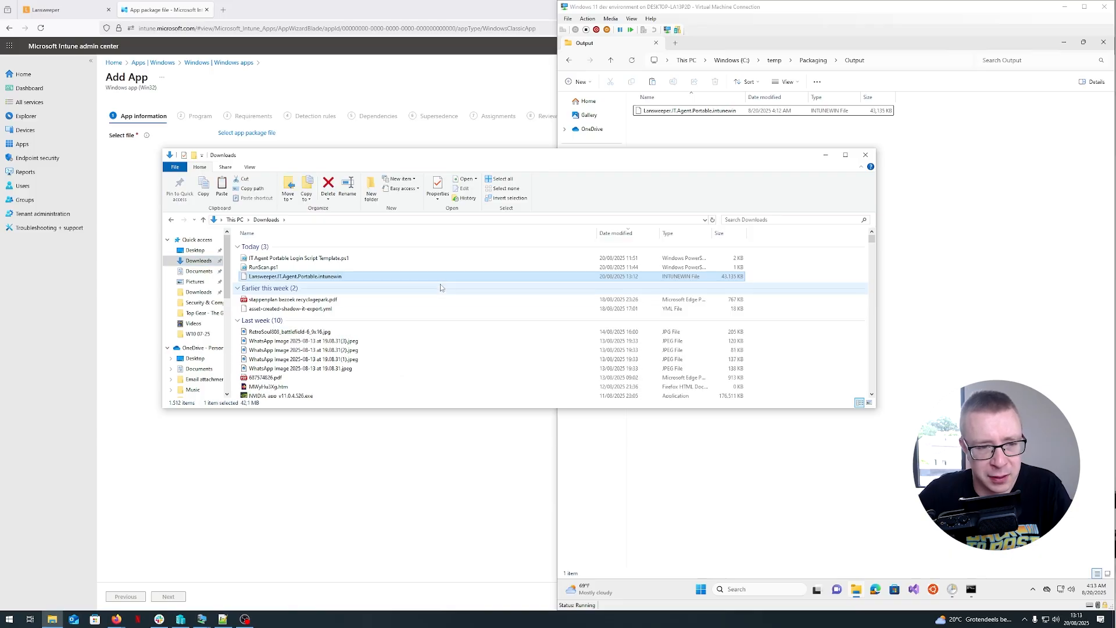
pyautogui.click(275, 147)
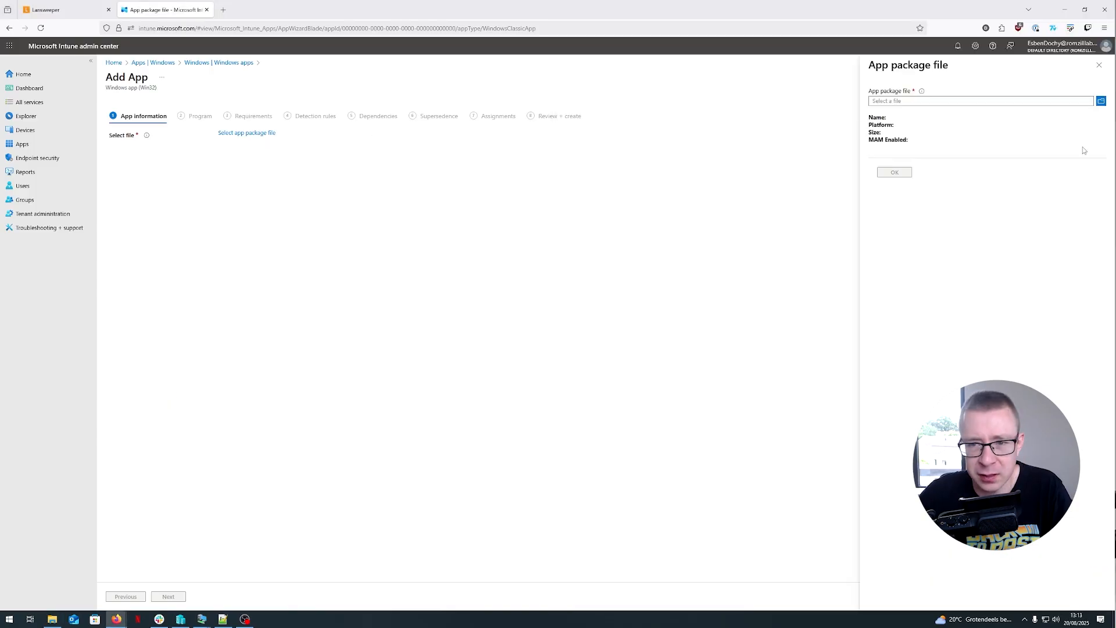
# - Select Lansweeper.IT.Agent.Portable.intunewin from the Downloads folder as the app package file and confirm it
pyautogui.click(1101, 101)
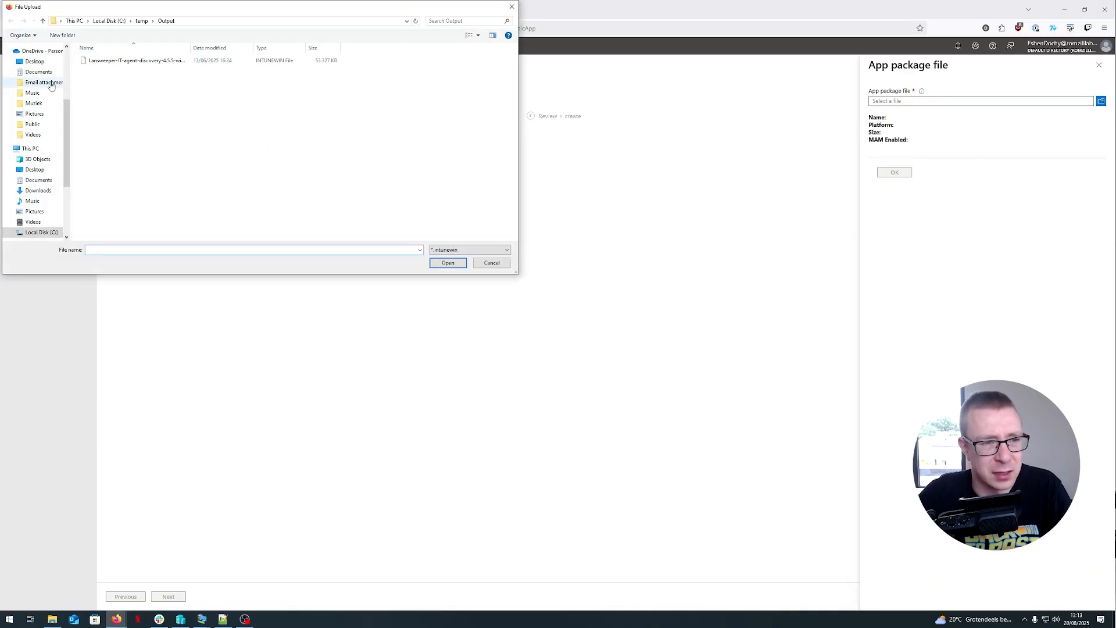
pyautogui.scroll(4, 28, 88)
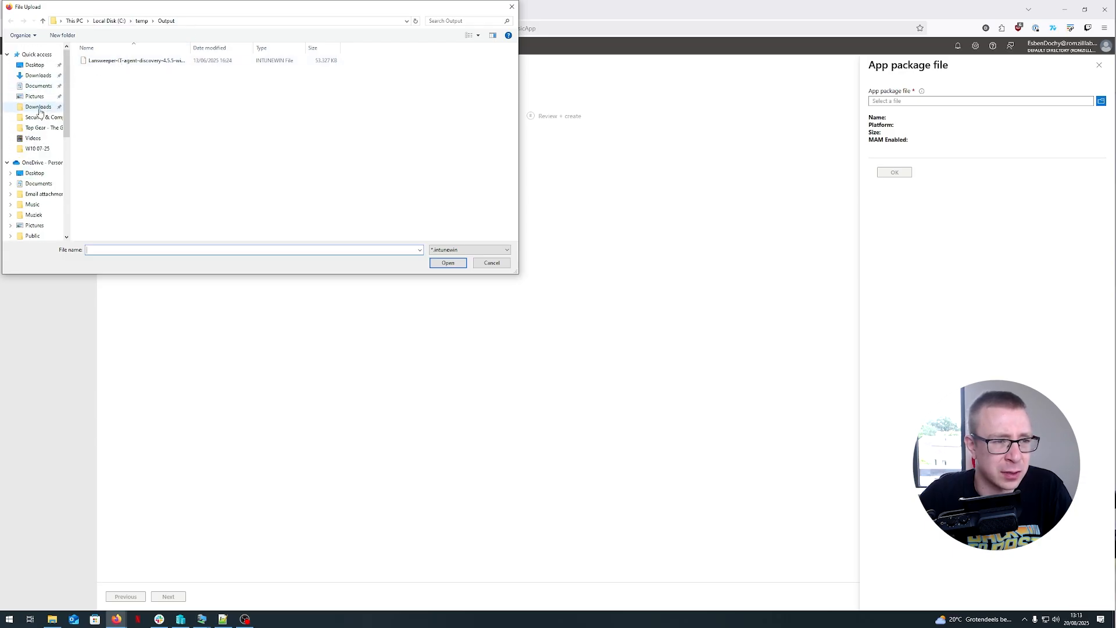
pyautogui.click(40, 109)
pyautogui.click(38, 75)
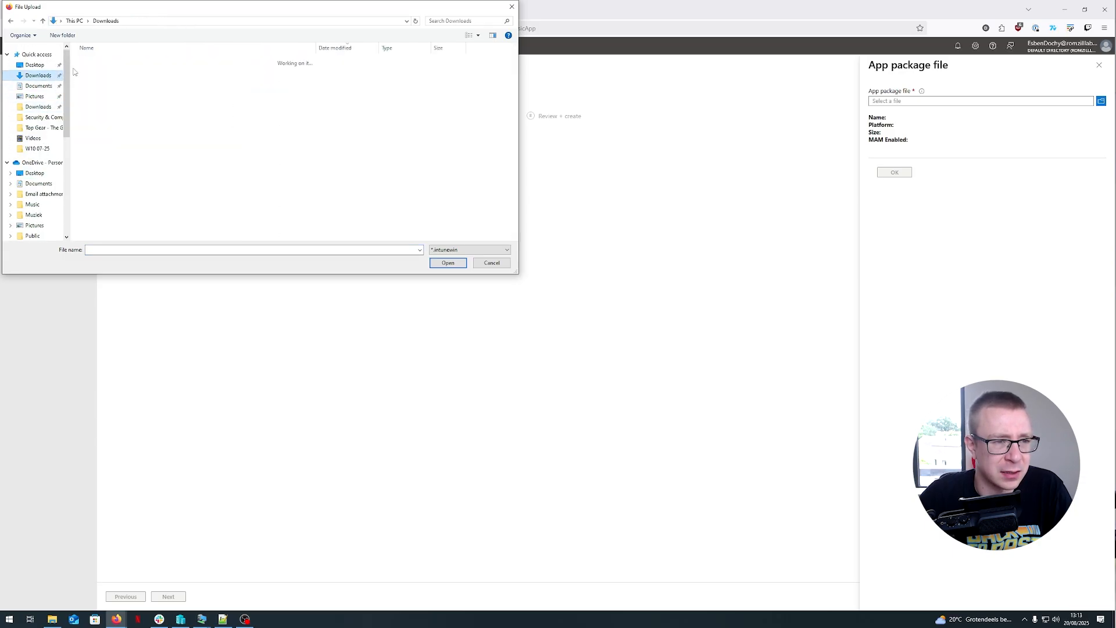
pyautogui.click(135, 73)
pyautogui.click(438, 261)
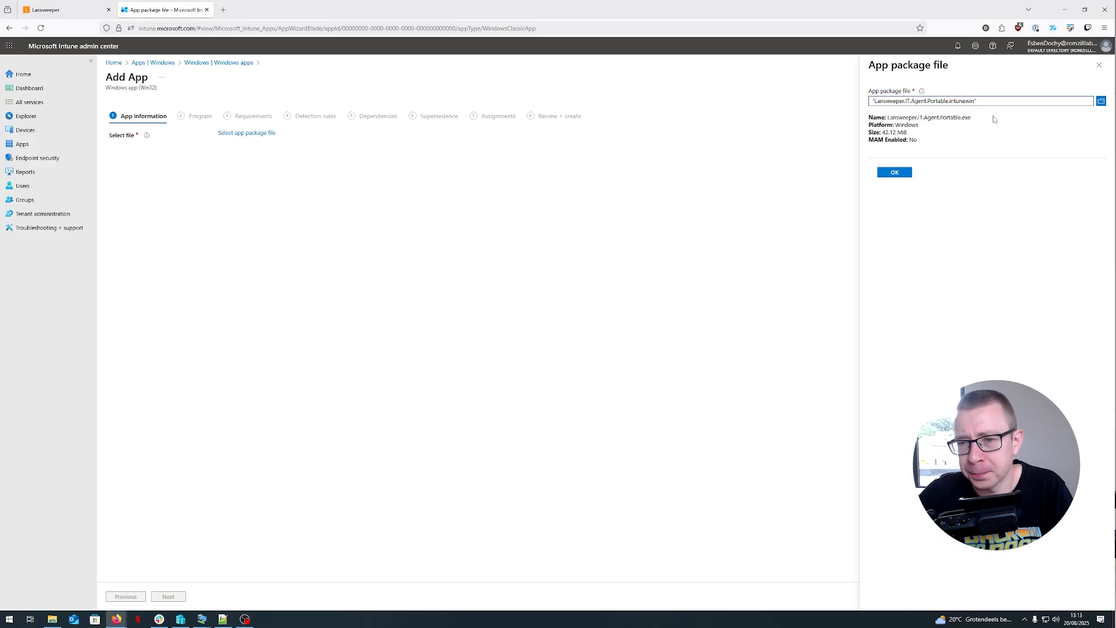
pyautogui.click(898, 173)
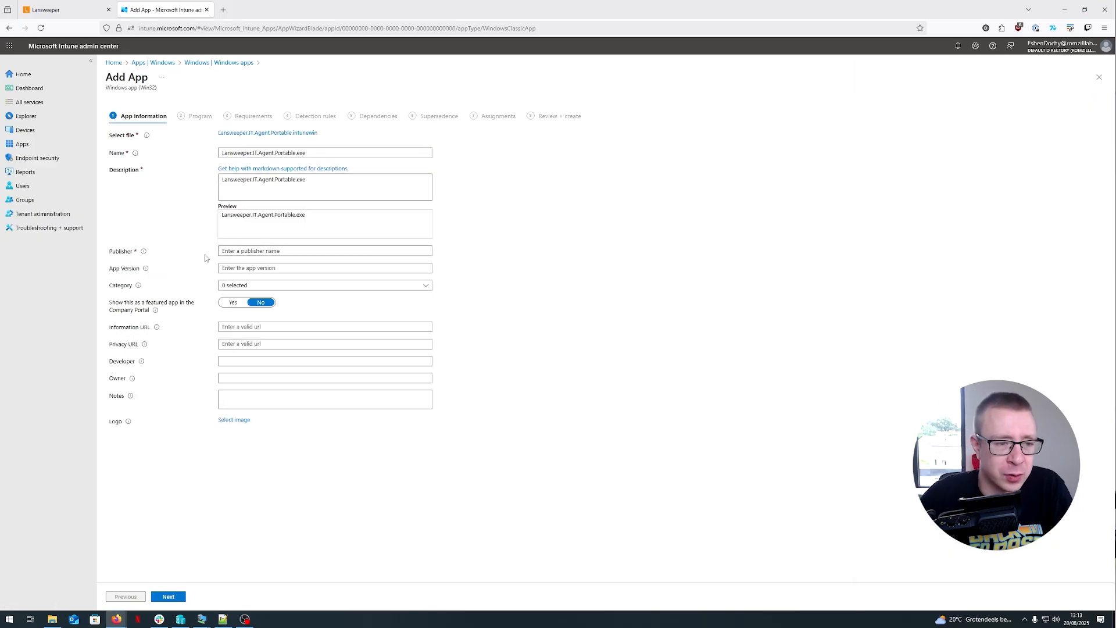
# - Set the publisher to Lansweeper and continue to the Program step
pyautogui.click(248, 251)
pyautogui.write('Lansweeper')
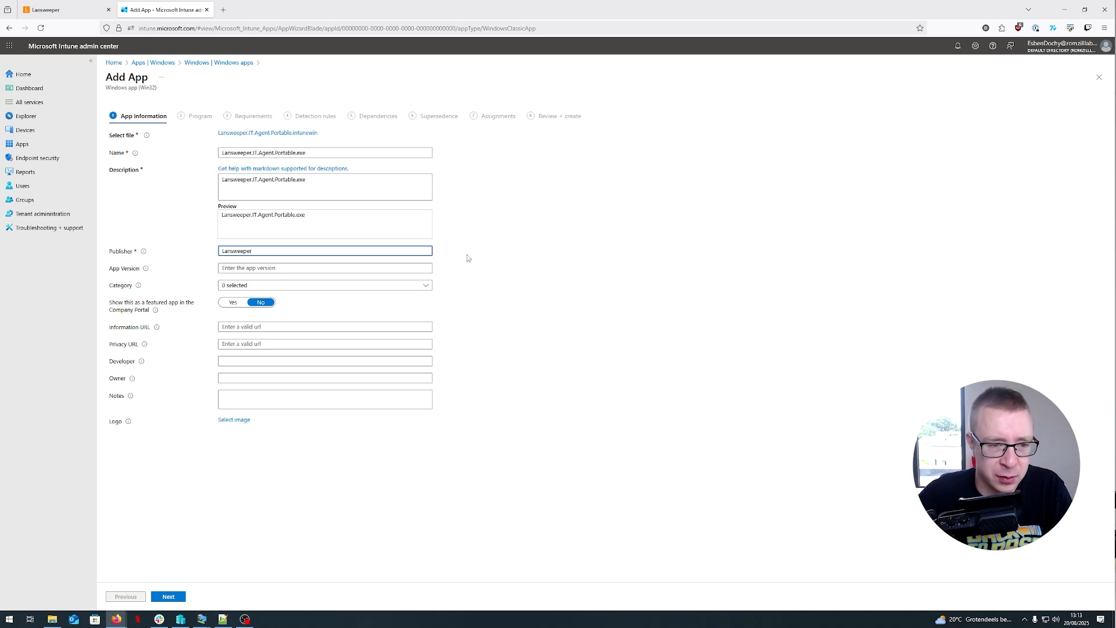
pyautogui.click(528, 271)
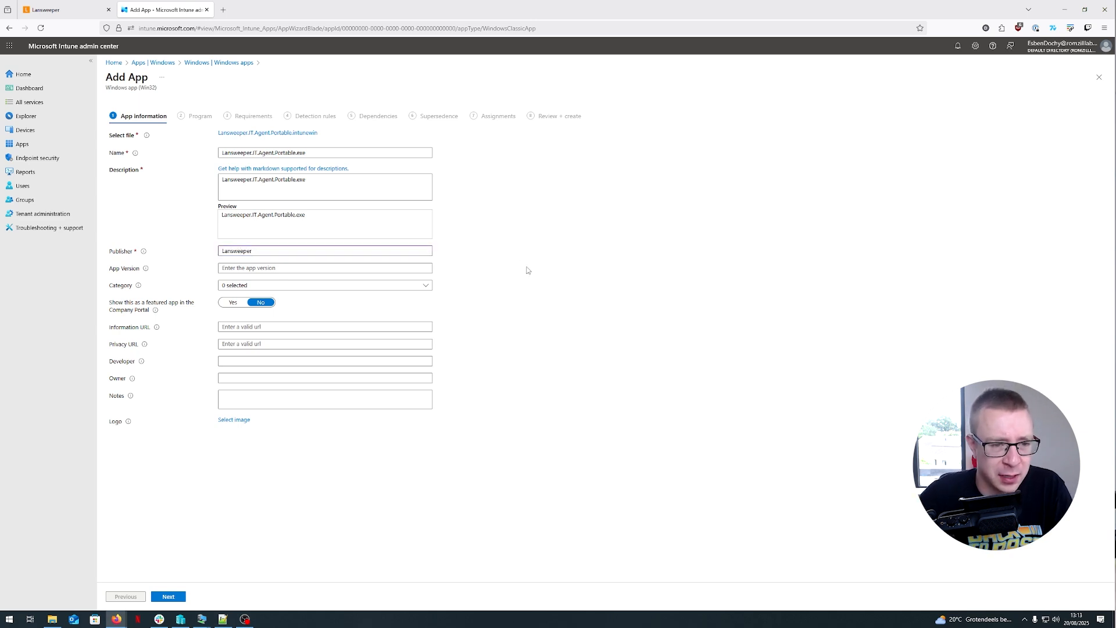
pyautogui.click(279, 290)
pyautogui.click(279, 291)
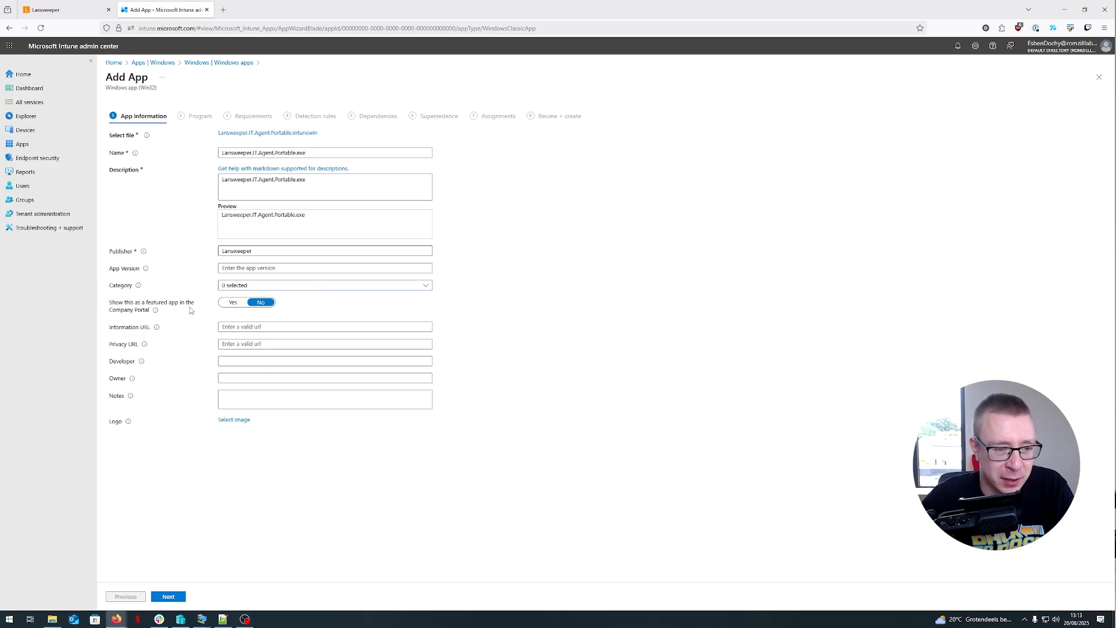
pyautogui.click(169, 597)
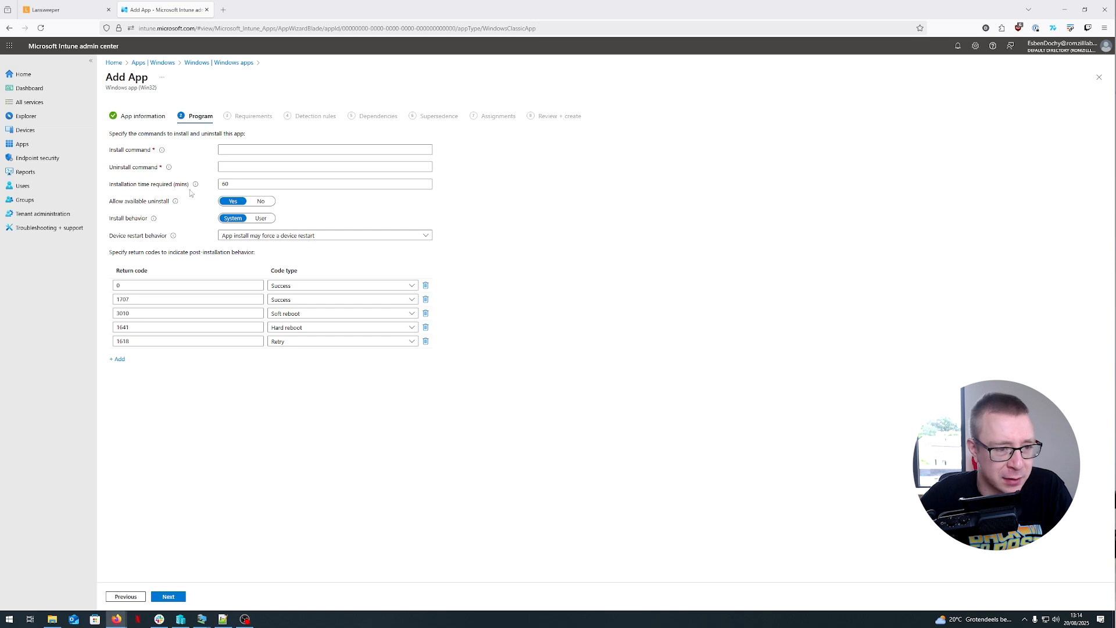
# - Paste a Copy-Item install command copying .\Lansweeper-IT-Agent-Portable to C:\ and a Remove-Item uninstall command for C:\Lansweeper-IT-Agent-Portable, then continue
pyautogui.click(234, 149)
pyautogui.hotkey('ctrl', 'v')
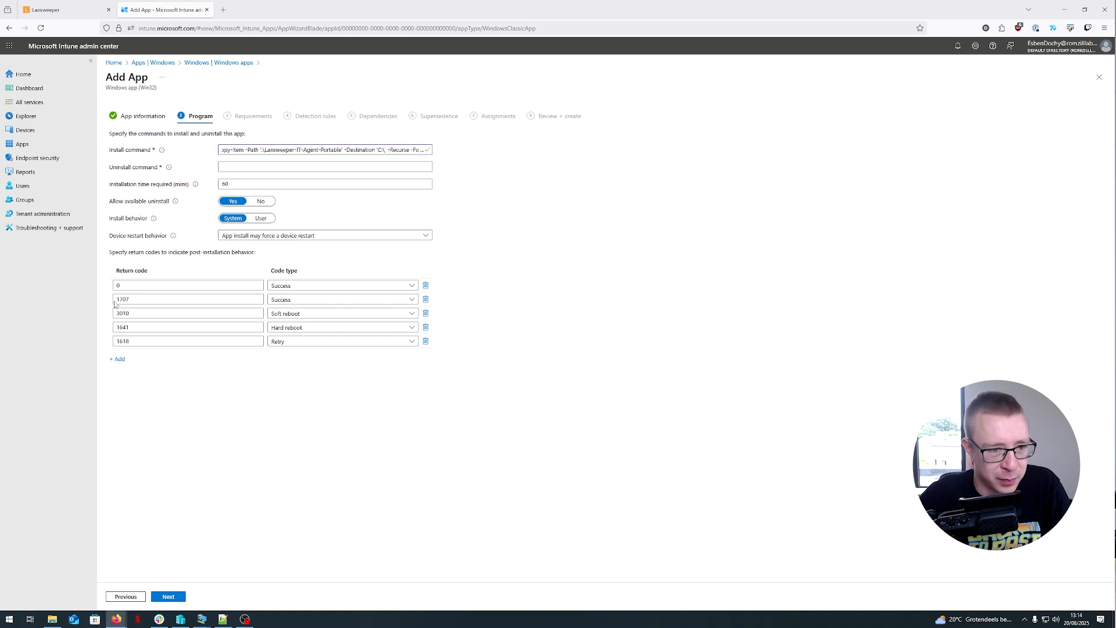
pyautogui.click(224, 168)
pyautogui.hotkey('ctrl', 'b')
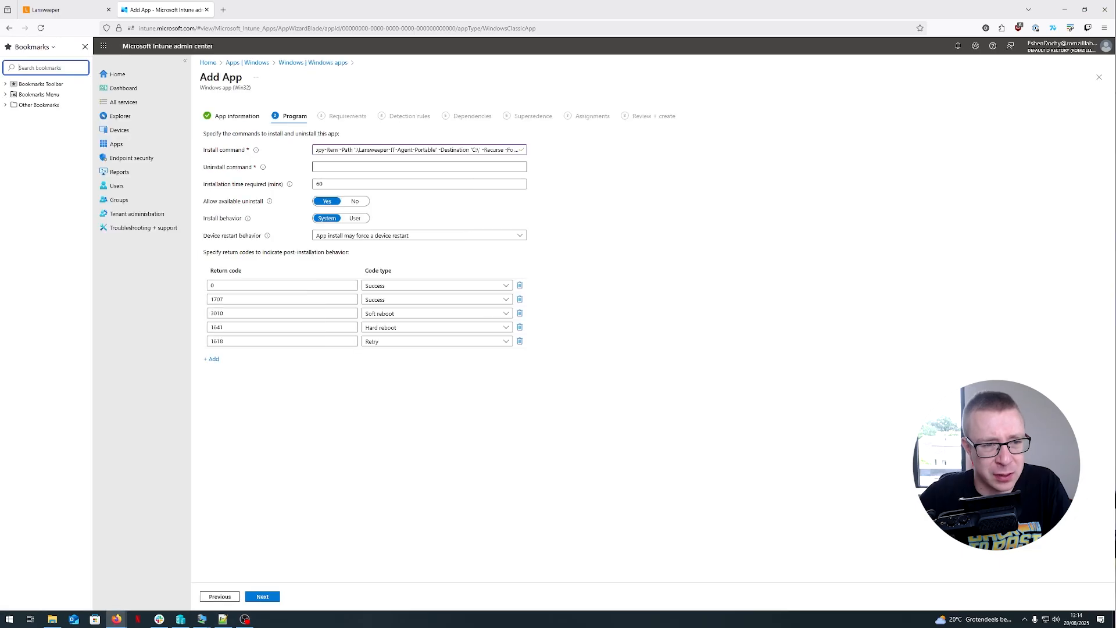
pyautogui.click(89, 46)
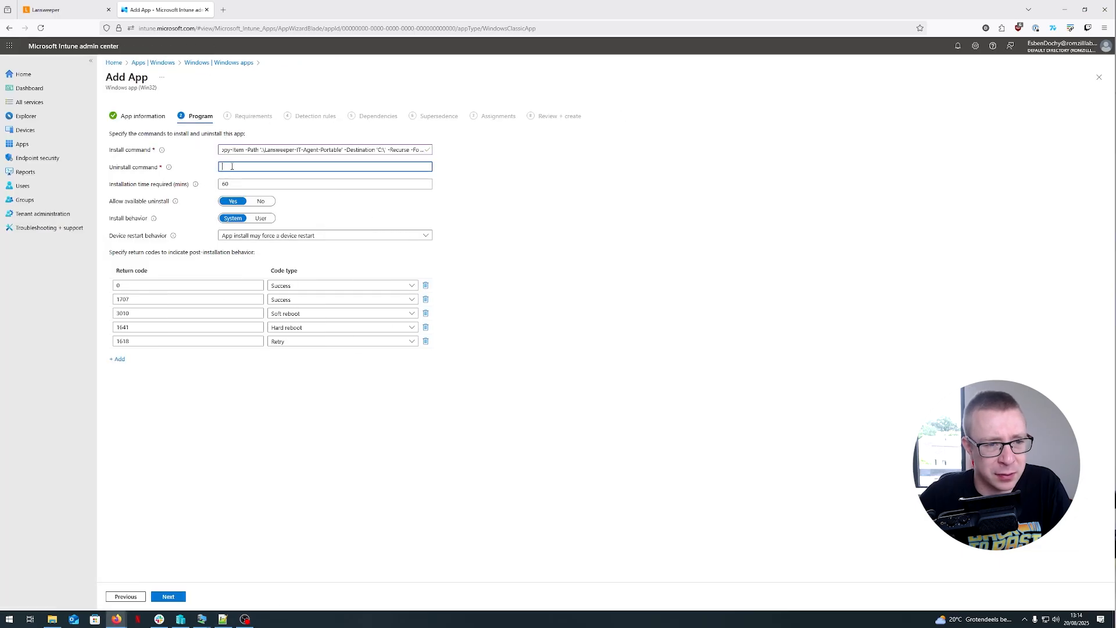
pyautogui.hotkey('ctrl', 'v')
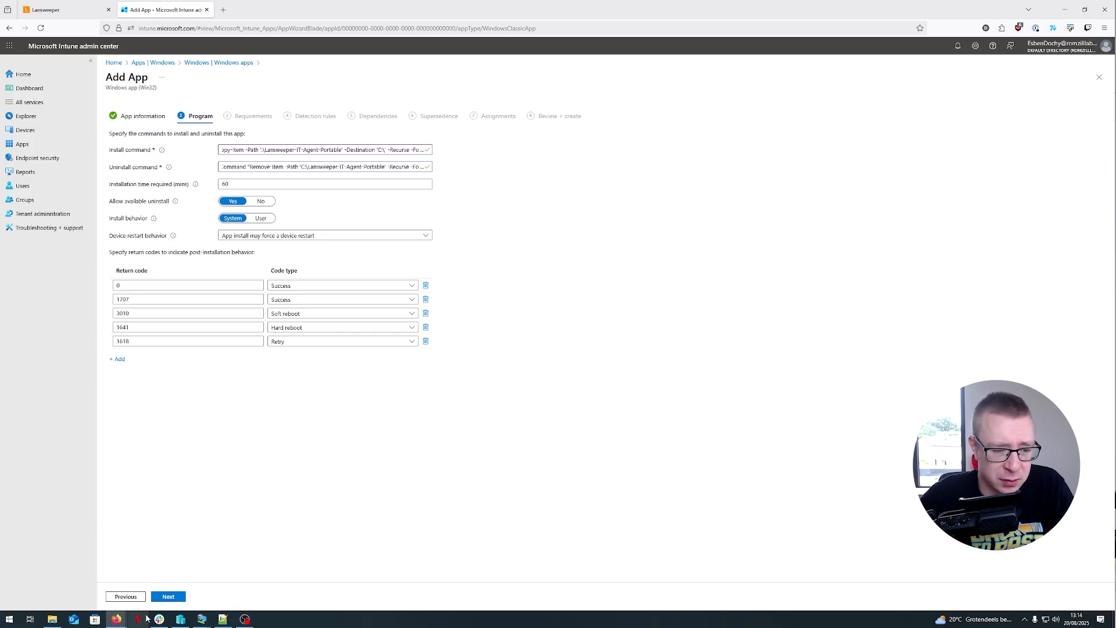
pyautogui.click(168, 596)
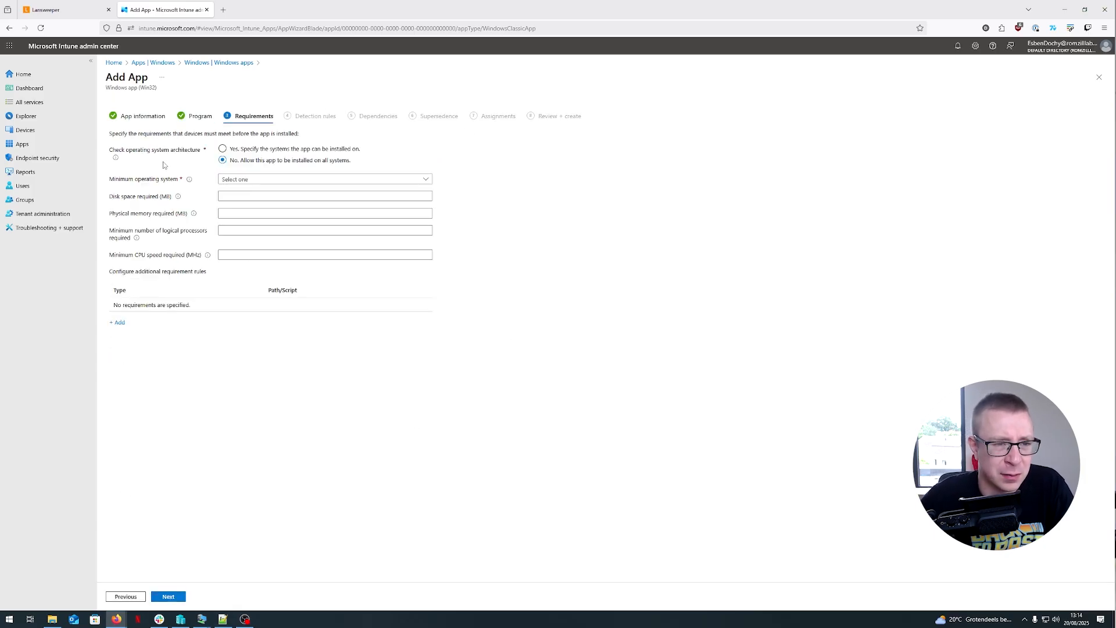
# - Set the minimum operating system to Windows 10 1607 and continue to detection rules
pyautogui.click(250, 183)
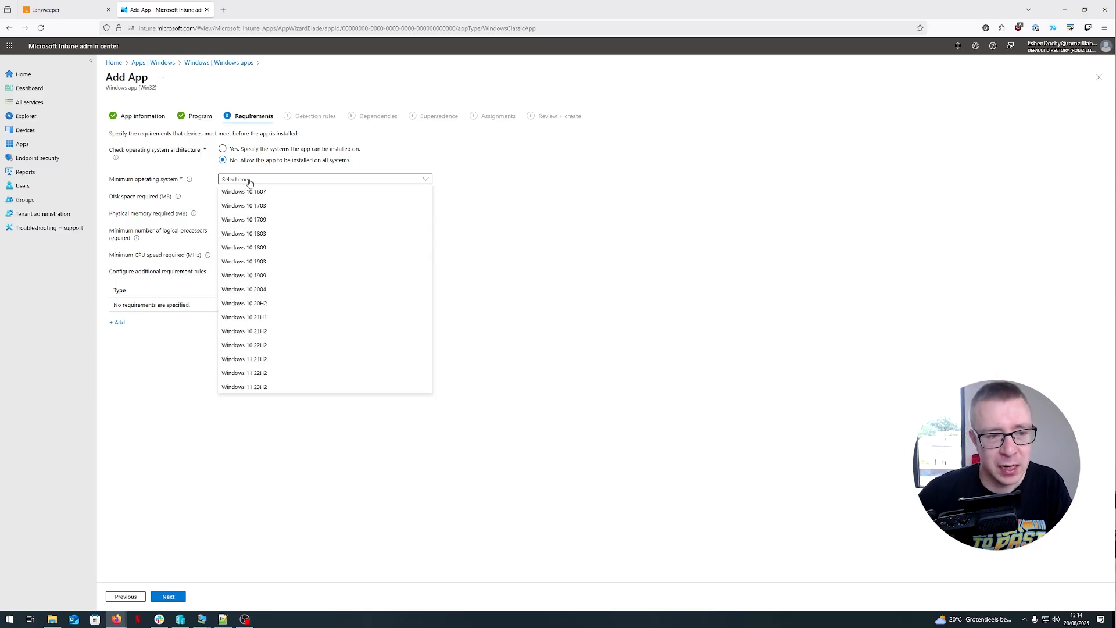
pyautogui.click(273, 203)
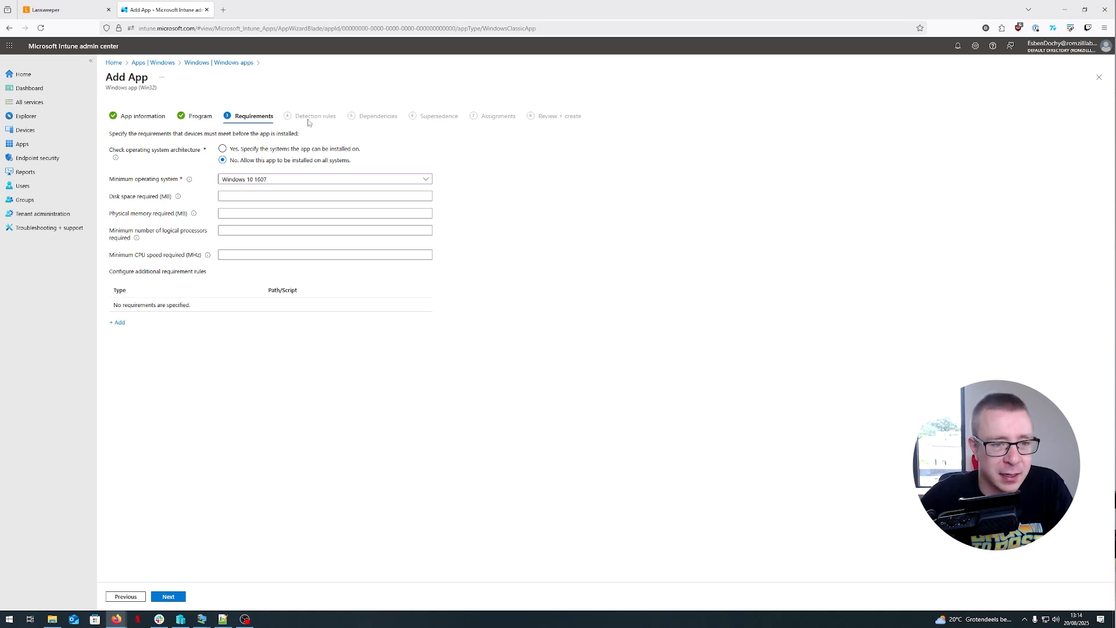
pyautogui.click(169, 596)
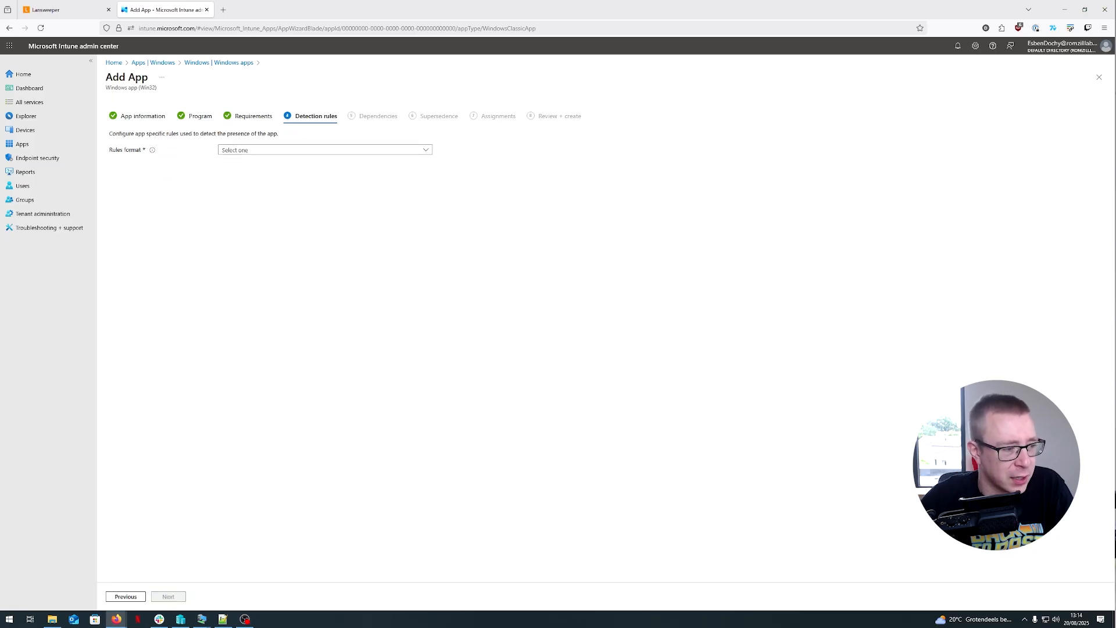
# - Add a manual File detection rule for C:\Lansweeper-IT-Agent-Portable, file Lansweeper.IT.Agent.Portable.exe, using File or folder exists
pyautogui.click(268, 151)
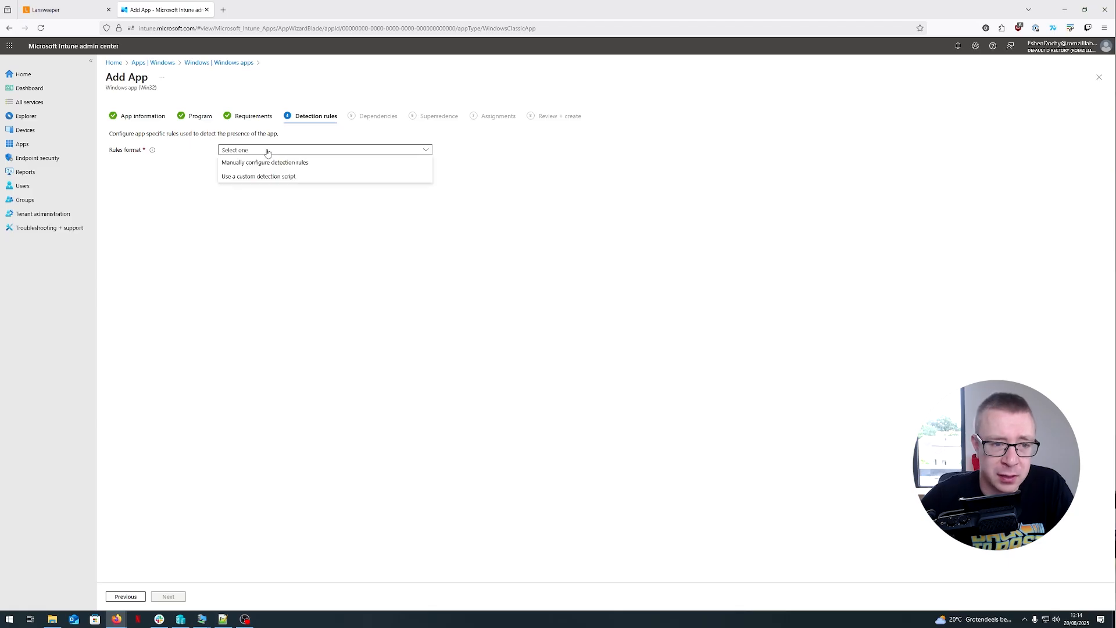
pyautogui.click(266, 163)
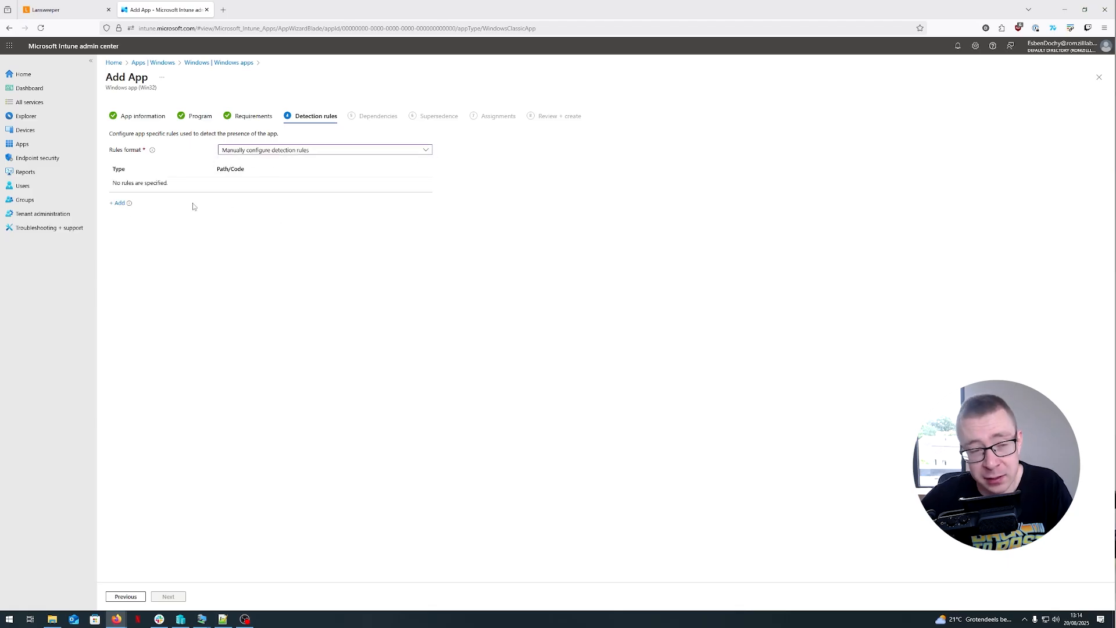
pyautogui.click(115, 207)
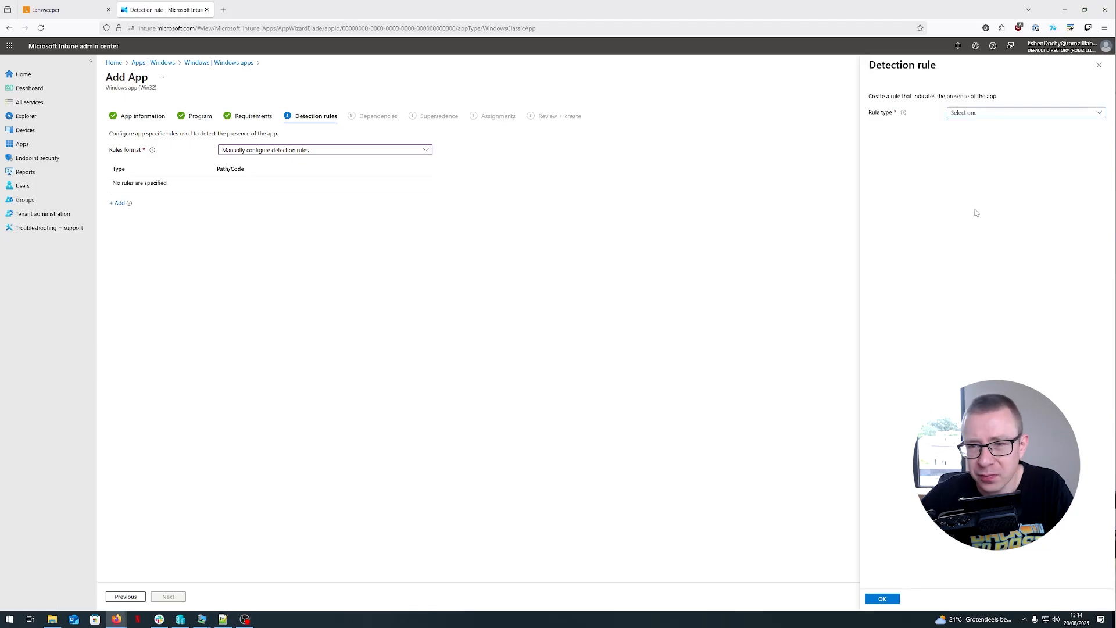
pyautogui.click(987, 114)
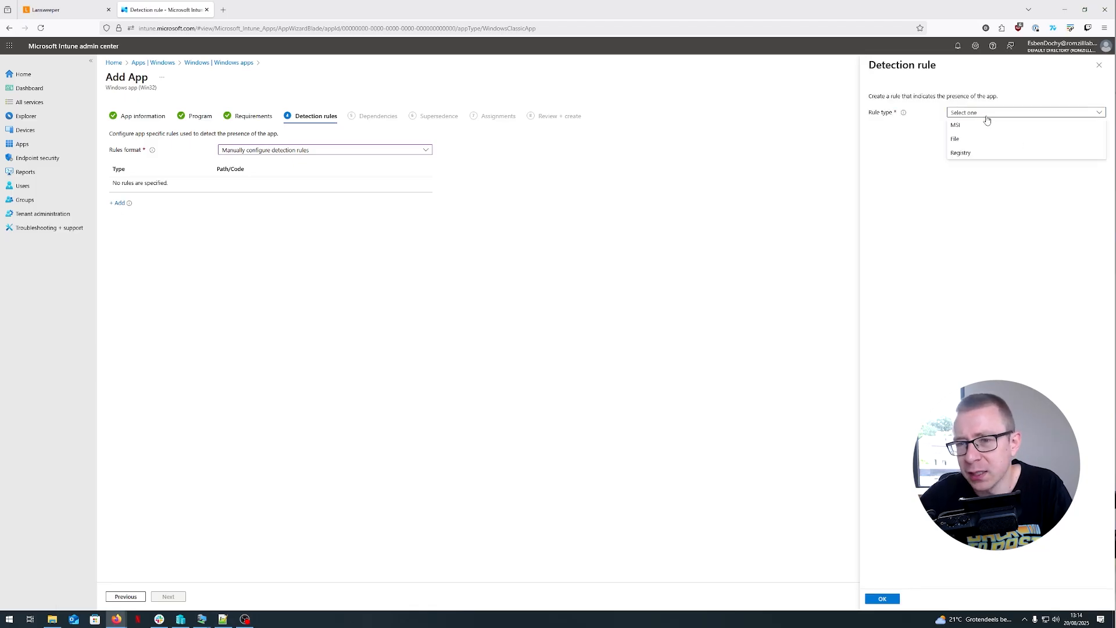
pyautogui.click(955, 140)
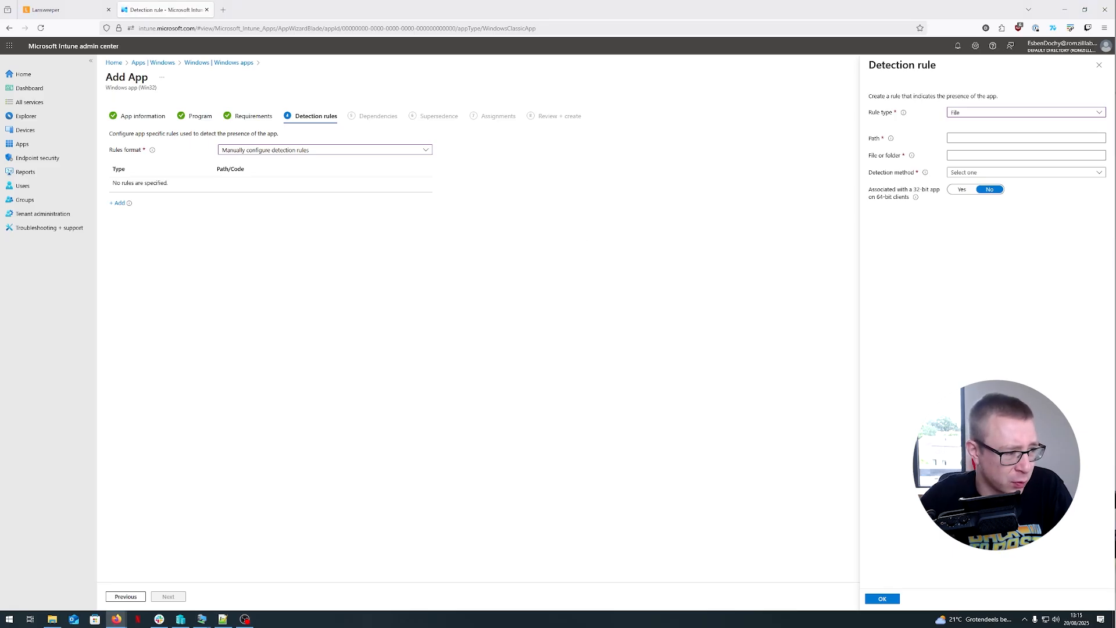
pyautogui.click(965, 138)
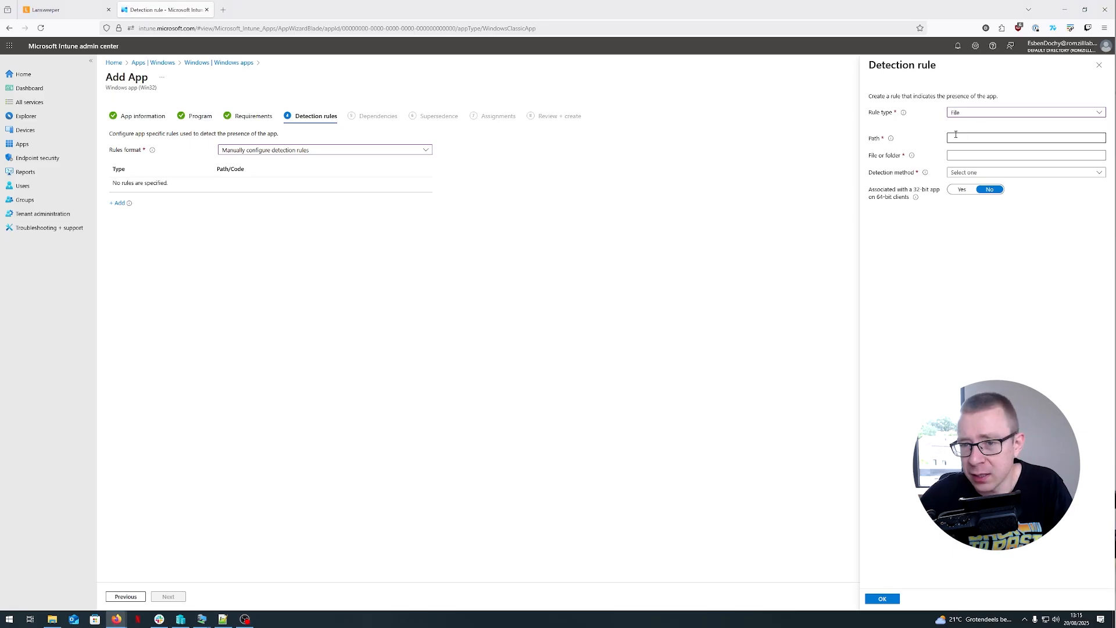
pyautogui.write('C:\\Lansweeper-IT-Agent-Portable')
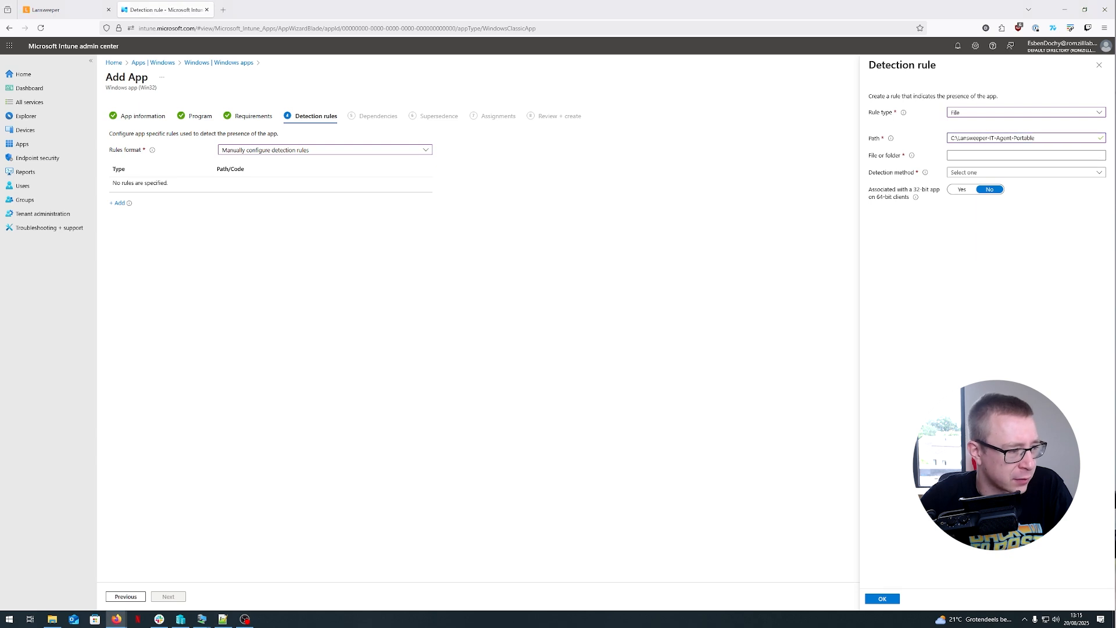
pyautogui.click(953, 157)
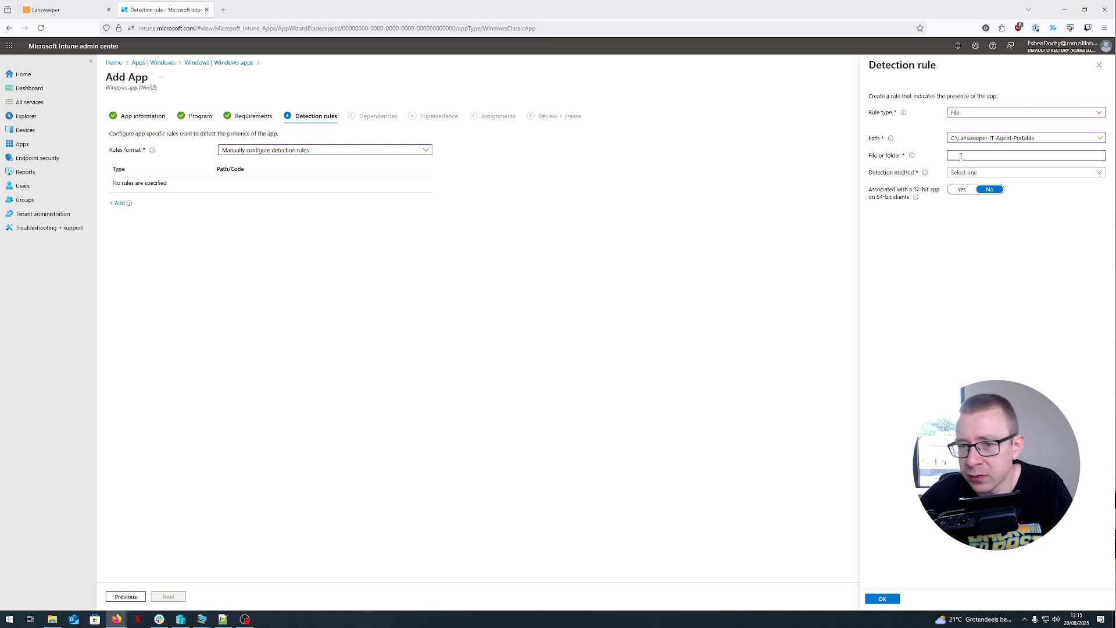
pyautogui.write('Lansweeper.IT.Agent.Portable.exe')
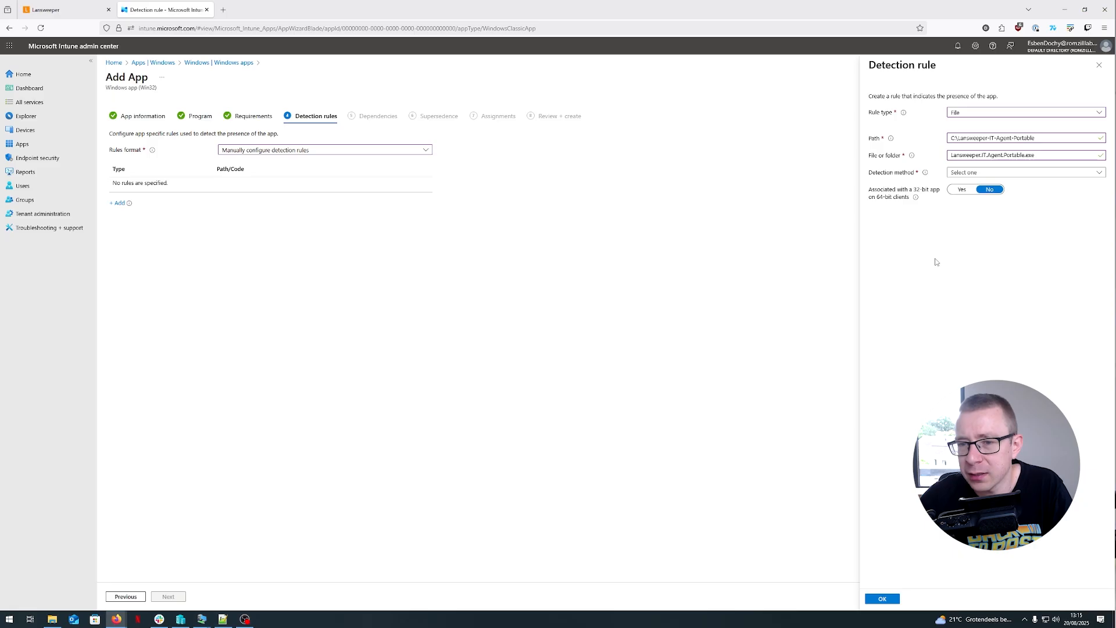
pyautogui.click(953, 174)
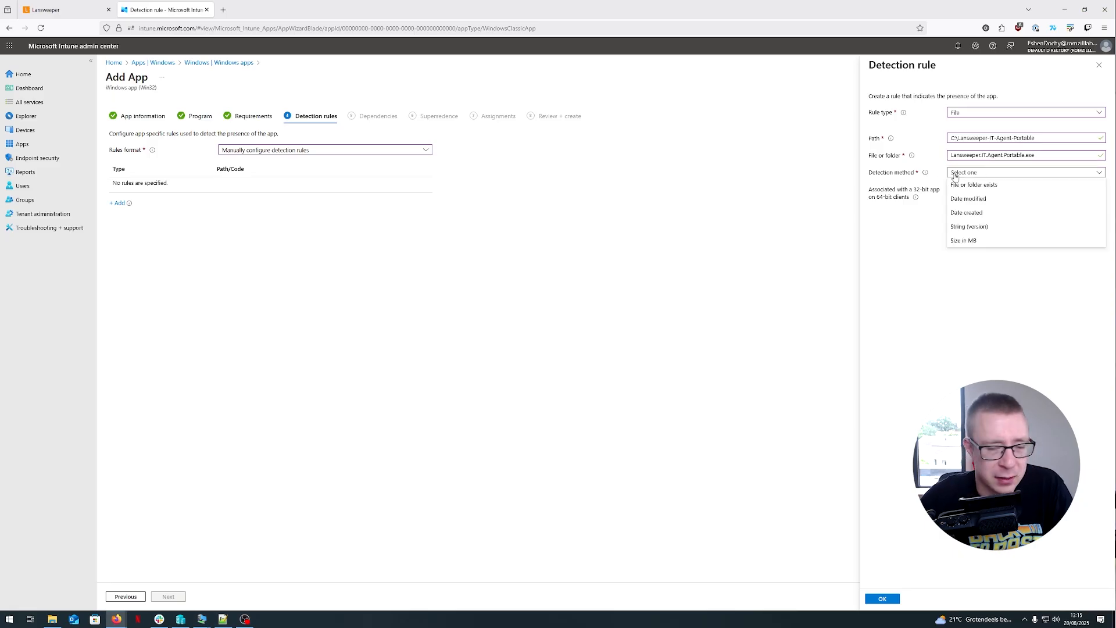
pyautogui.click(989, 185)
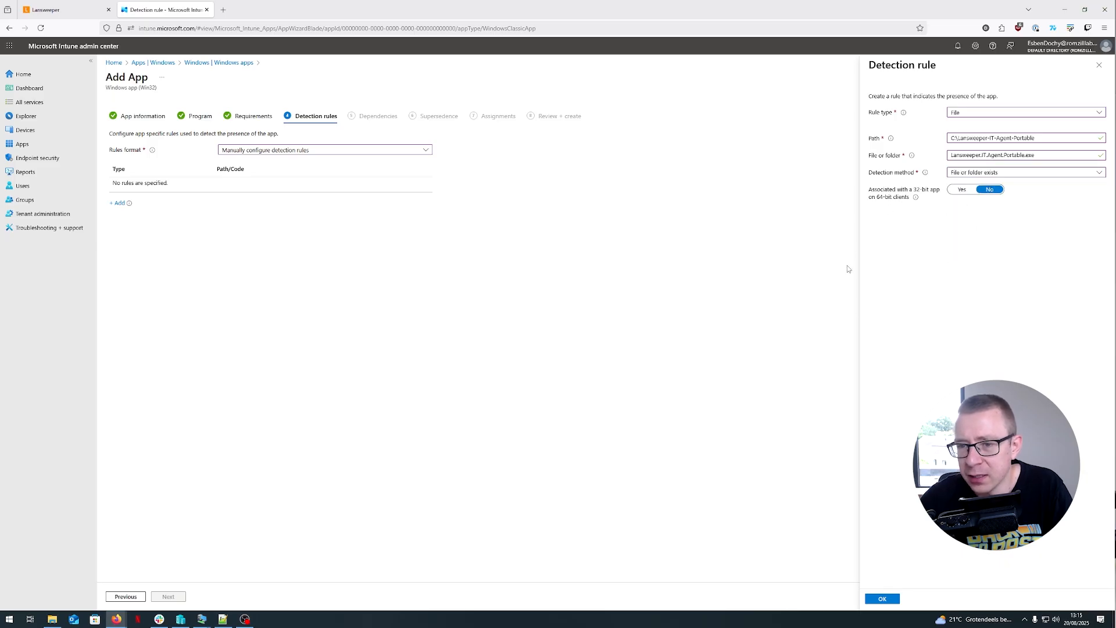
pyautogui.click(881, 599)
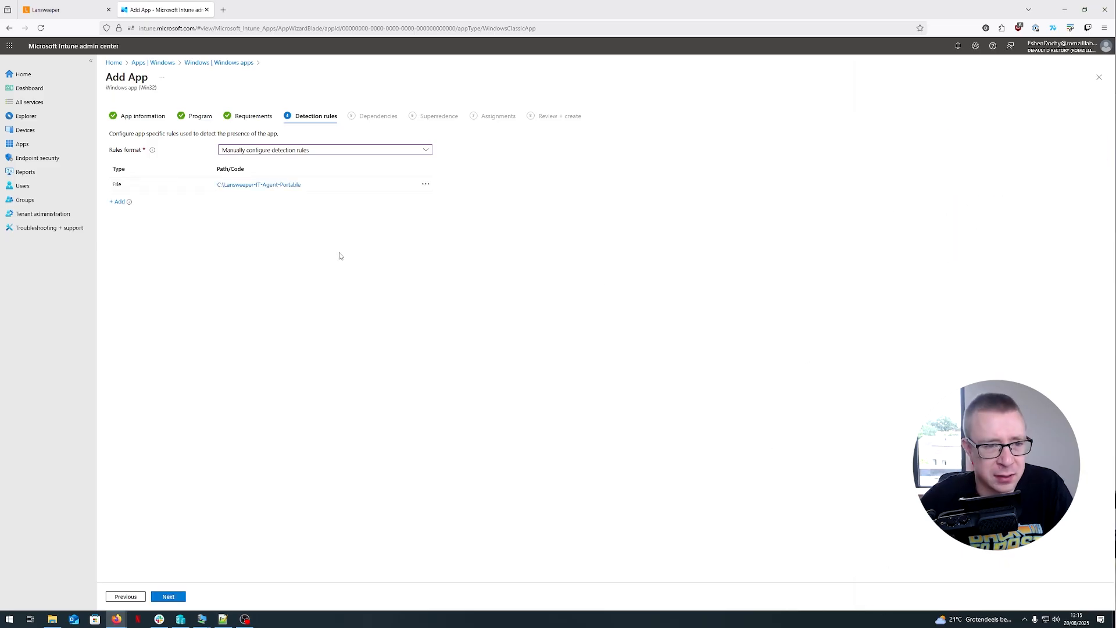
# - Advance past dependencies, supersedence and assignments to the Review + create summary and scroll through it
pyautogui.click(169, 596)
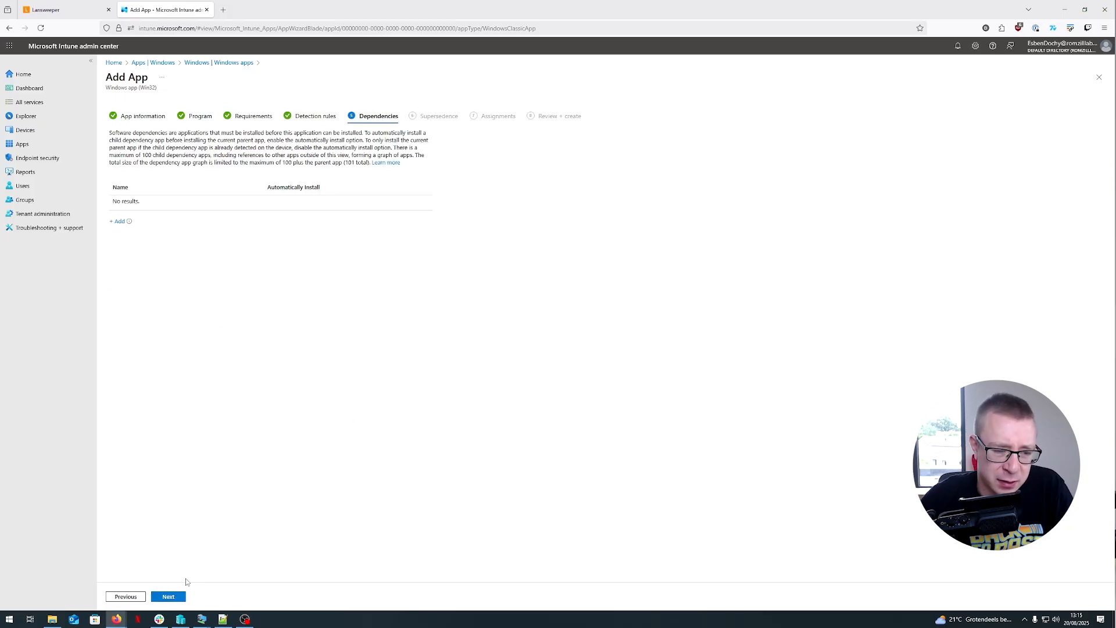
pyautogui.click(170, 596)
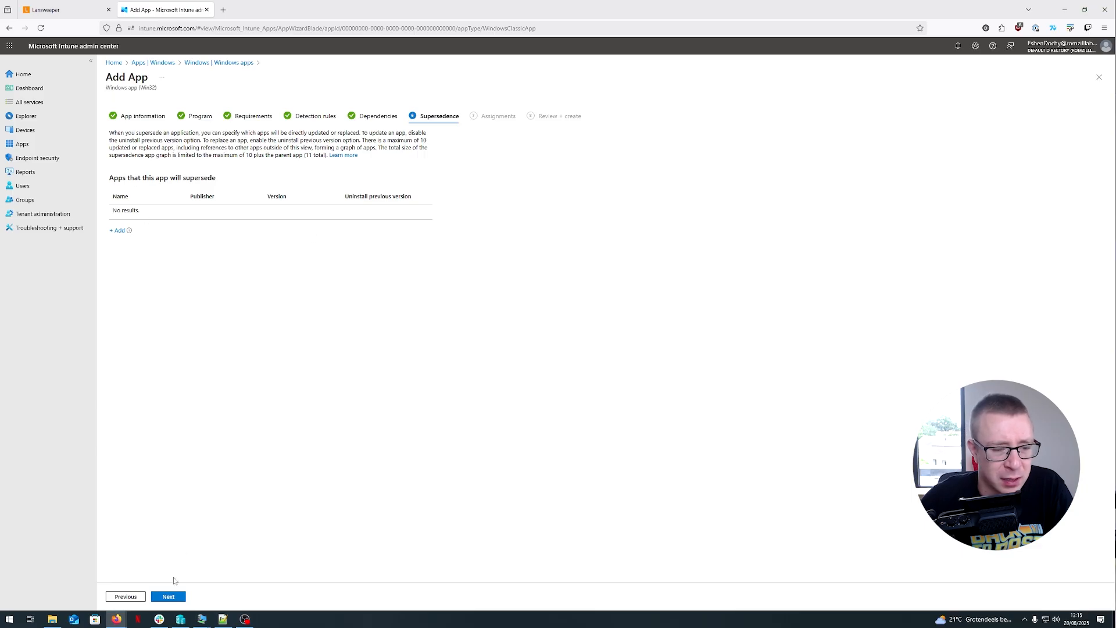
pyautogui.click(168, 598)
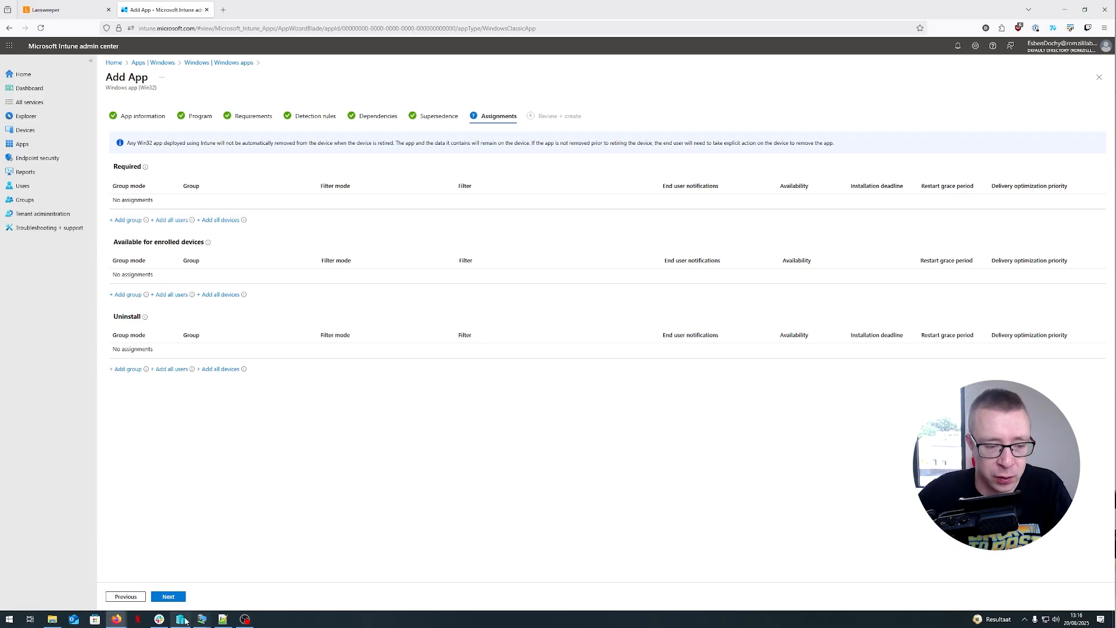
pyautogui.click(168, 596)
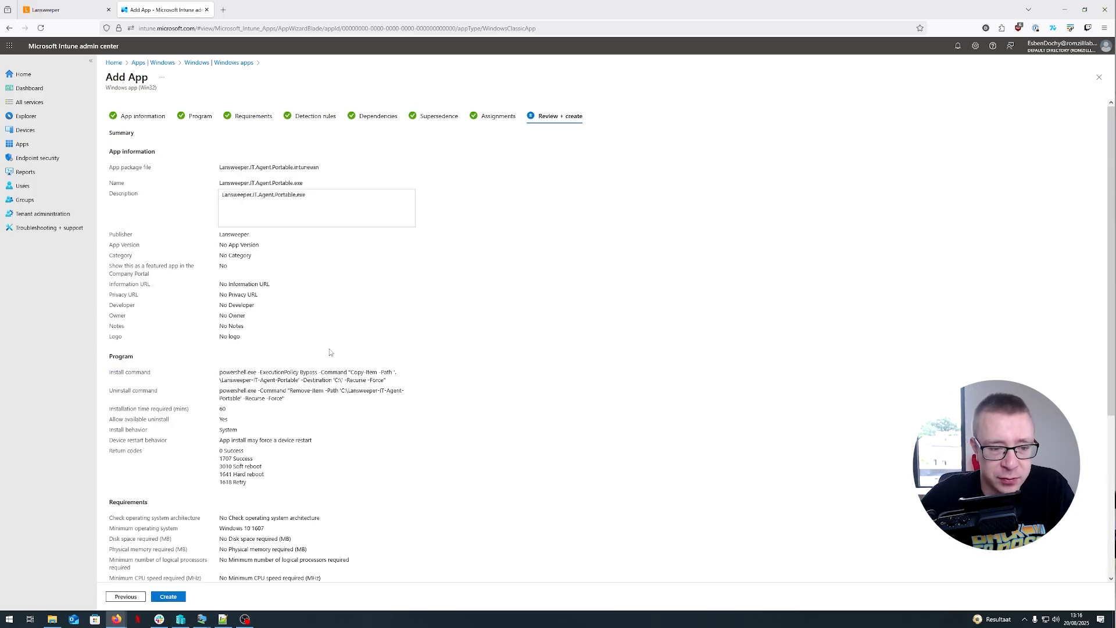
pyautogui.scroll(-5, 331, 352)
pyautogui.scroll(5, 342, 459)
pyautogui.scroll(-4, 619, 279)
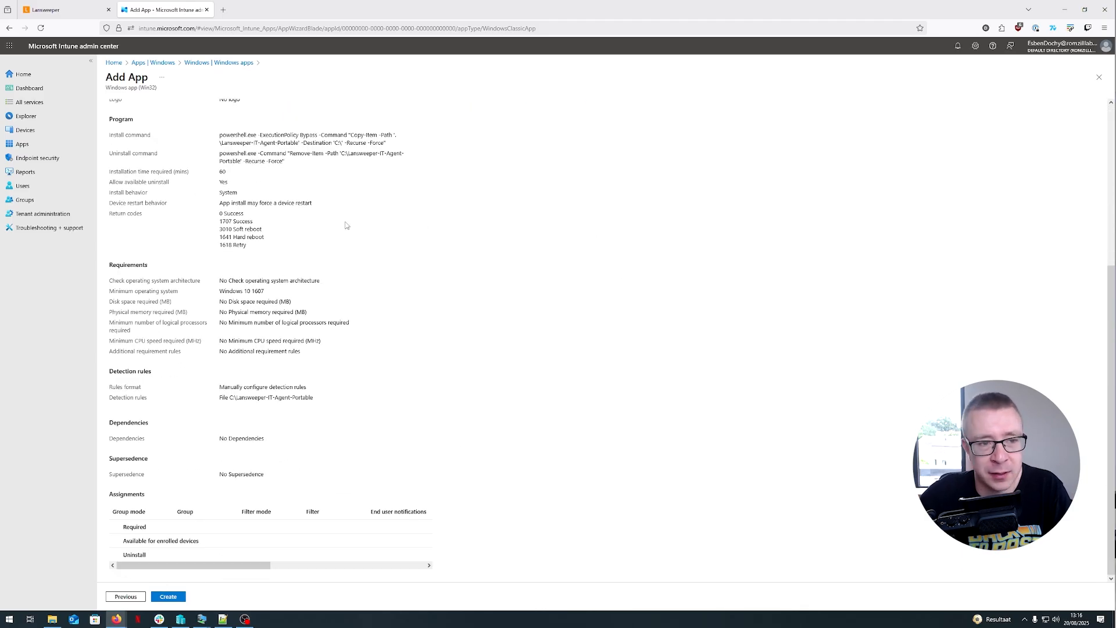
# - Close the Add App wizard, discarding the unsaved changes
pyautogui.click(1098, 77)
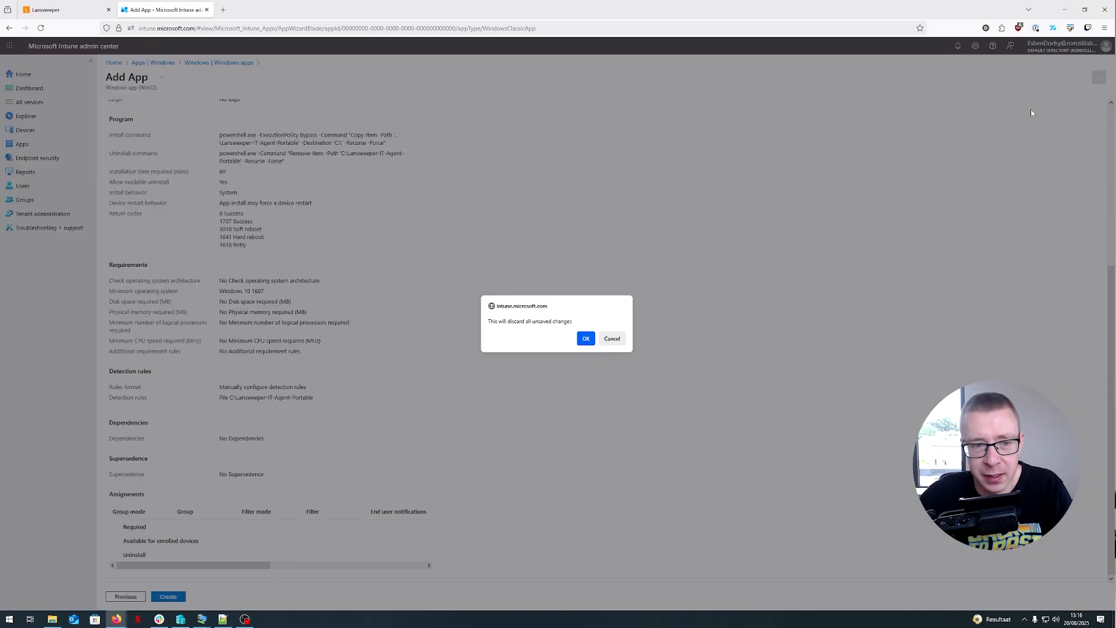
pyautogui.click(586, 339)
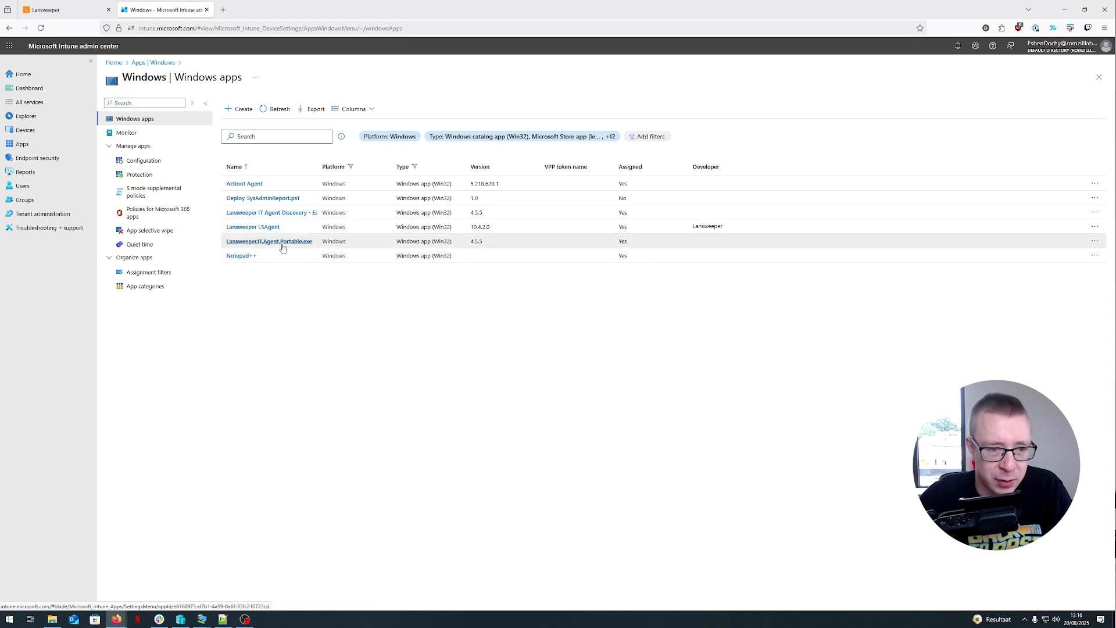
# - Open the existing Lansweeper.IT.Agent.Portable.exe app and view its device install status
pyautogui.click(280, 242)
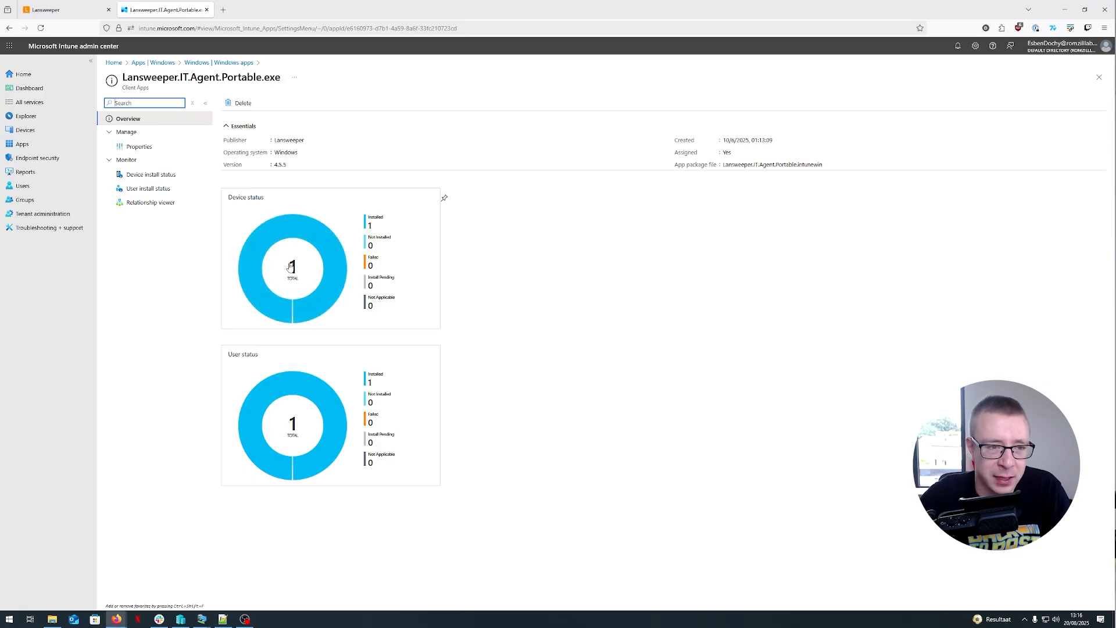
pyautogui.click(324, 251)
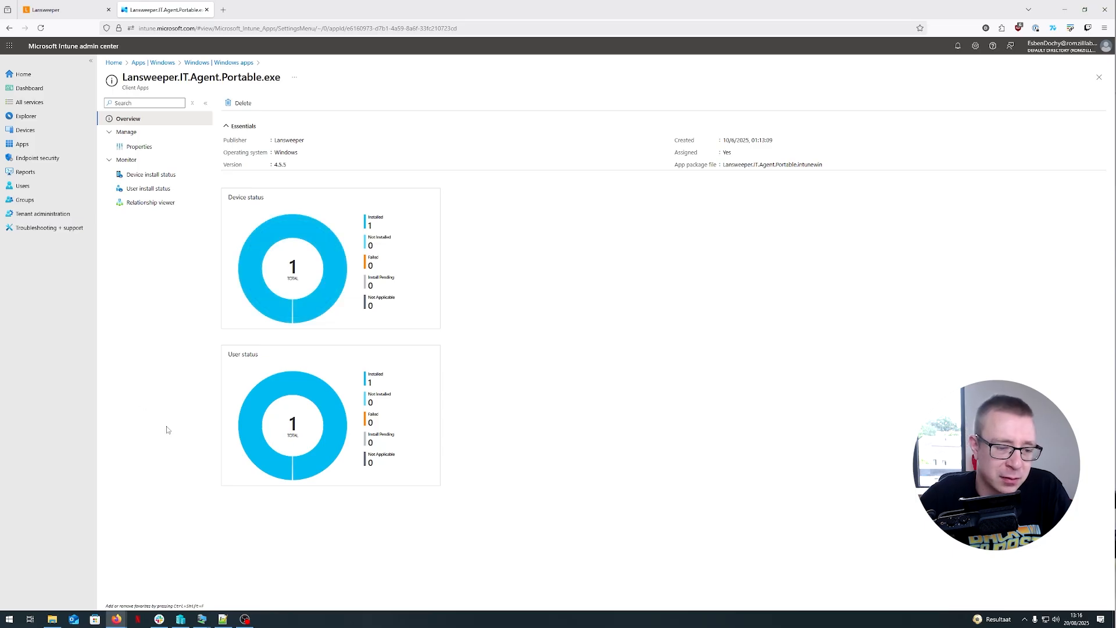
pyautogui.click(158, 177)
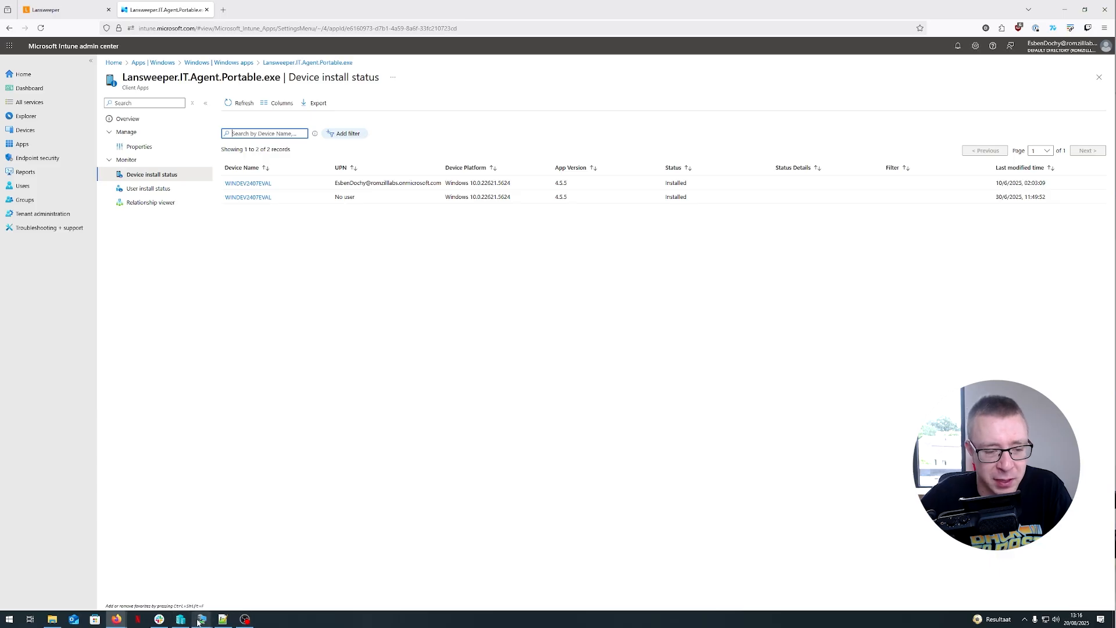
# - On the test VM, browse to the C:\Lansweeper-IT-Agent-Portable folder to check the installed files
pyautogui.moveTo(199, 620)
pyautogui.click(163, 573)
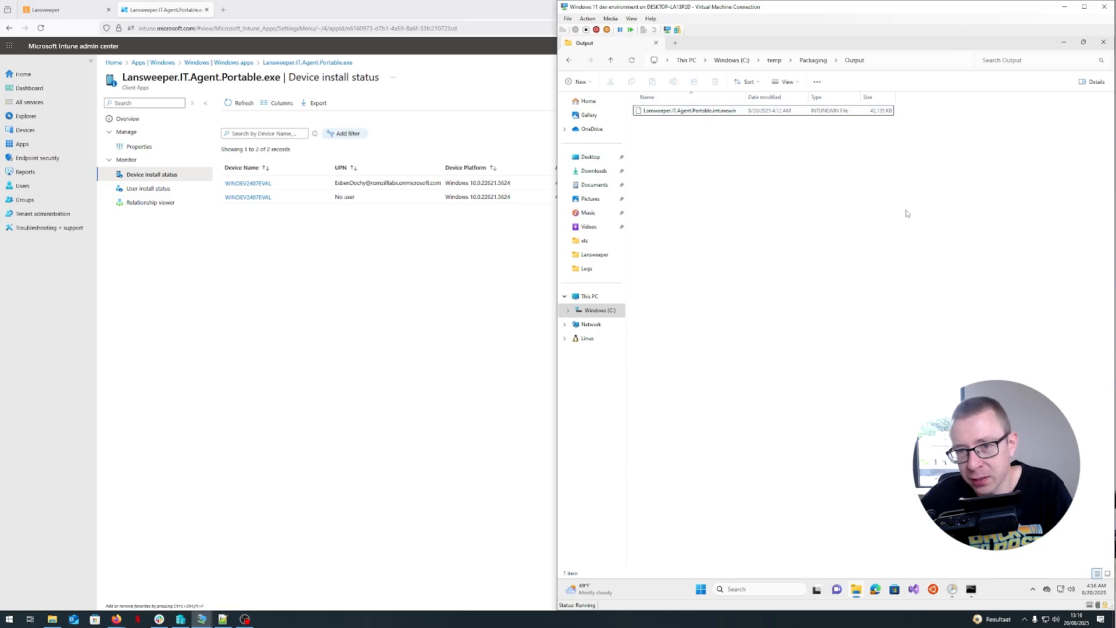
pyautogui.click(599, 310)
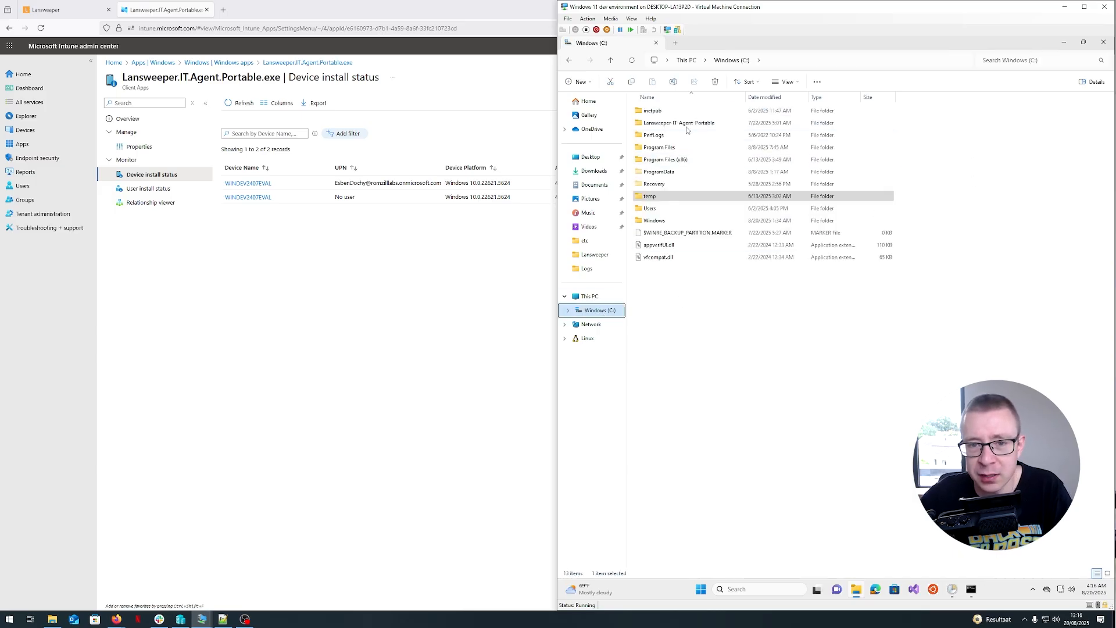
pyautogui.doubleClick(681, 124)
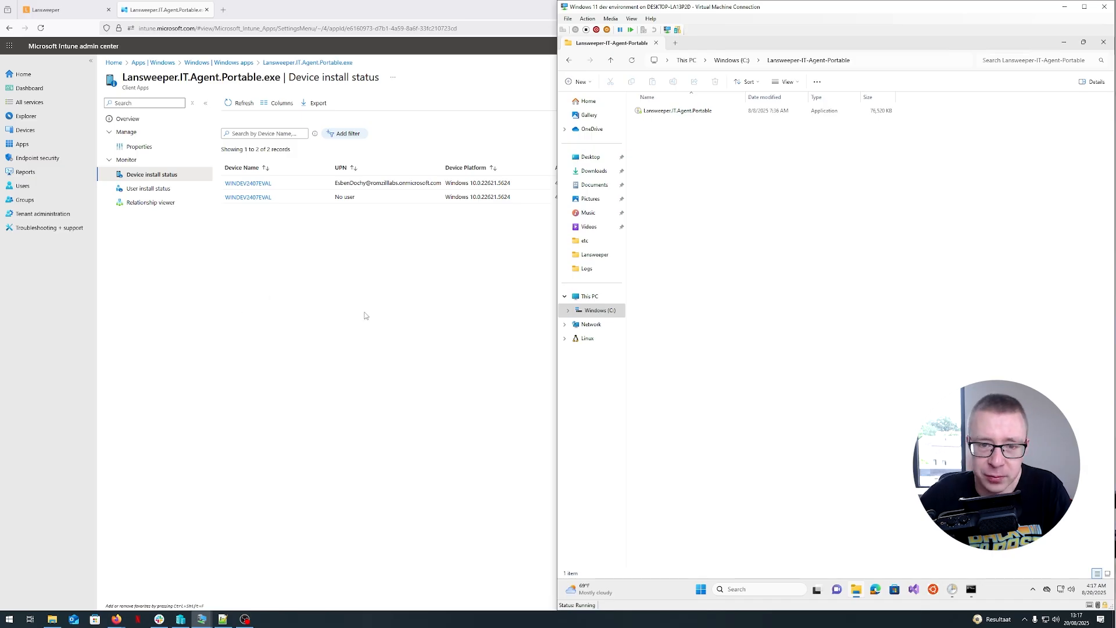
pyautogui.click(230, 301)
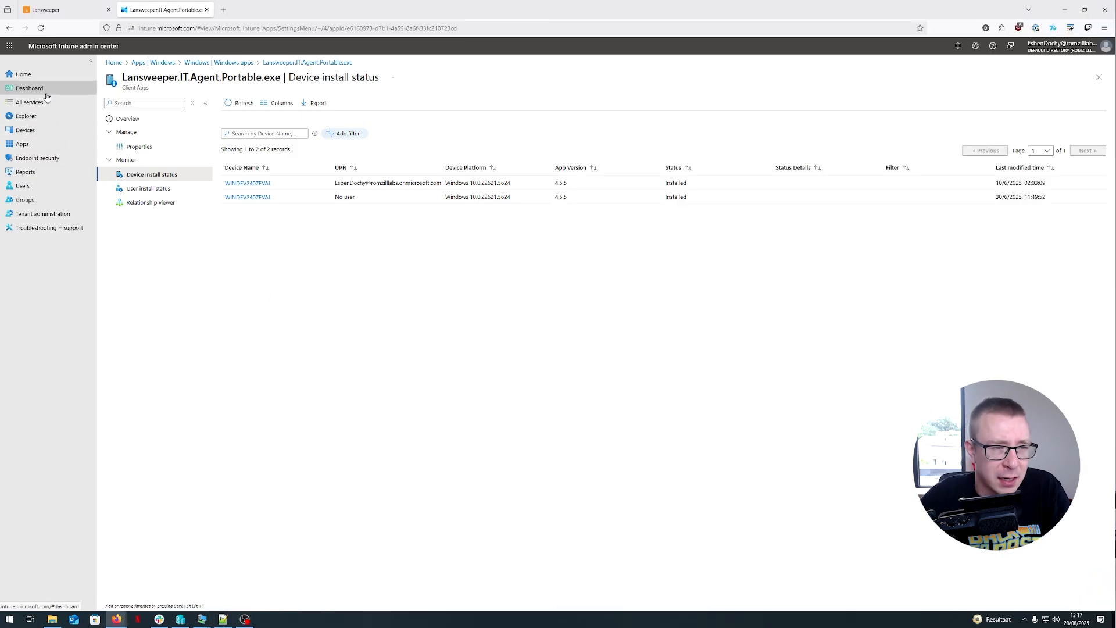
# - Add a Windows 10 and later platform script named Scheduled task IT agent portable test and continue to script settings
pyautogui.click(48, 135)
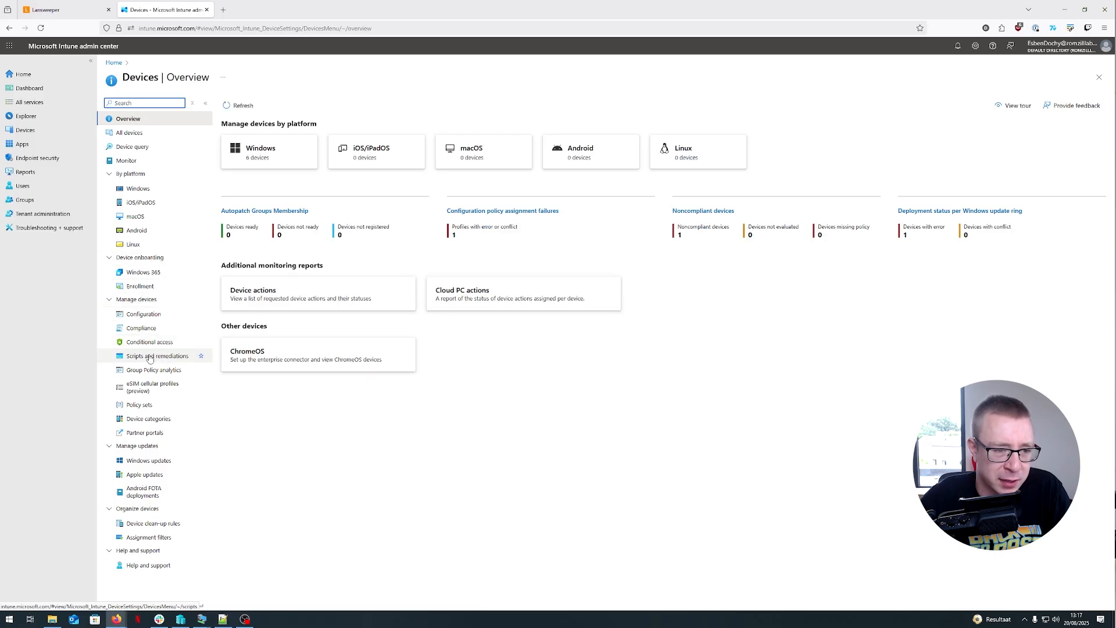
pyautogui.click(150, 357)
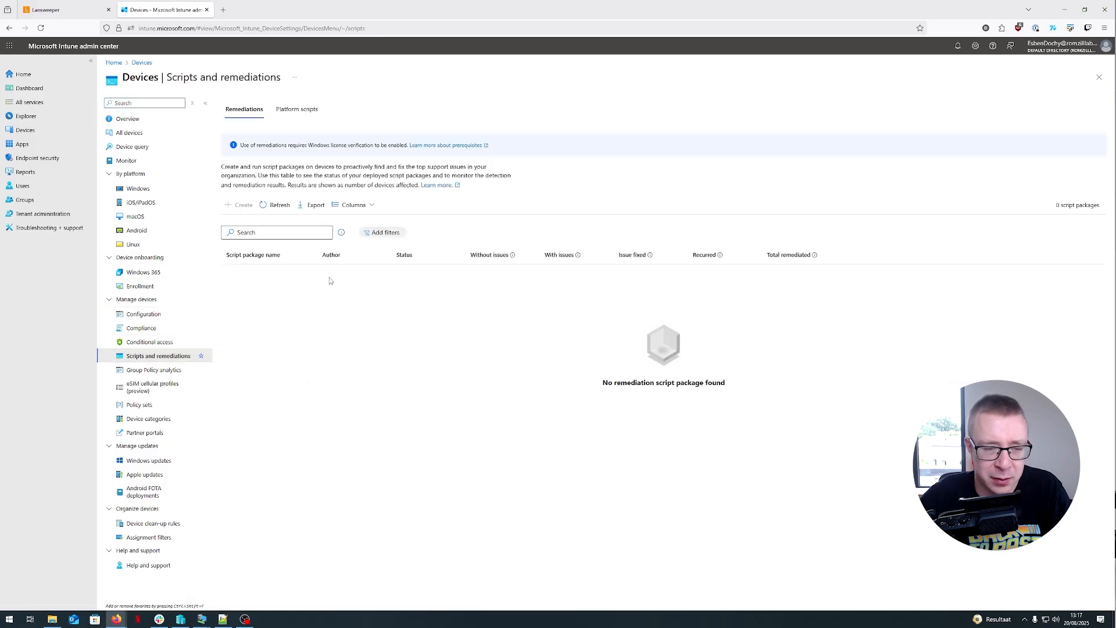
pyautogui.click(301, 109)
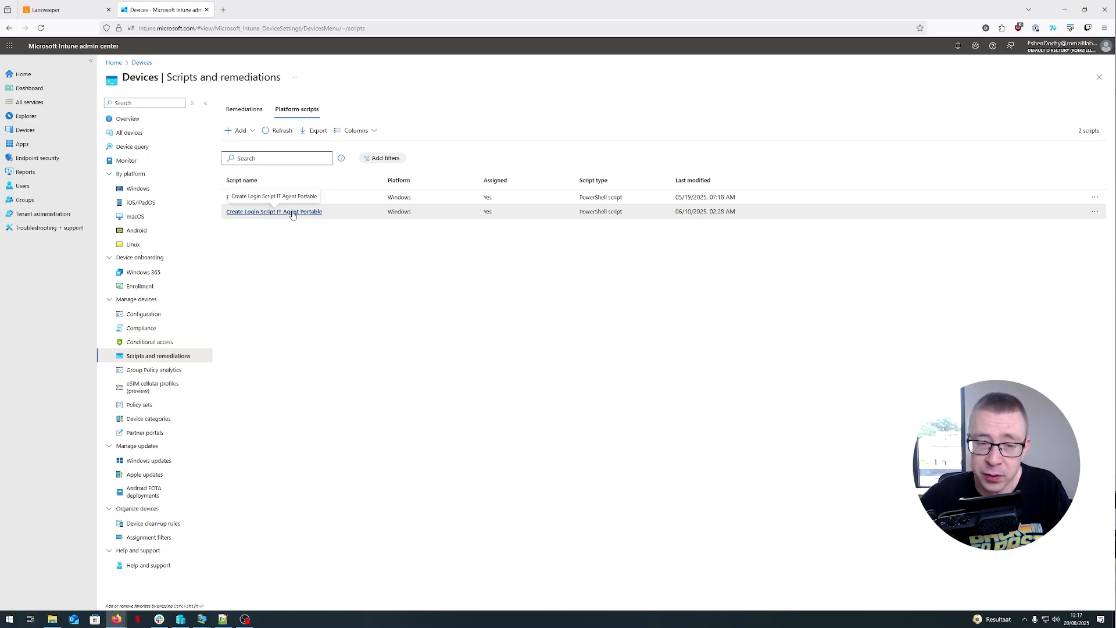
pyautogui.click(240, 130)
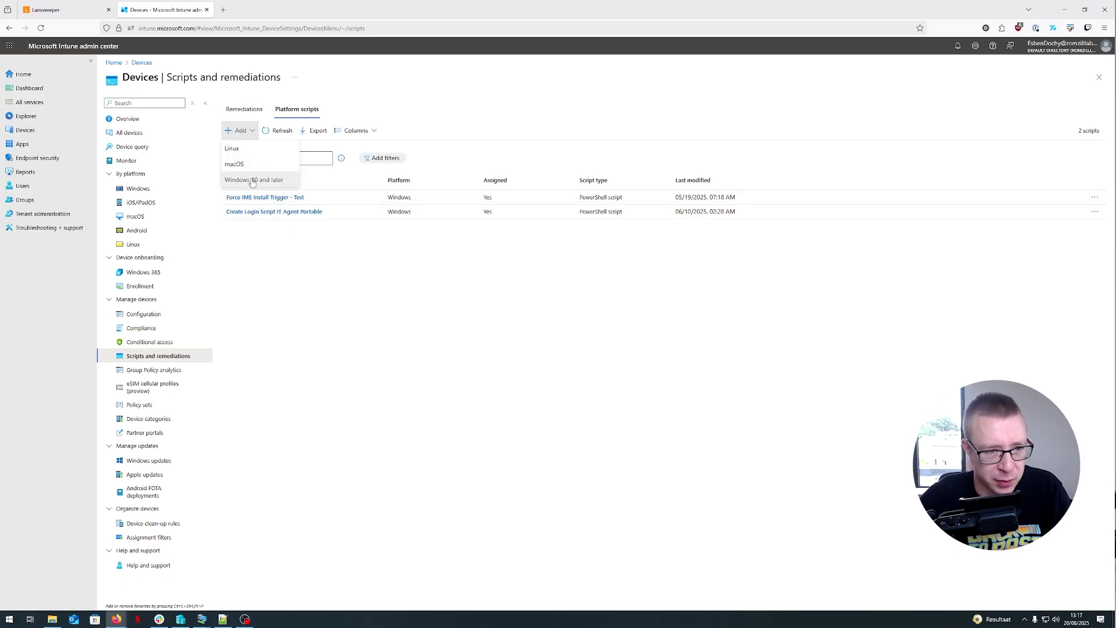
pyautogui.click(252, 180)
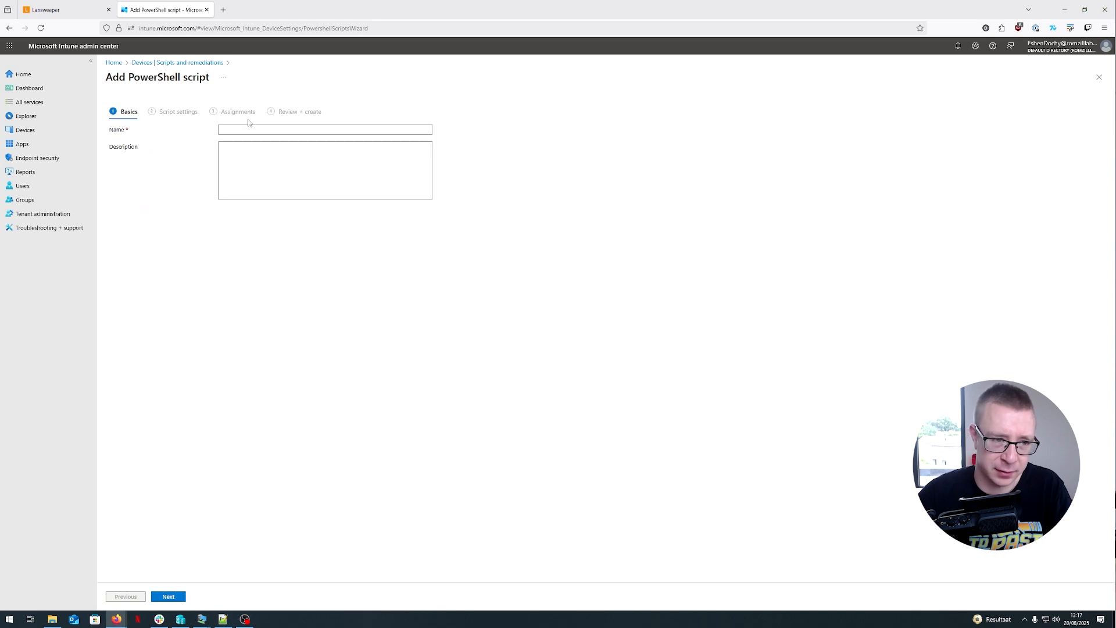
pyautogui.click(239, 130)
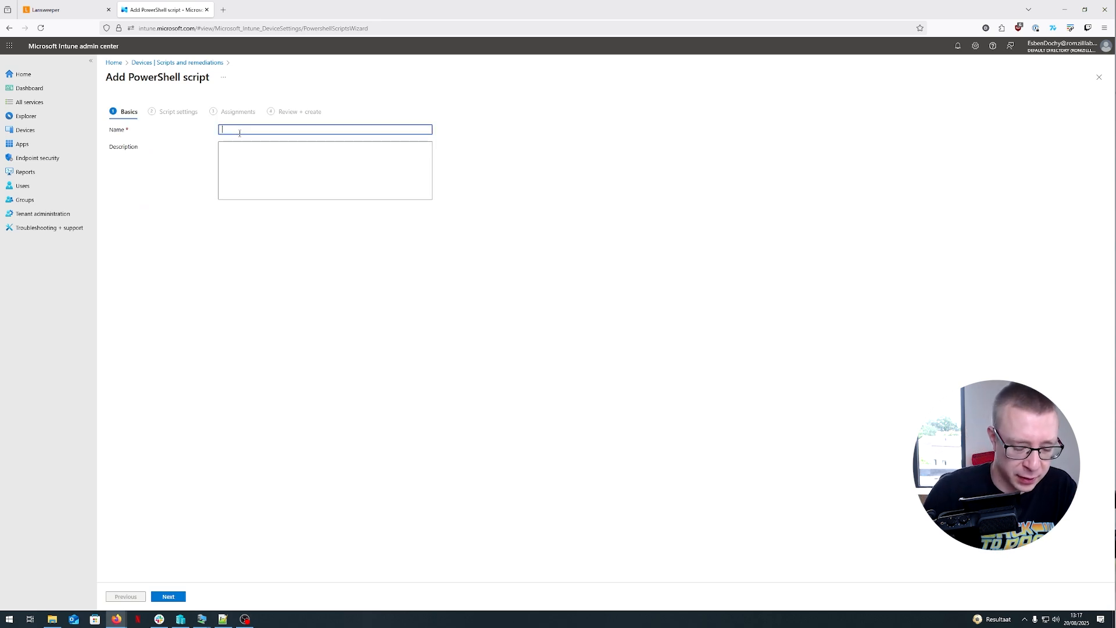
pyautogui.write('Scheduled tas')
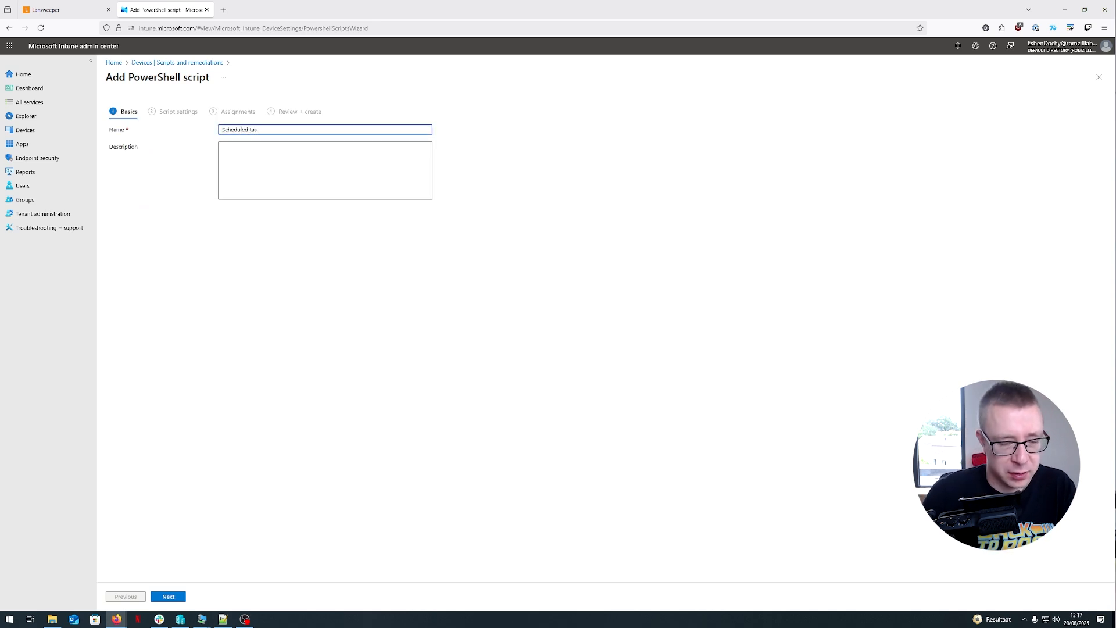
pyautogui.write('k IT a')
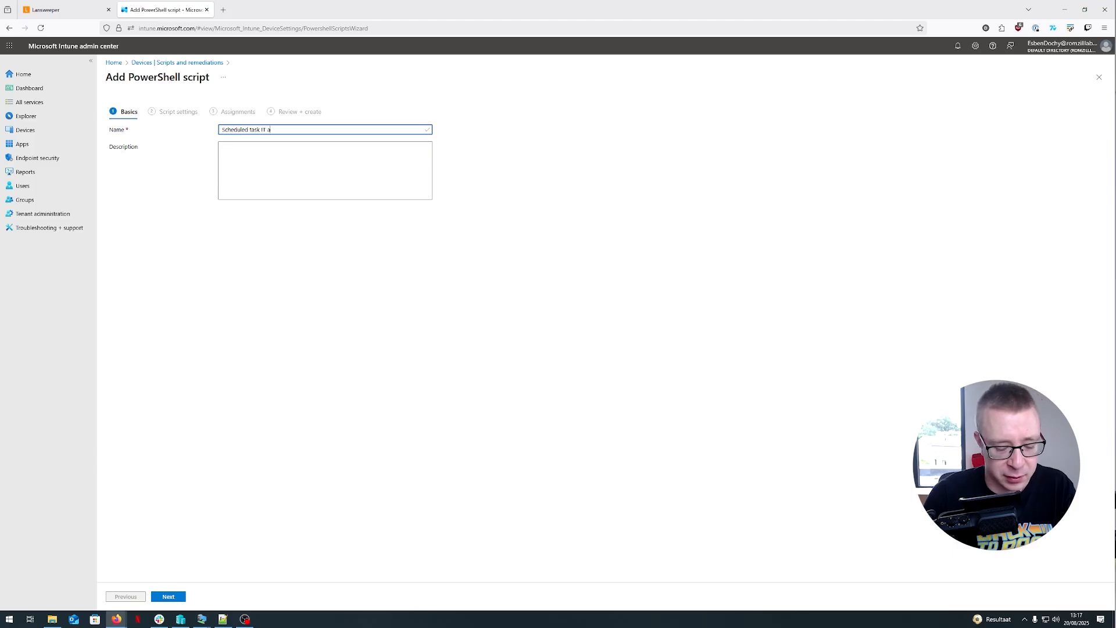
pyautogui.write('gent portable test')
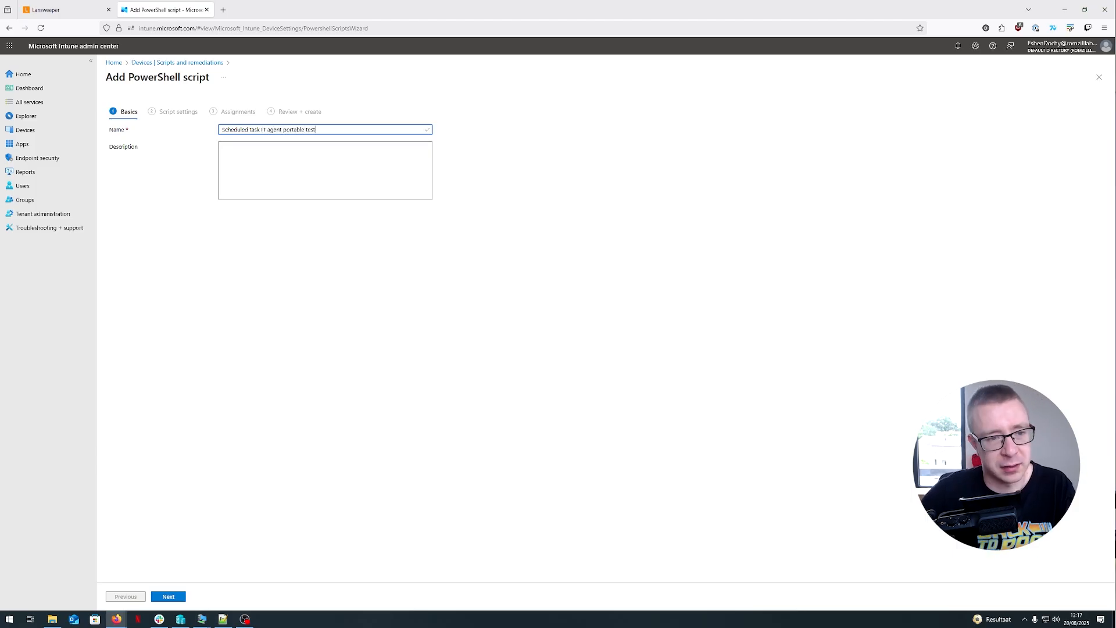
pyautogui.click(240, 156)
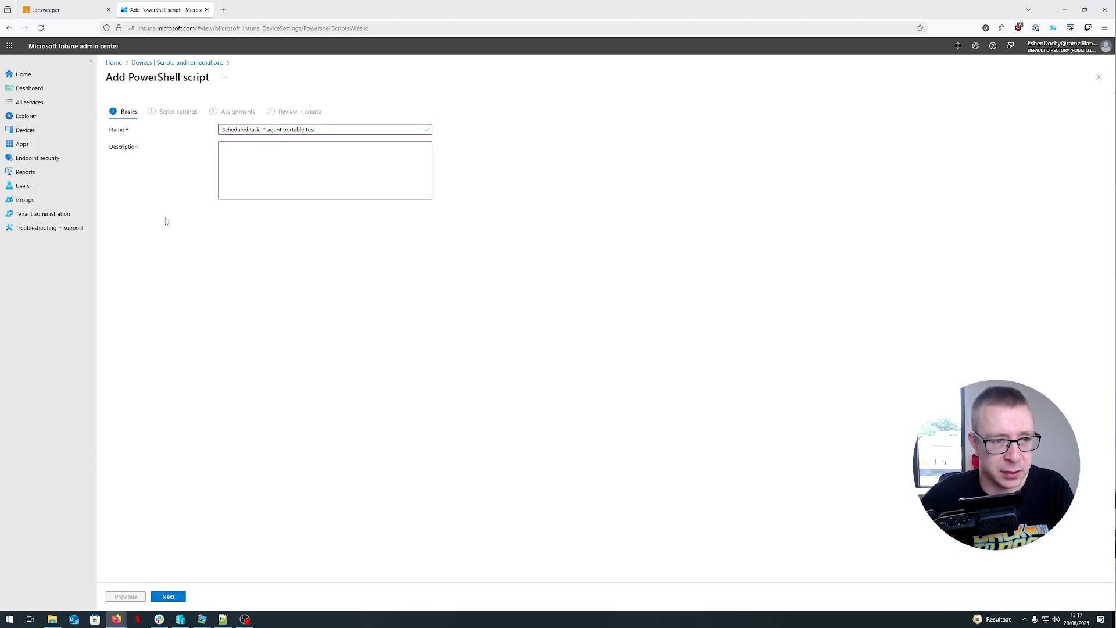
pyautogui.click(169, 599)
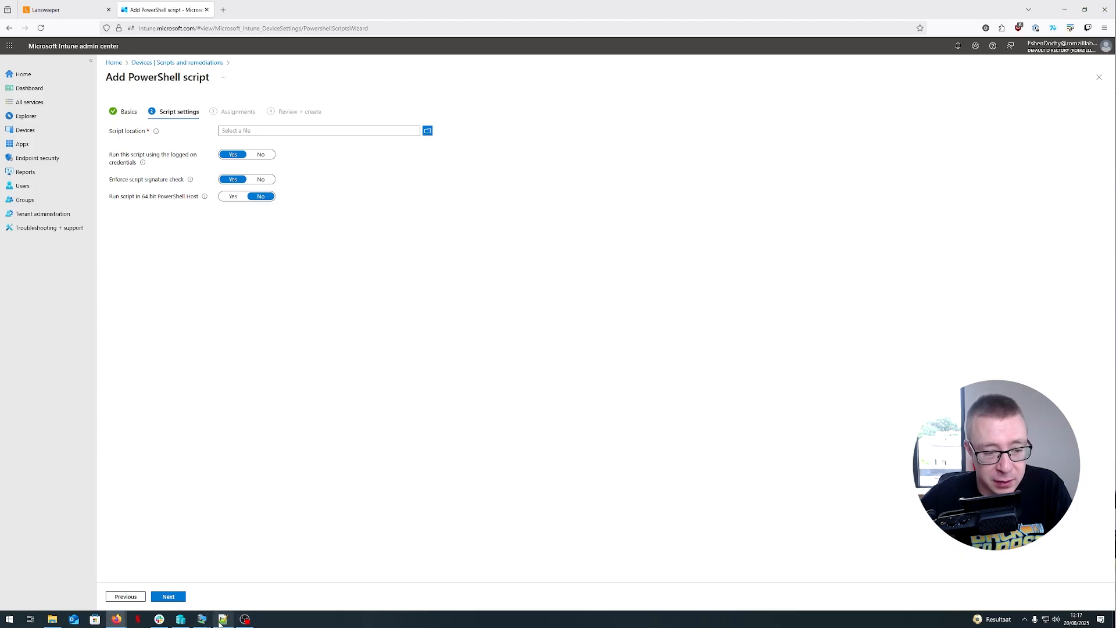
# - Open the IT Agent Portable login script template and select the key placeholder in the Start-Process line
pyautogui.moveTo(220, 622)
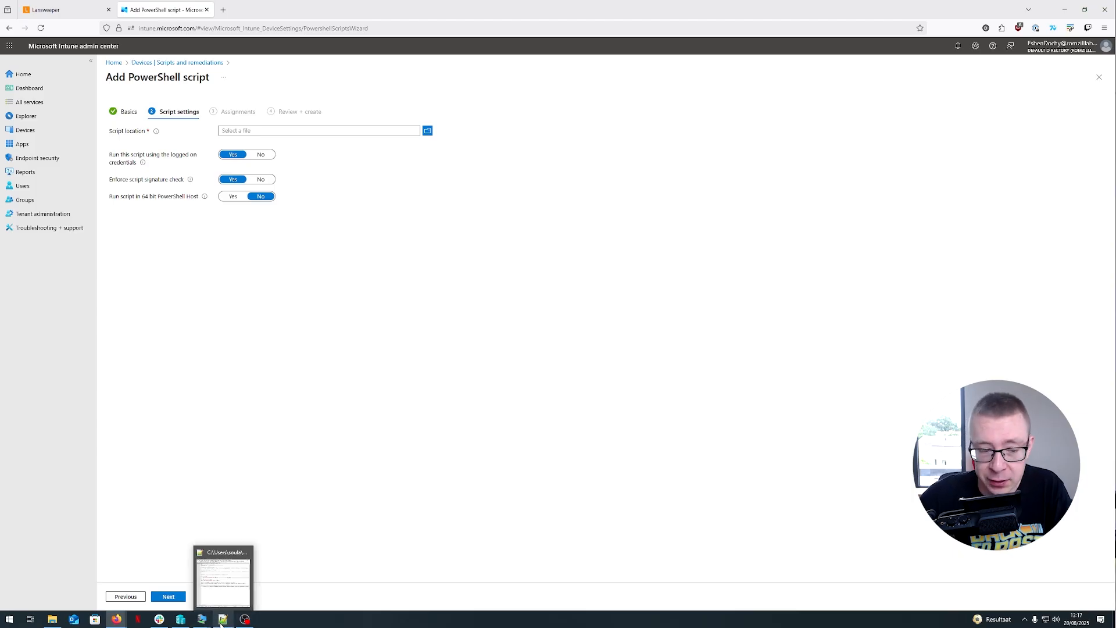
pyautogui.click(226, 623)
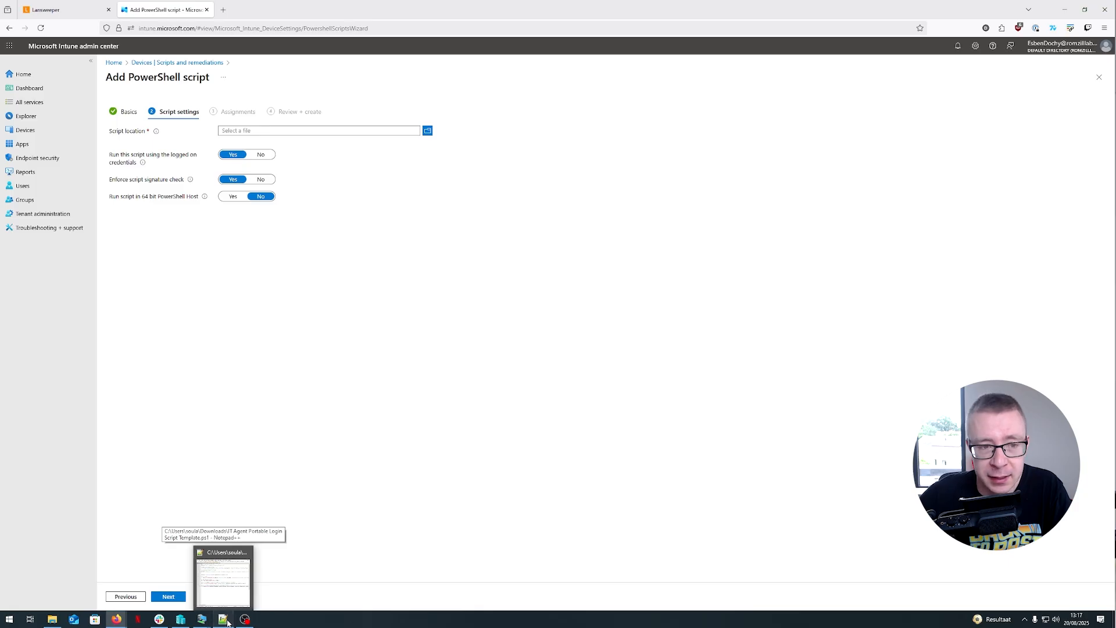
pyautogui.click(645, 143)
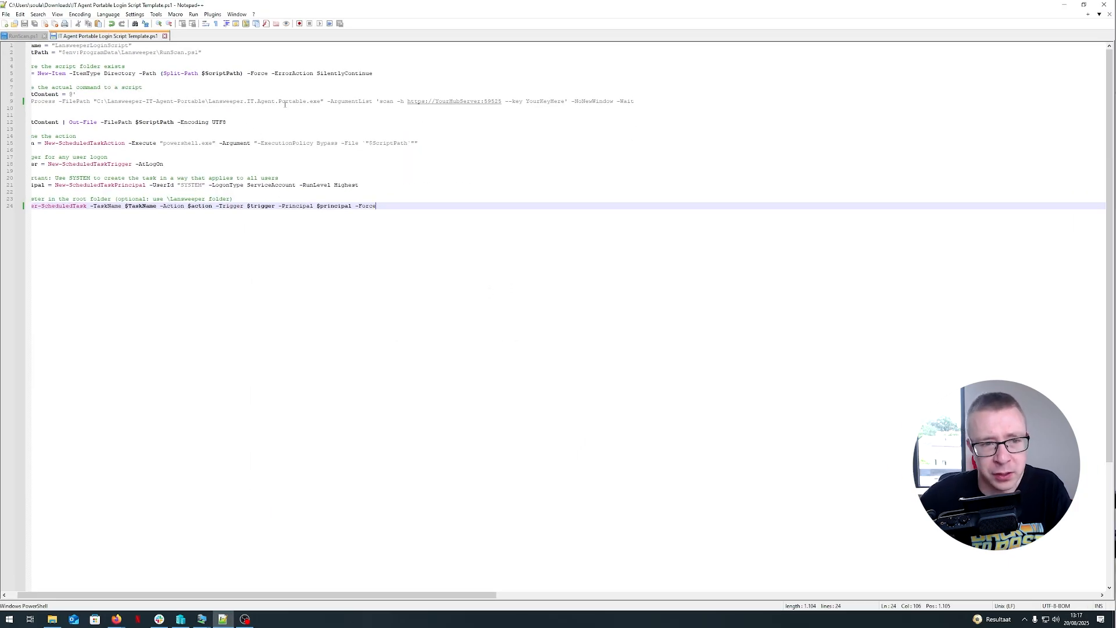
pyautogui.click(502, 103)
pyautogui.press('Left')
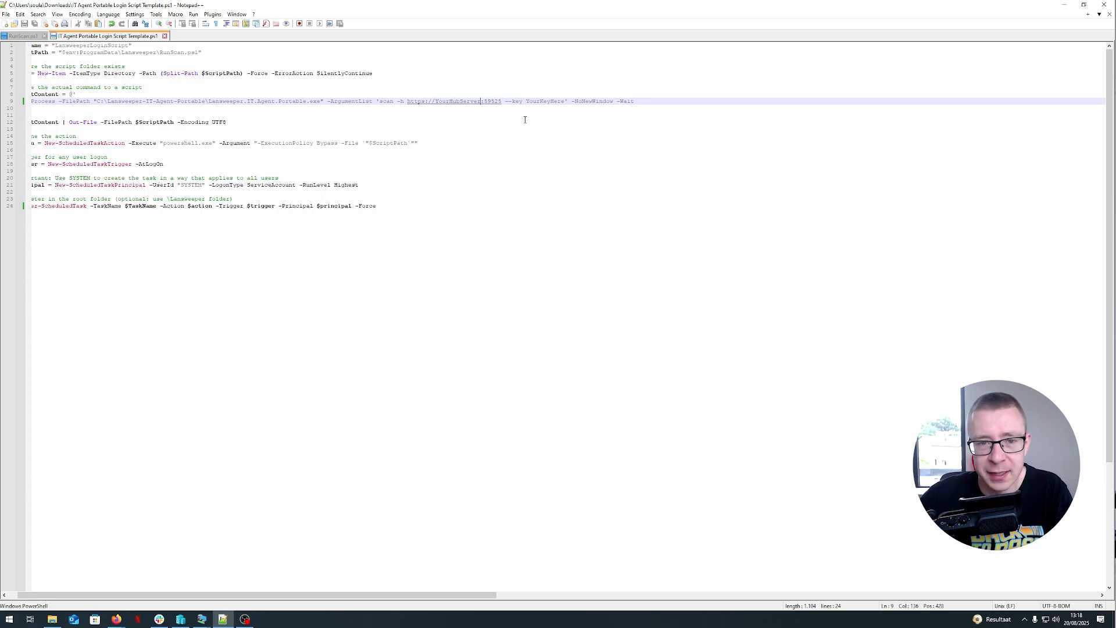
pyautogui.doubleClick(543, 102)
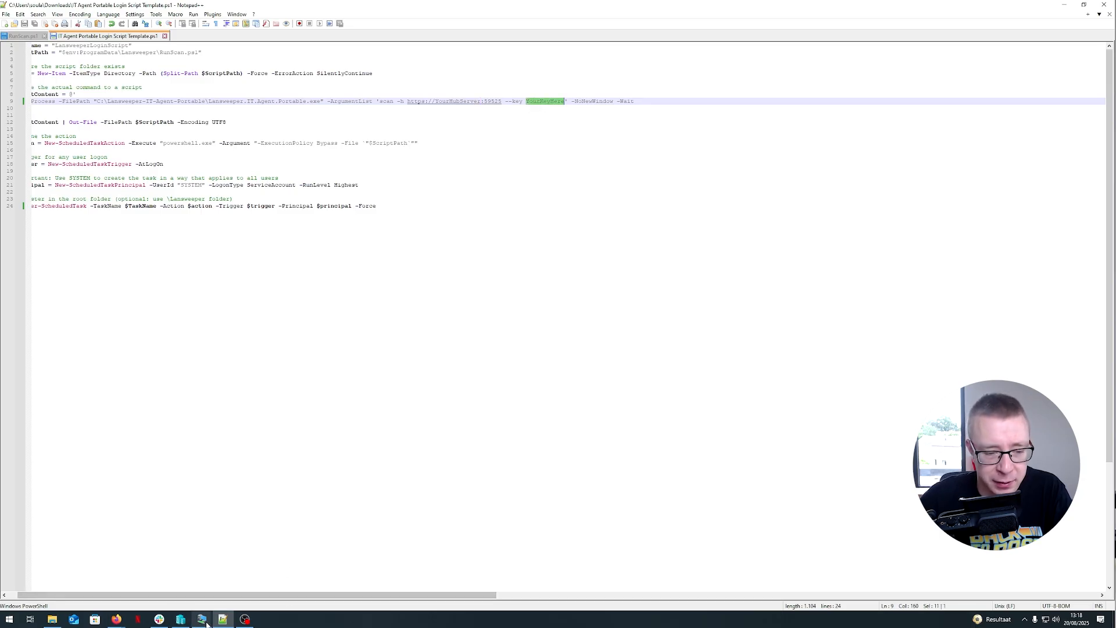
# - Switch to the server VM and view the IT Agent Portable code in the Lansweeper data transfer settings
pyautogui.moveTo(202, 619)
pyautogui.moveTo(194, 593)
pyautogui.click(227, 581)
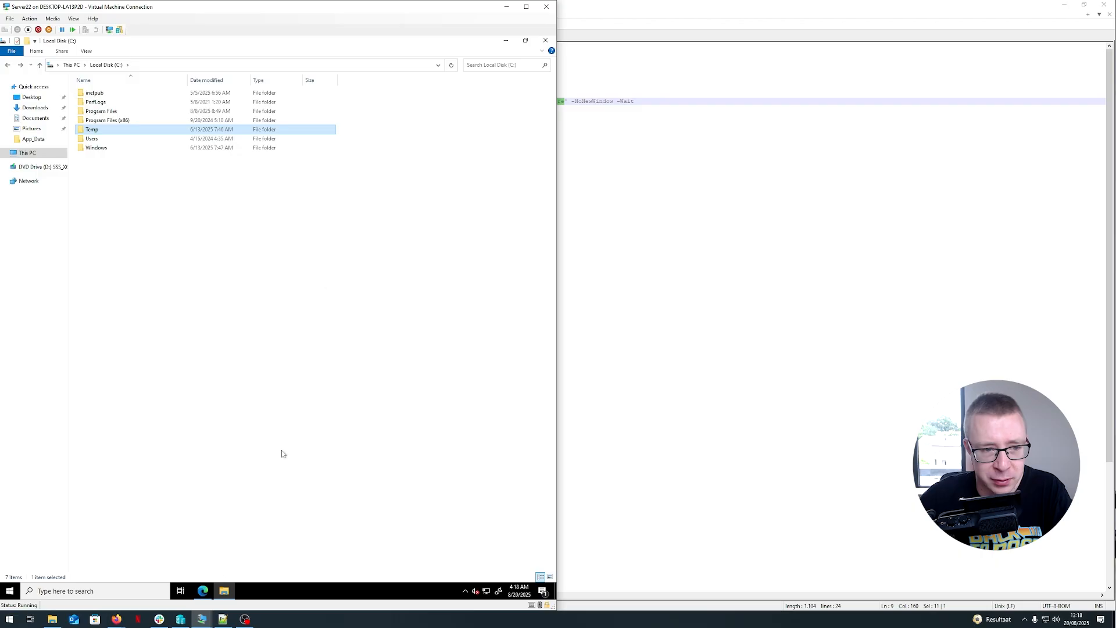
pyautogui.click(203, 591)
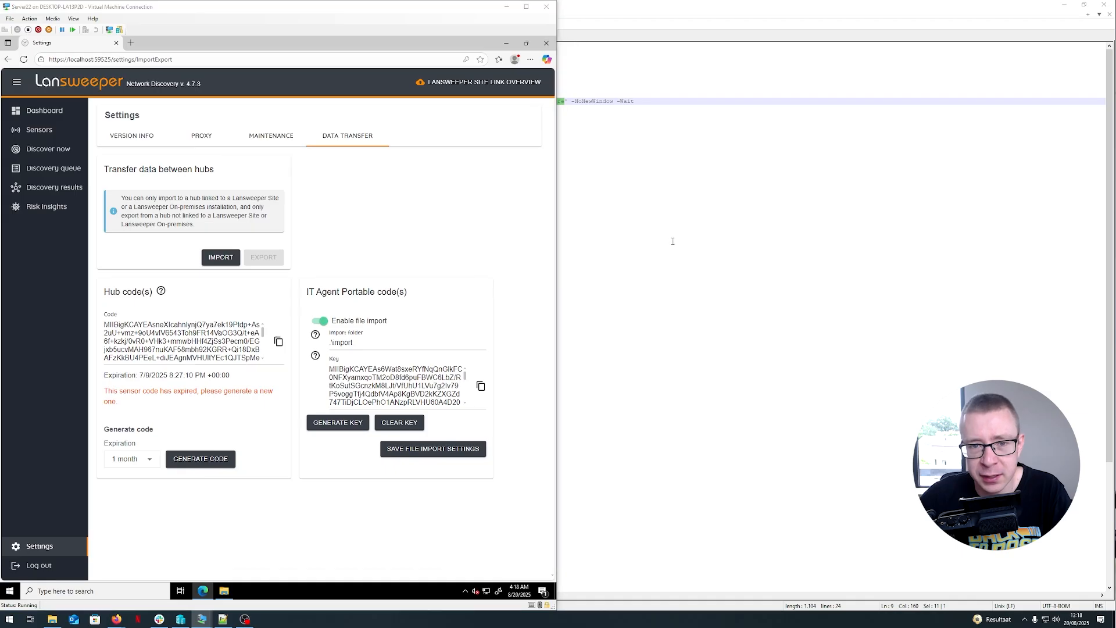
# - Return to the login script template and examine its task name, script path and scheduled task definitions
pyautogui.click(561, 206)
pyautogui.click(547, 101)
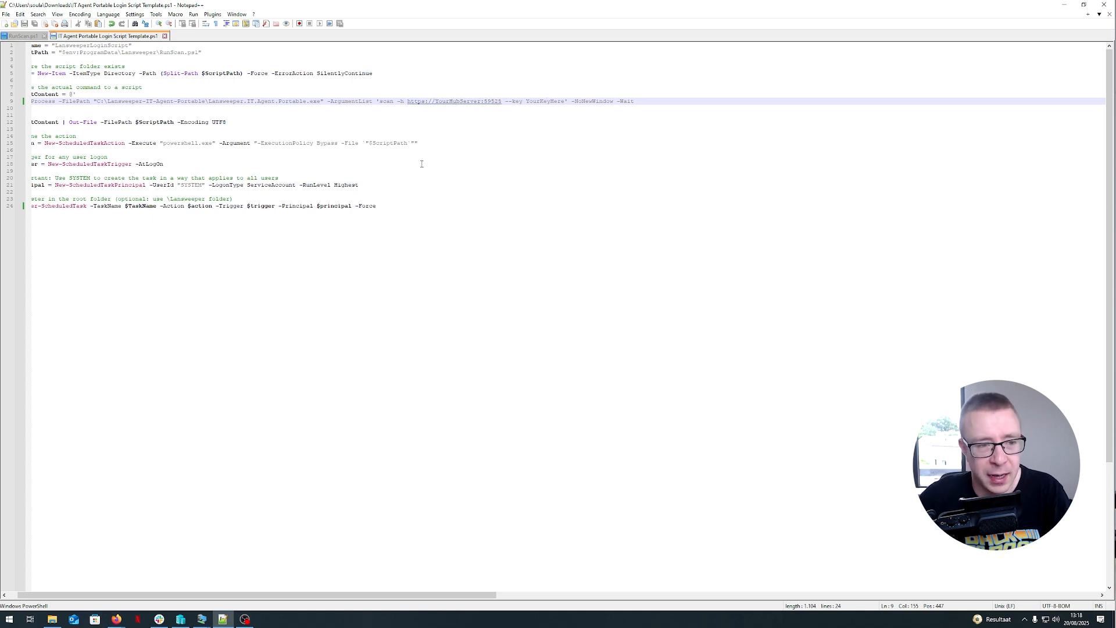
pyautogui.click(162, 161)
pyautogui.click(397, 192)
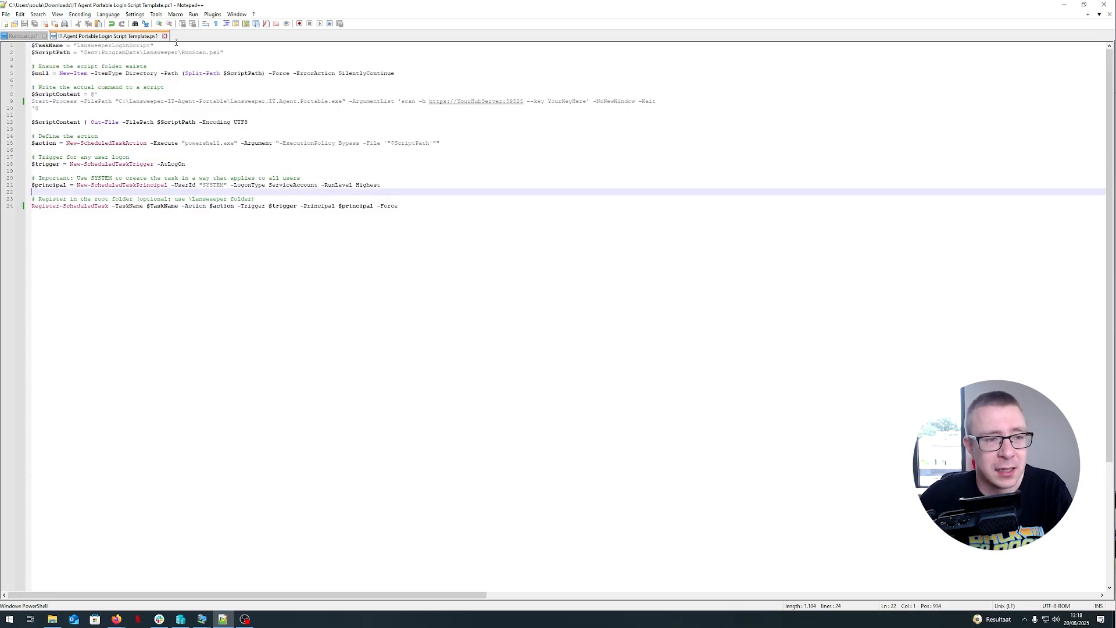
pyautogui.click(106, 52)
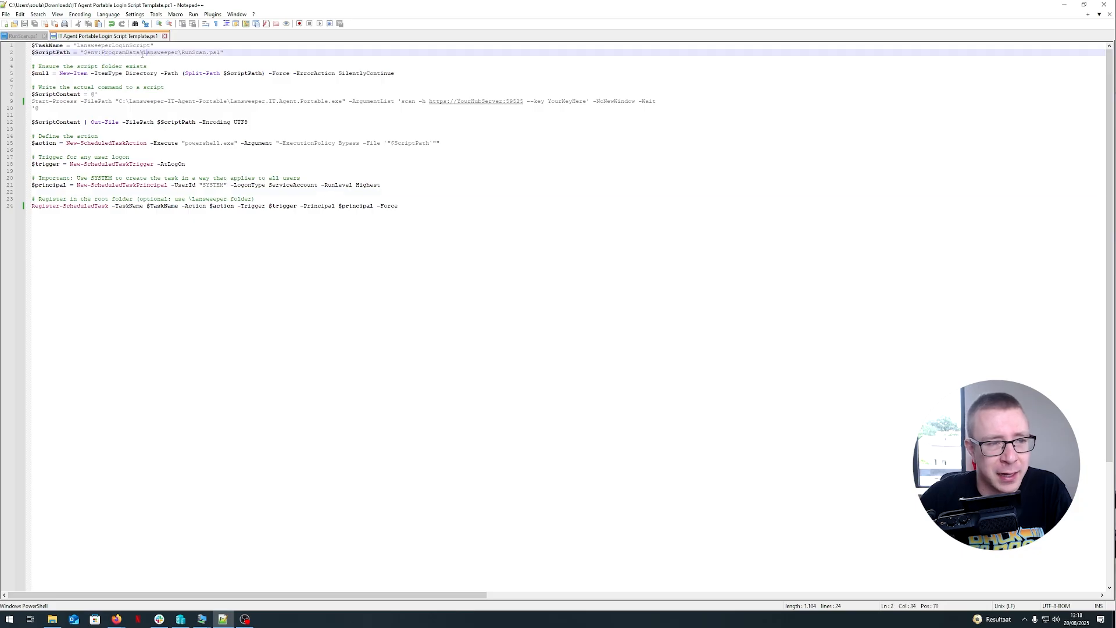
# - Upload IT Agent Portable Login Script Template.ps1 as the platform script's file
pyautogui.click(121, 57)
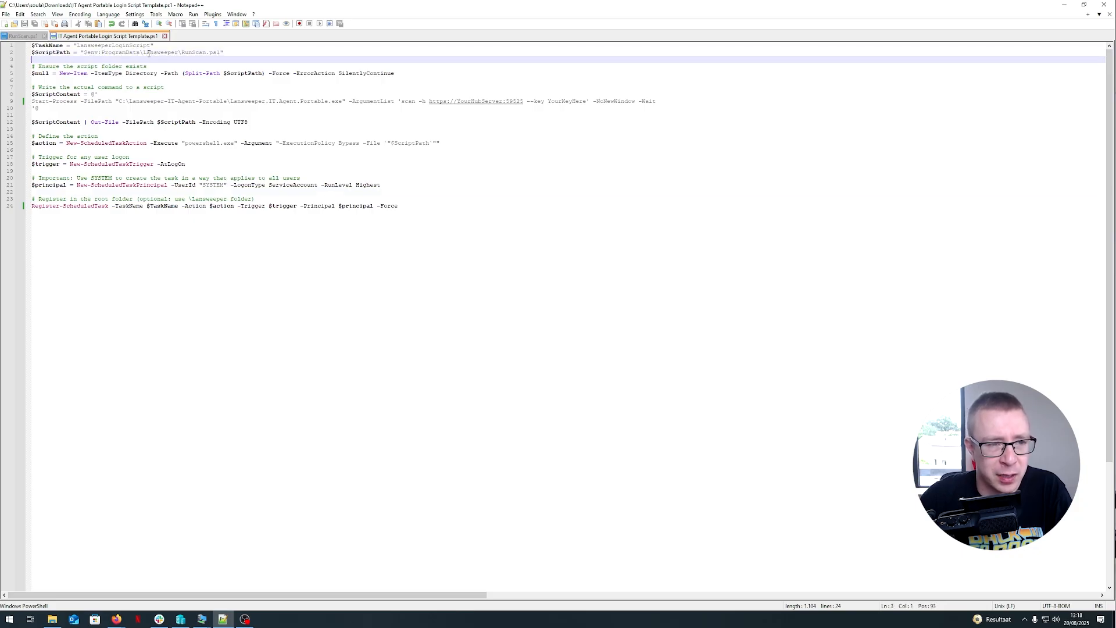
pyautogui.click(149, 53)
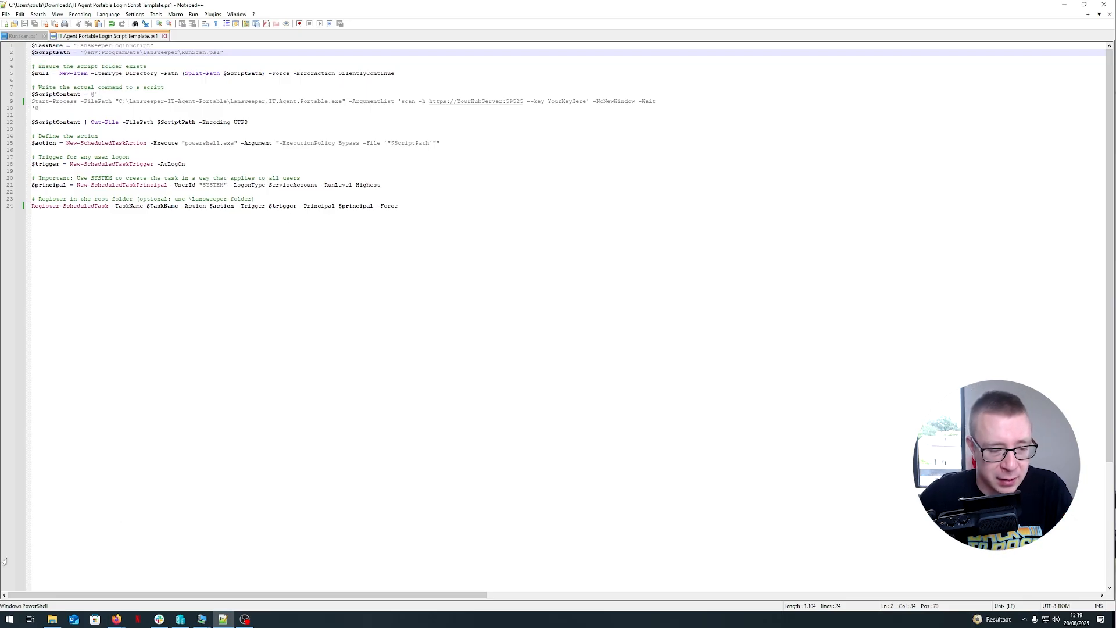
pyautogui.hotkey('ctrl', 'End')
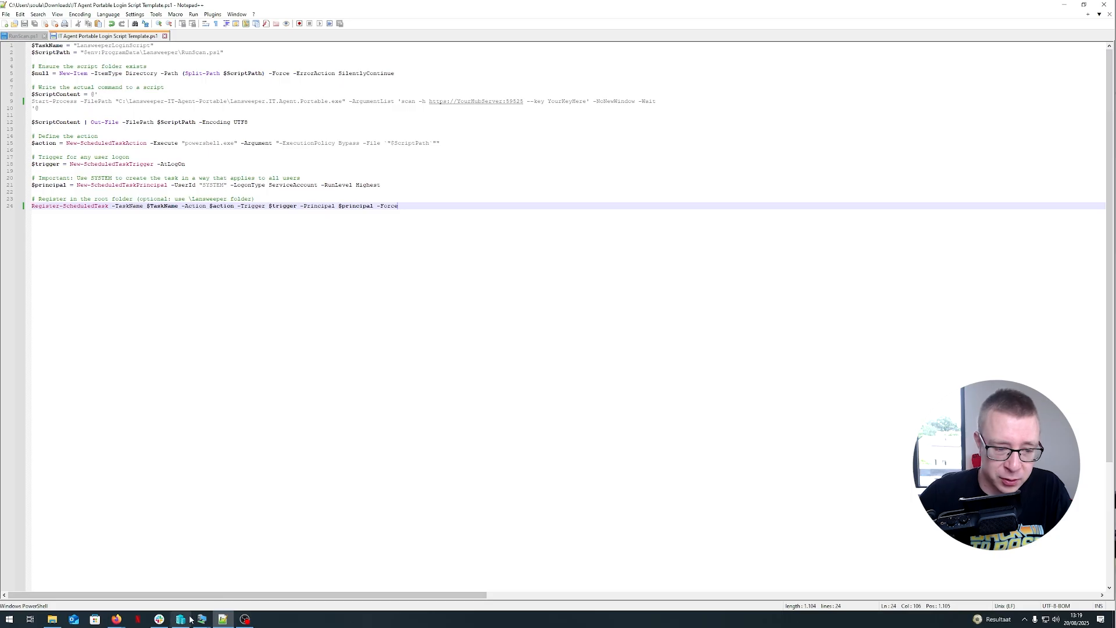
pyautogui.moveTo(117, 618)
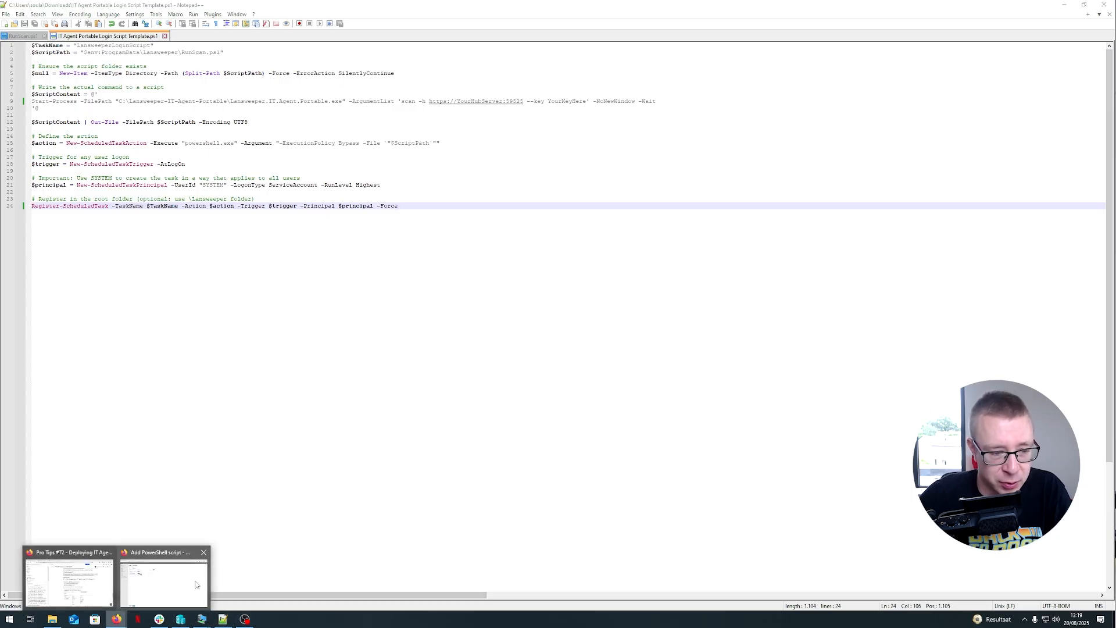
pyautogui.click(180, 581)
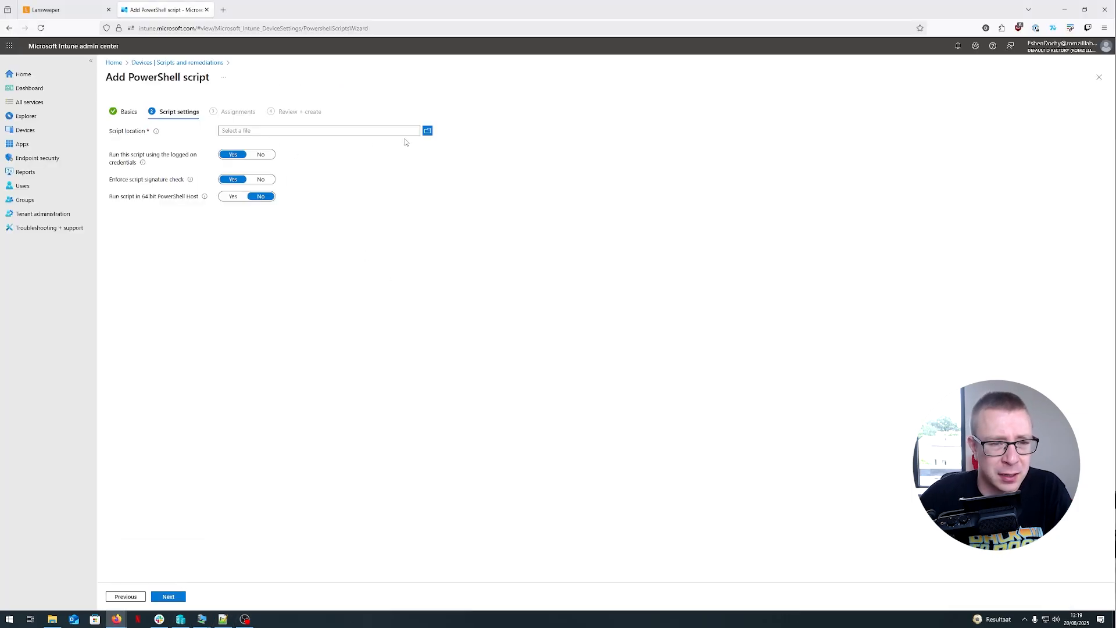
pyautogui.click(429, 133)
pyautogui.click(170, 72)
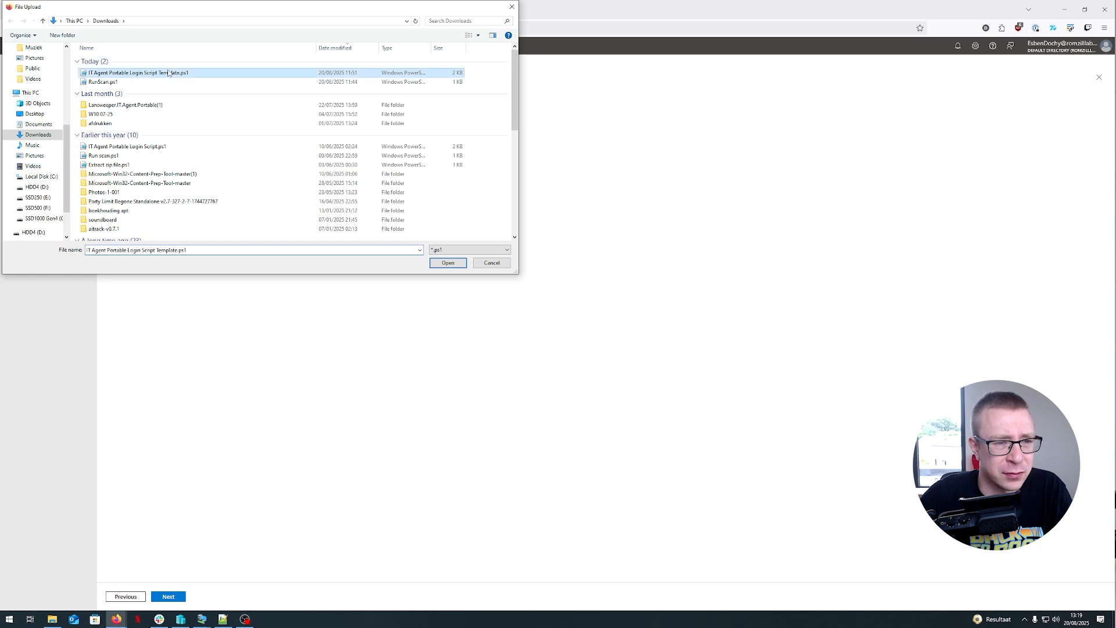
pyautogui.click(448, 262)
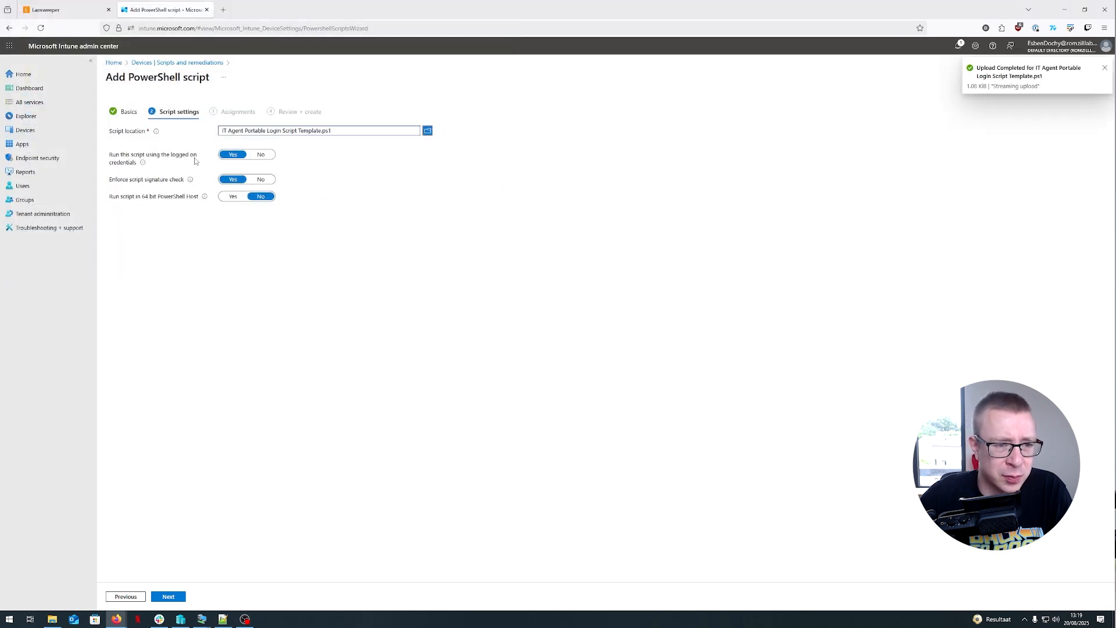
# - Set both run with logged-on credentials and enforce signature check to No and advance to the review page
pyautogui.click(260, 155)
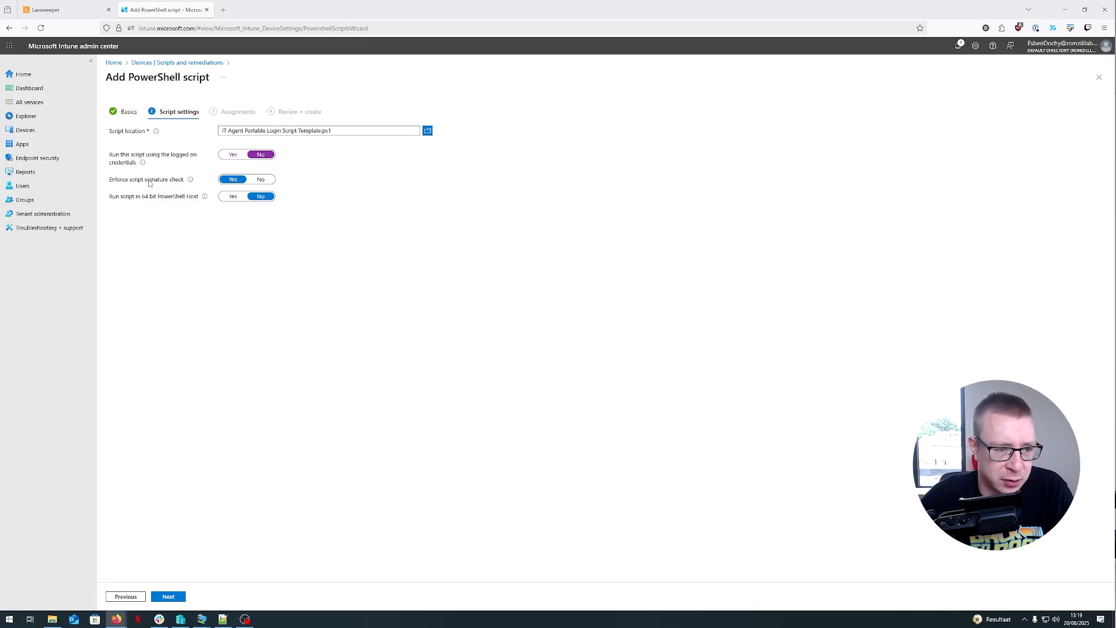
pyautogui.click(252, 184)
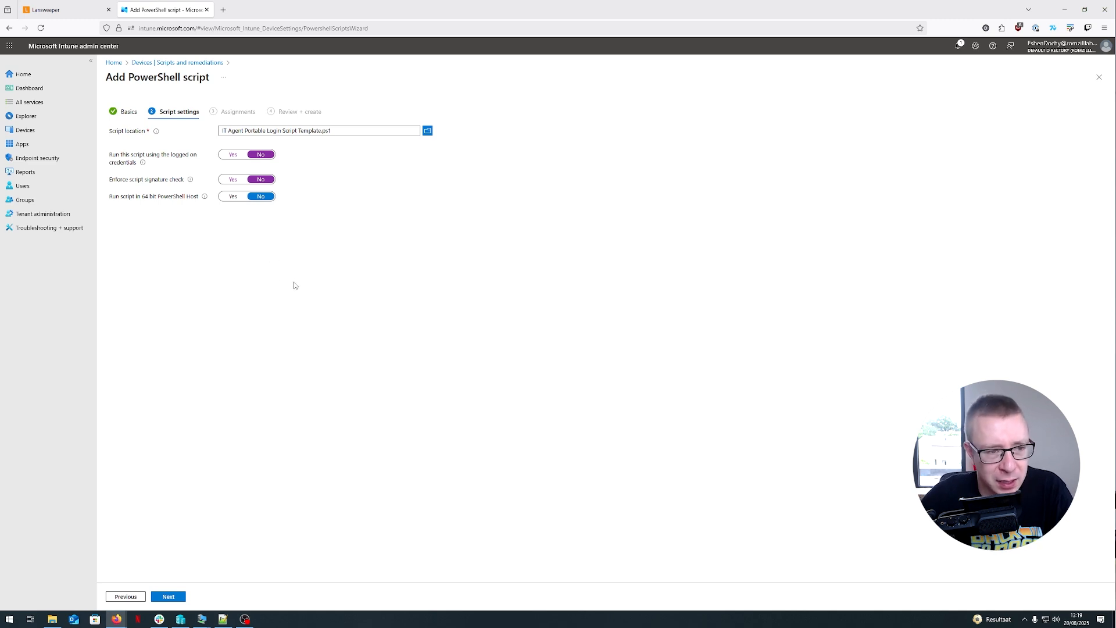
pyautogui.click(175, 596)
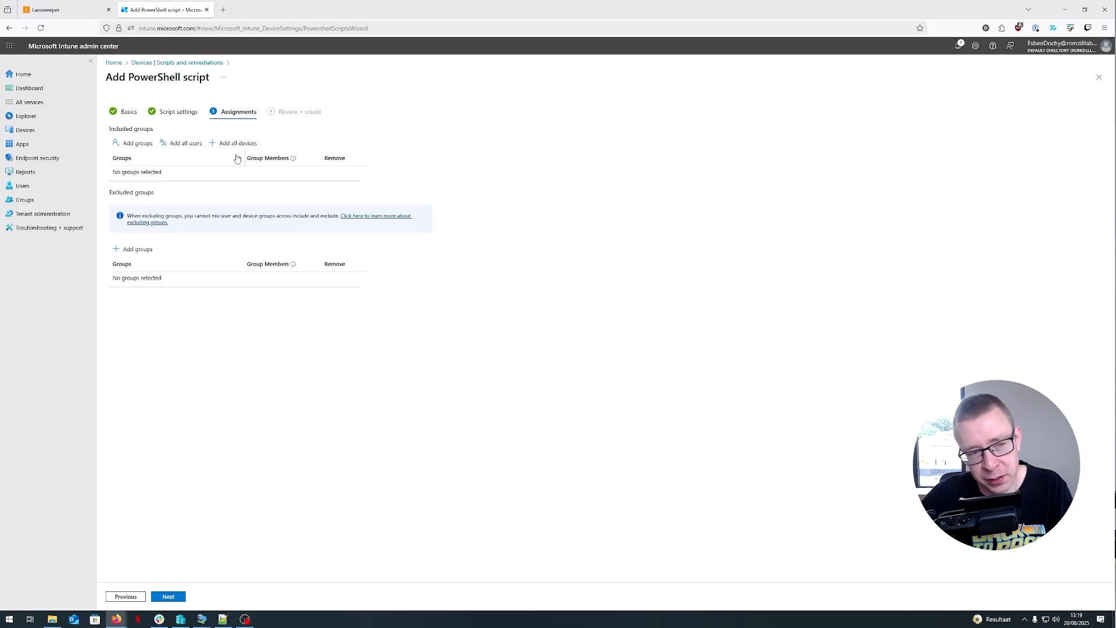
pyautogui.click(167, 596)
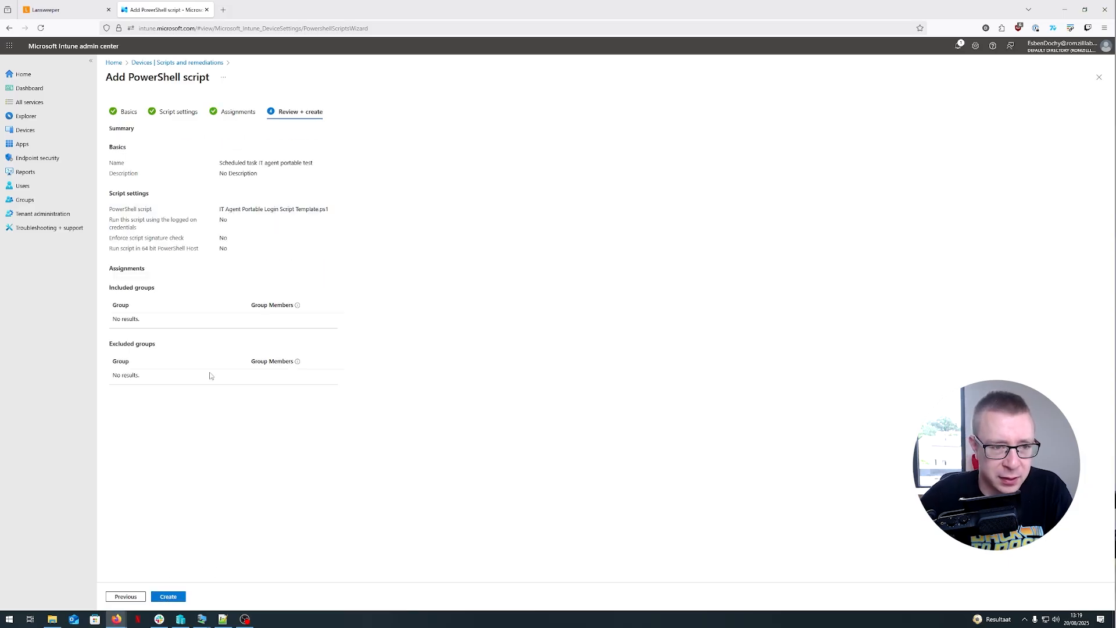
# - Close the wizard and open the device status of the existing Create Login Script IT Agent Portable script
pyautogui.click(1097, 74)
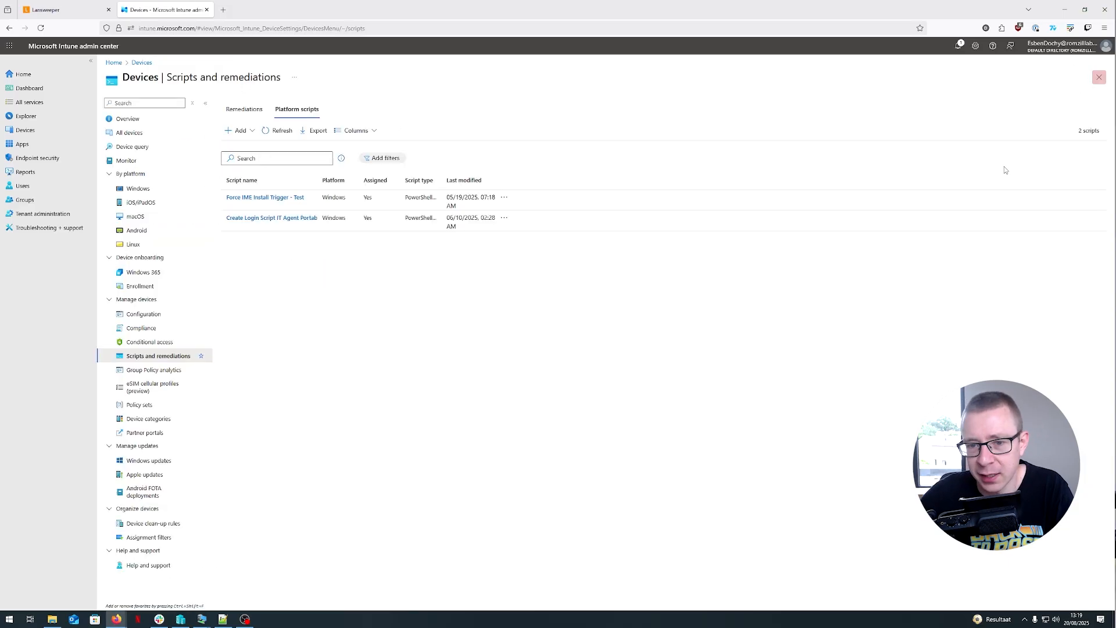
pyautogui.click(263, 212)
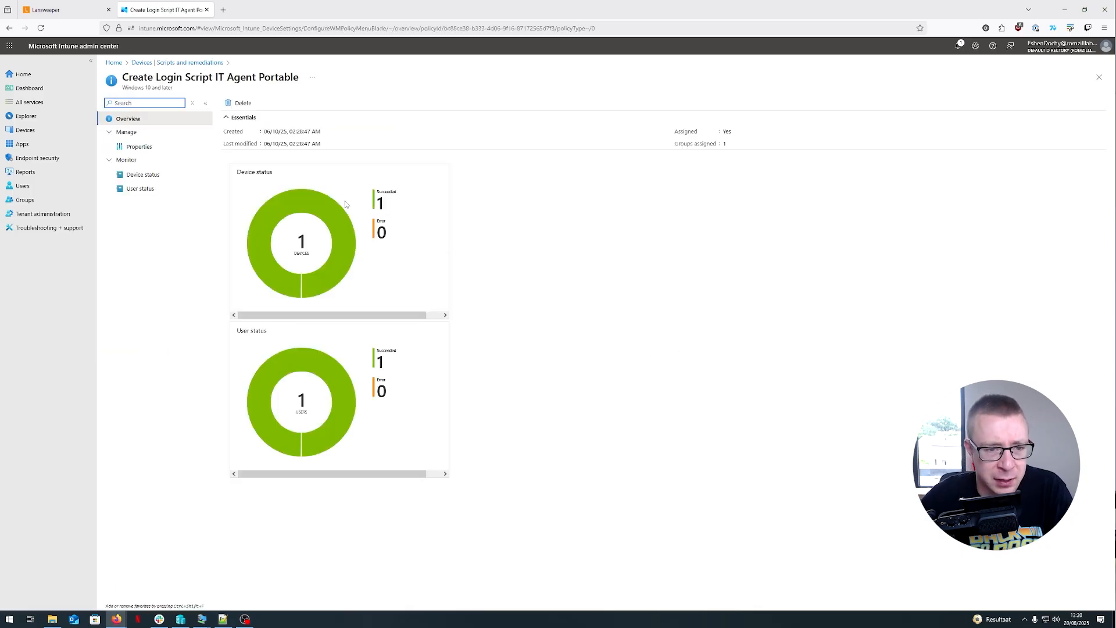
pyautogui.click(139, 176)
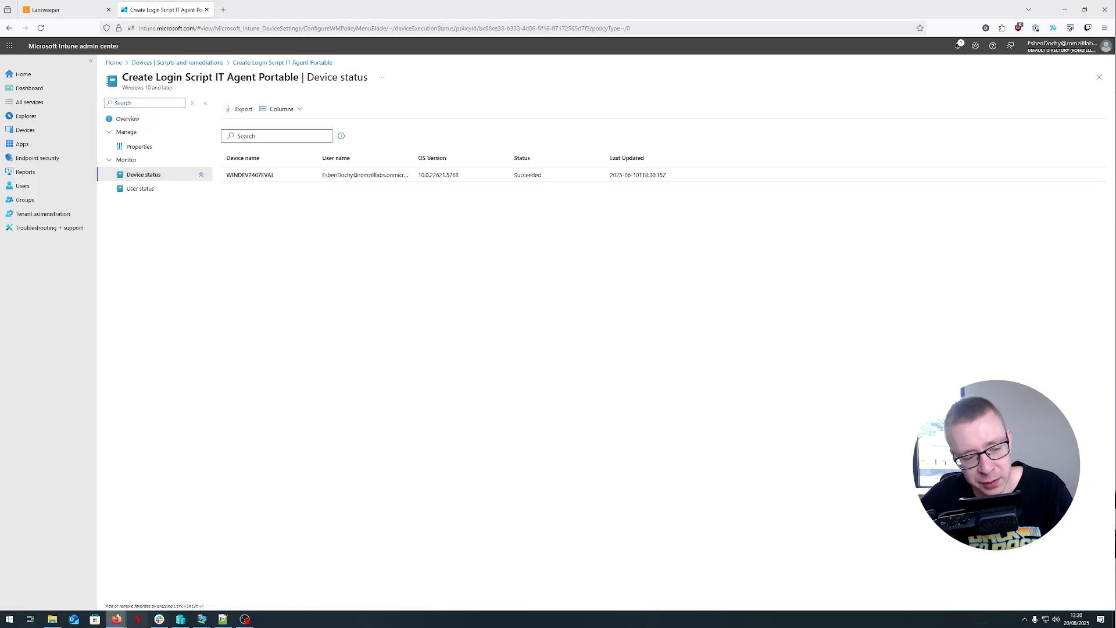
# - On the Windows 11 VM, browse to C:\ProgramData\Lansweeper and select the RunScan script
pyautogui.moveTo(204, 619)
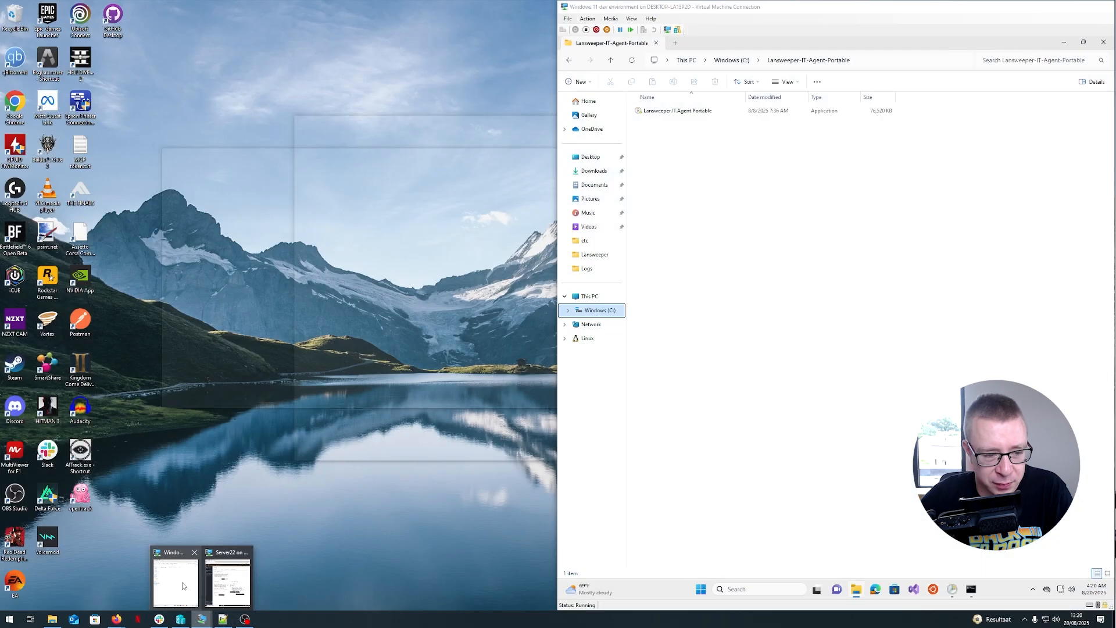
pyautogui.click(229, 582)
pyautogui.click(599, 310)
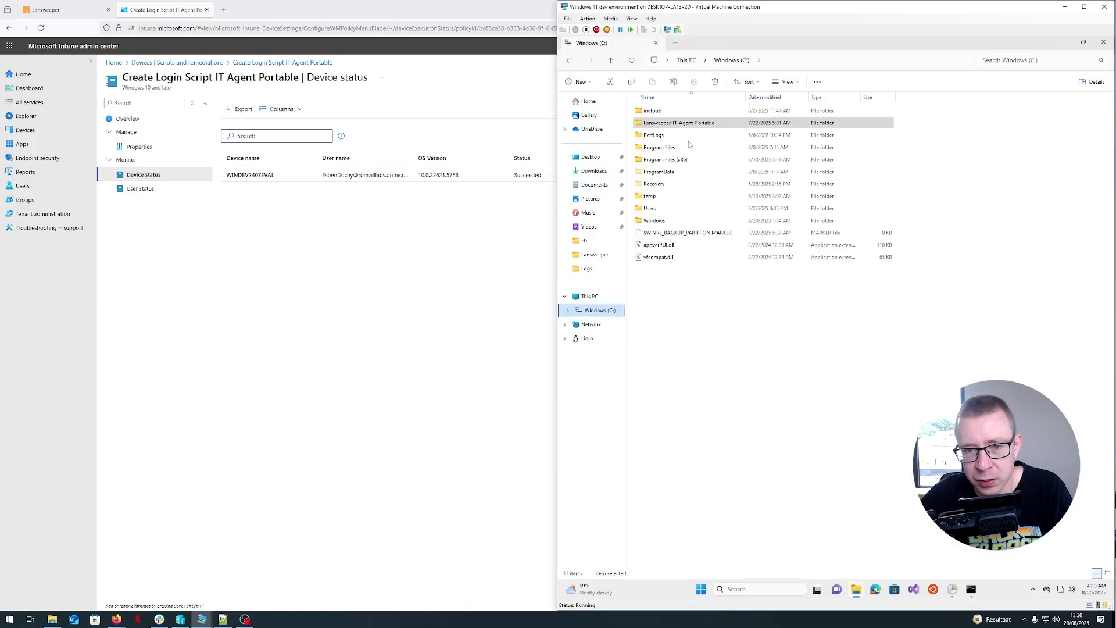
pyautogui.click(671, 173)
pyautogui.doubleClick(671, 174)
pyautogui.doubleClick(654, 123)
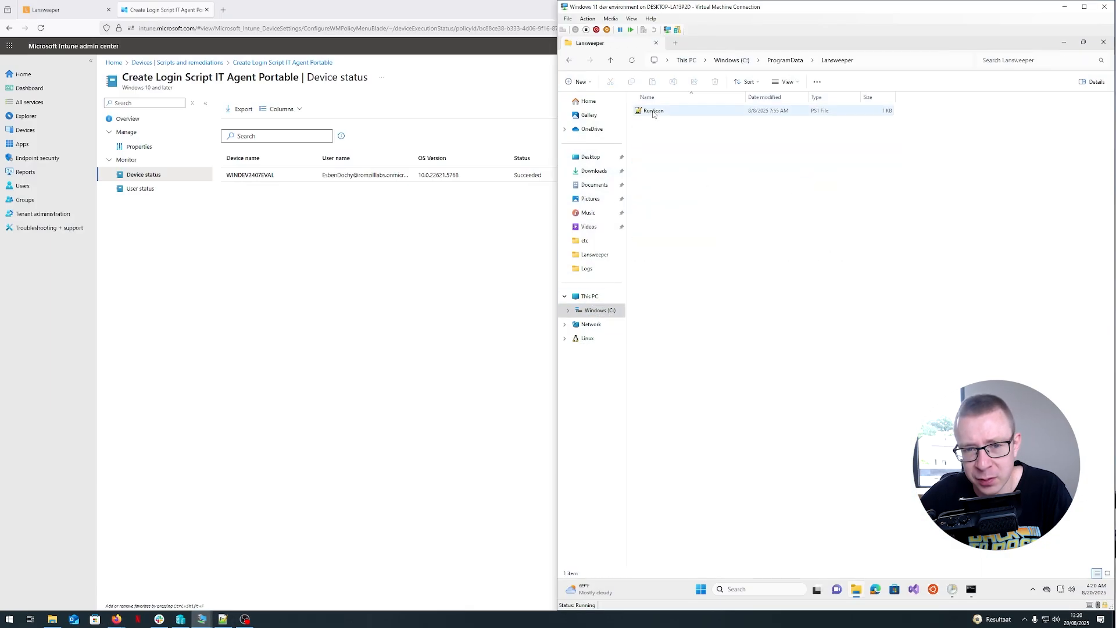
pyautogui.click(655, 113)
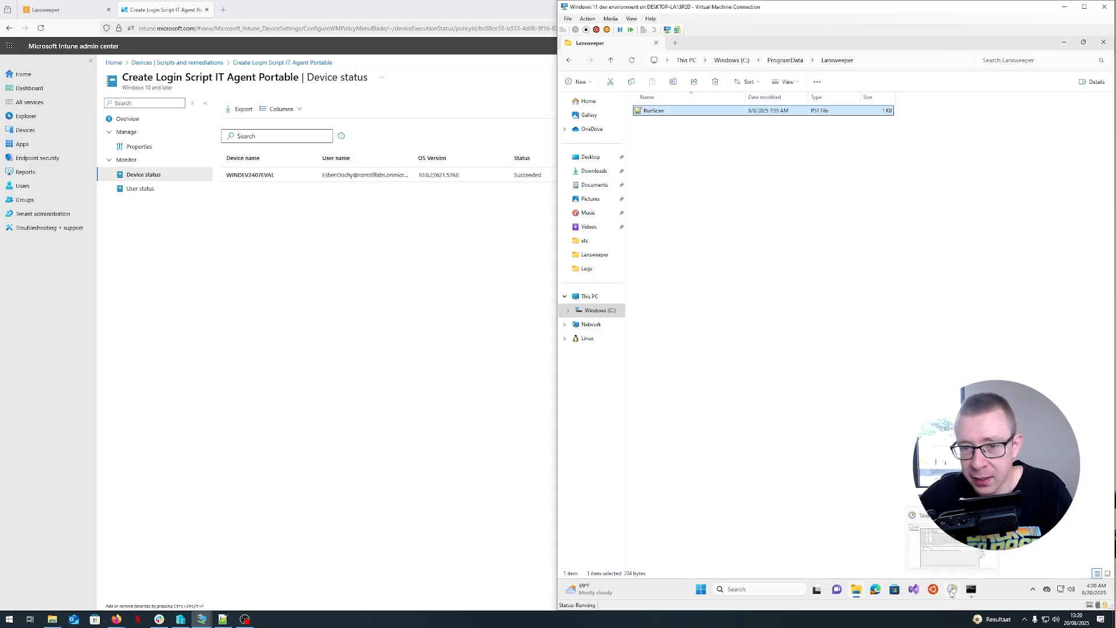
# - Open Task Scheduler and inspect the LansweeperLoginScript task's general, trigger and action details
pyautogui.click(950, 589)
pyautogui.click(700, 220)
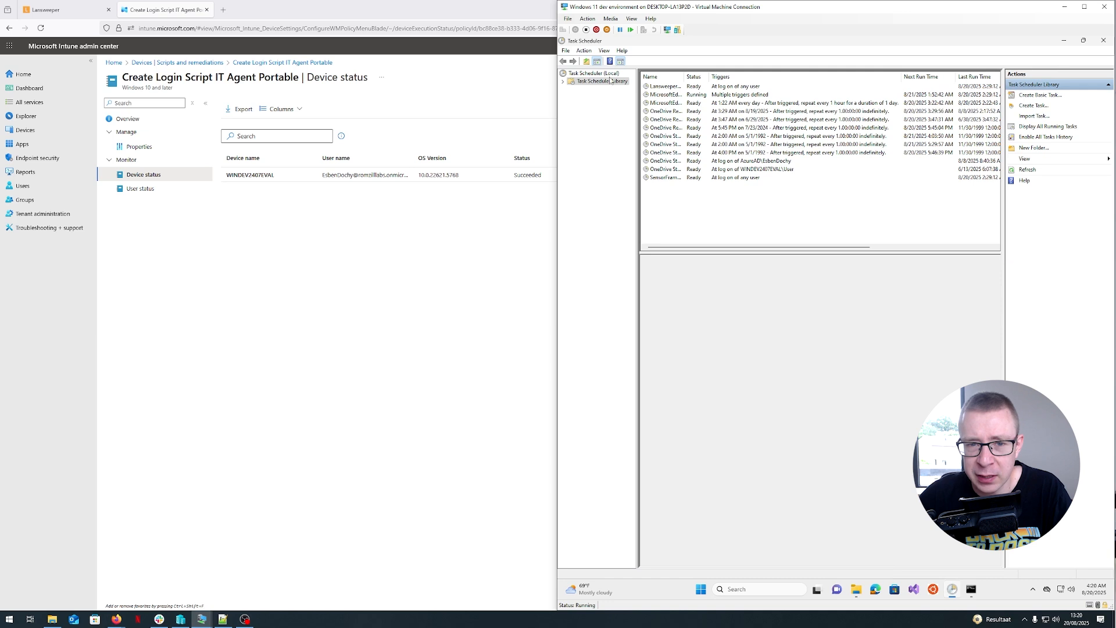
pyautogui.click(722, 87)
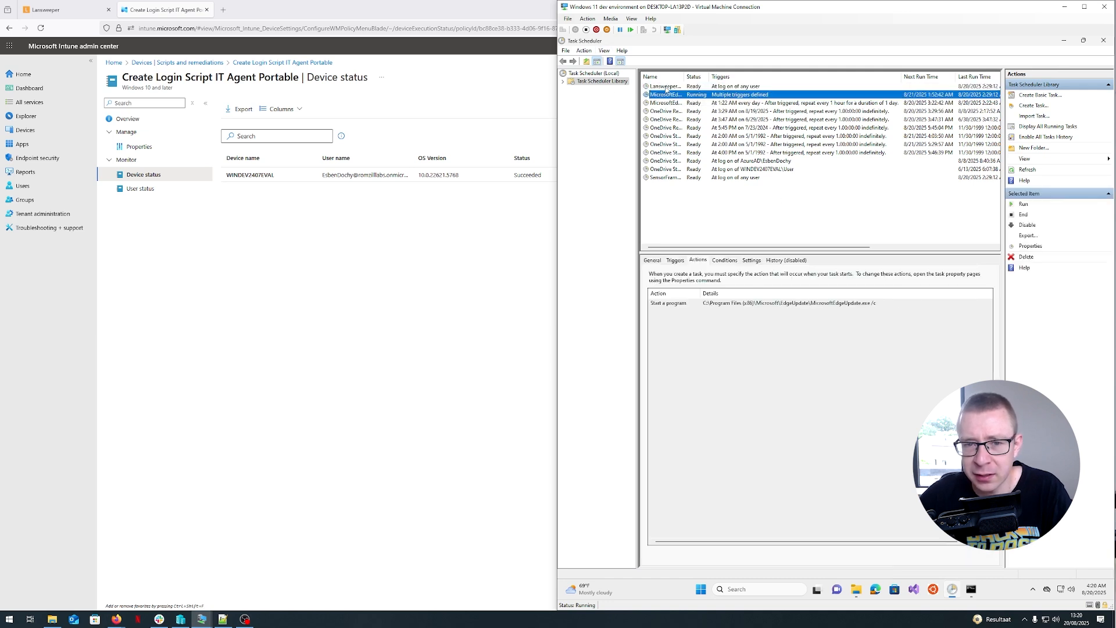
pyautogui.click(652, 261)
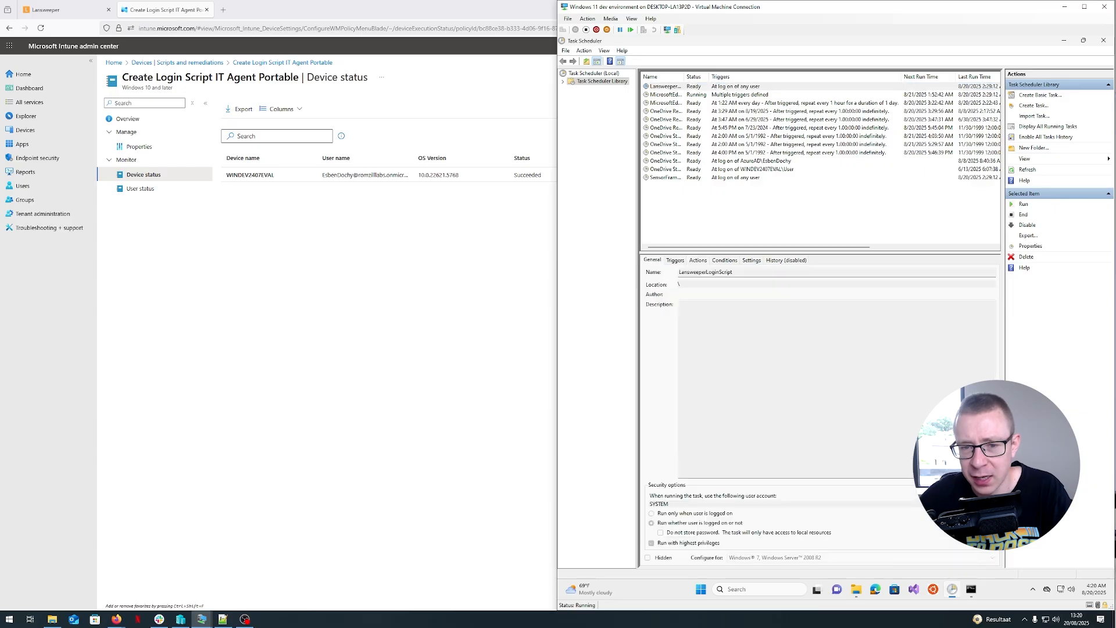
pyautogui.click(677, 261)
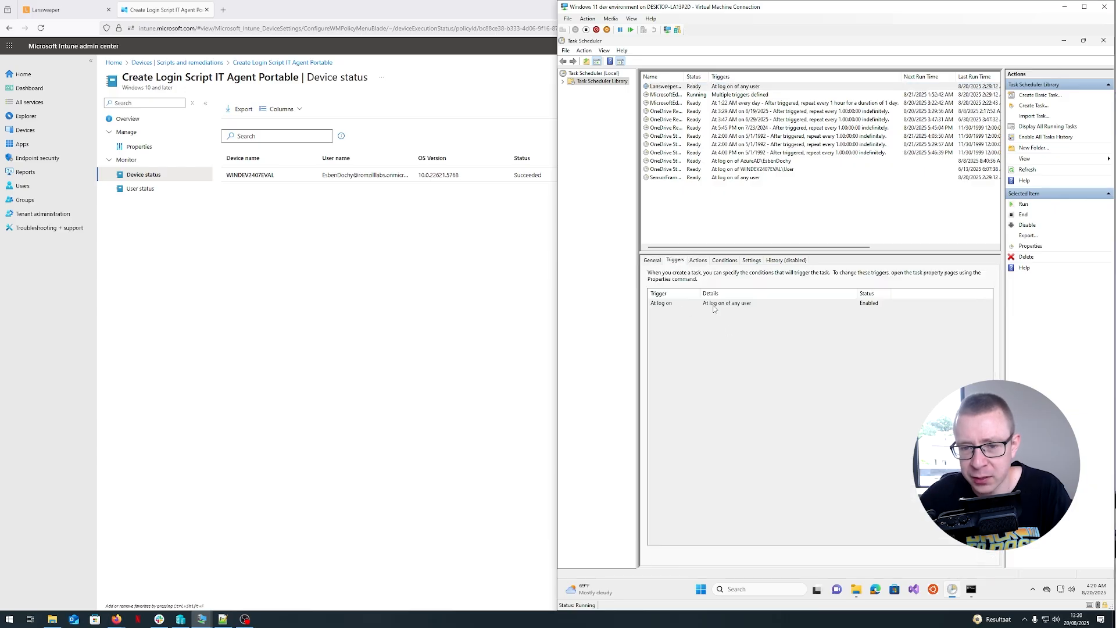
pyautogui.click(699, 261)
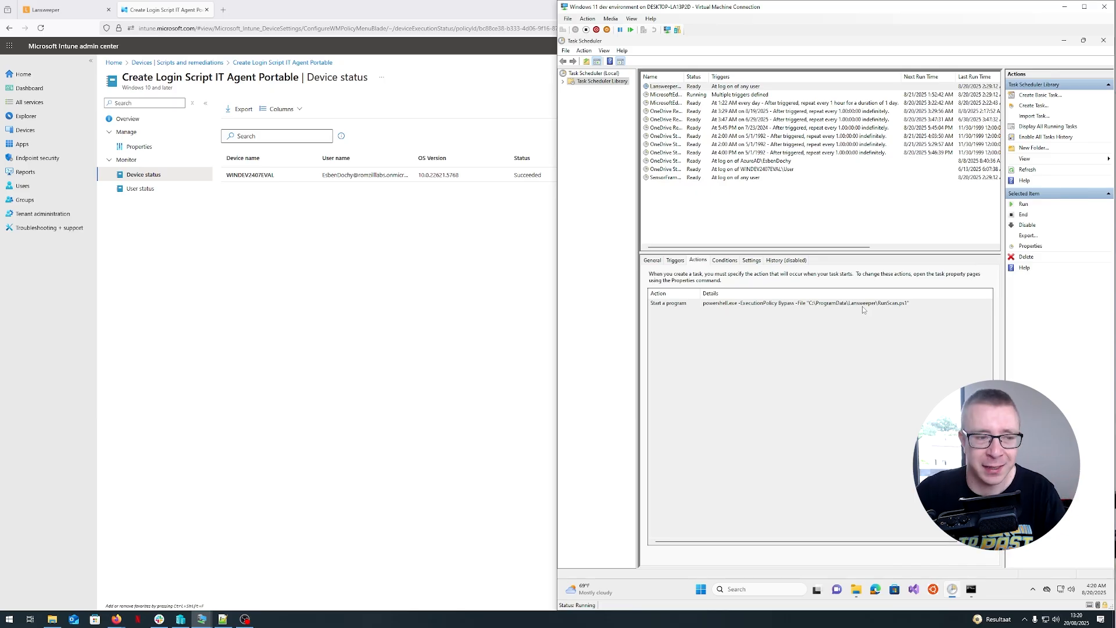
# - Switch to the server VM and check the last successful scan times in Lansweeper's discovery results
pyautogui.click(405, 223)
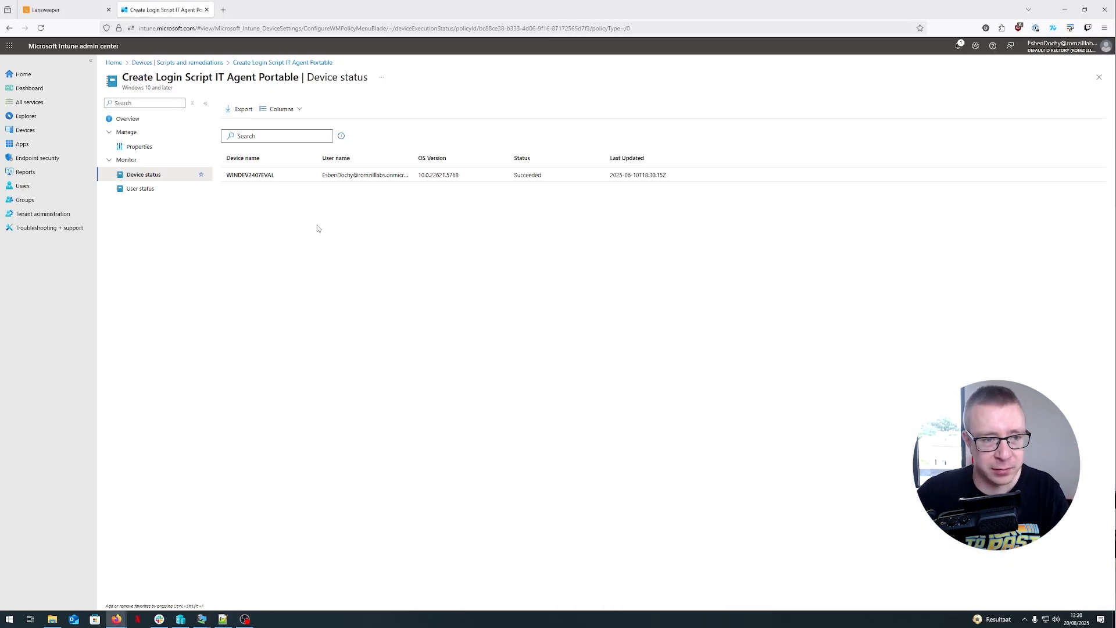
pyautogui.moveTo(215, 617)
pyautogui.click(237, 588)
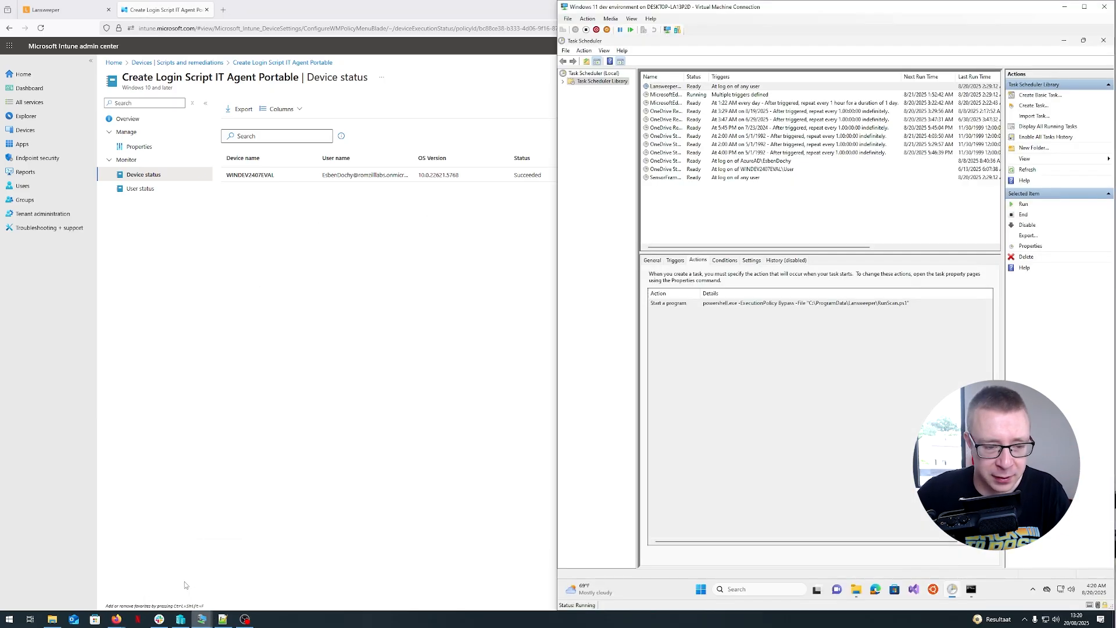
pyautogui.click(238, 590)
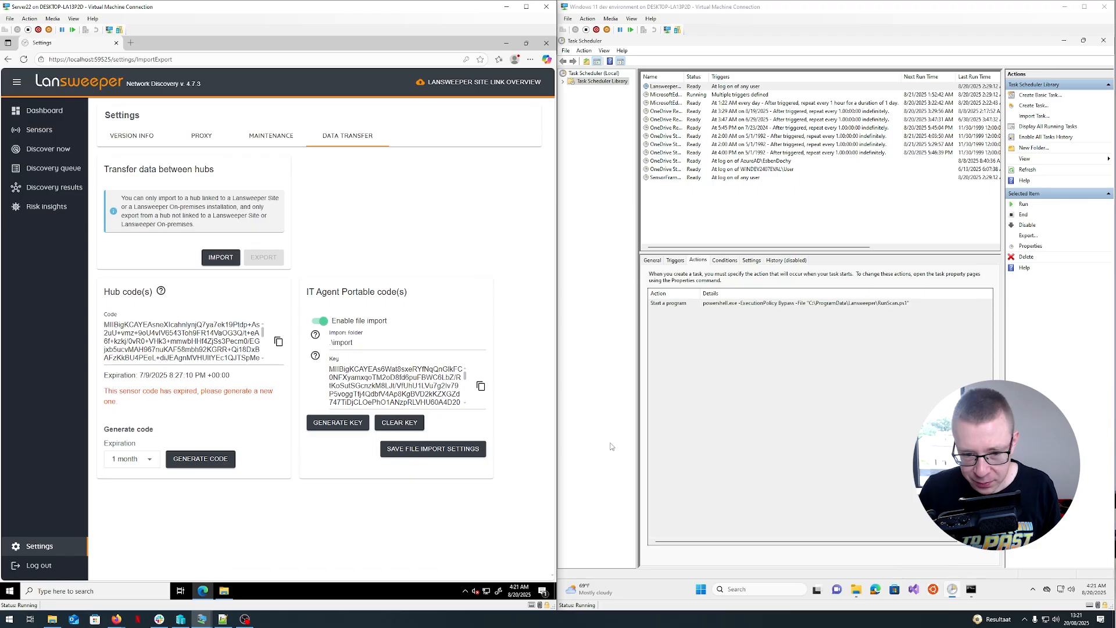
pyautogui.click(814, 422)
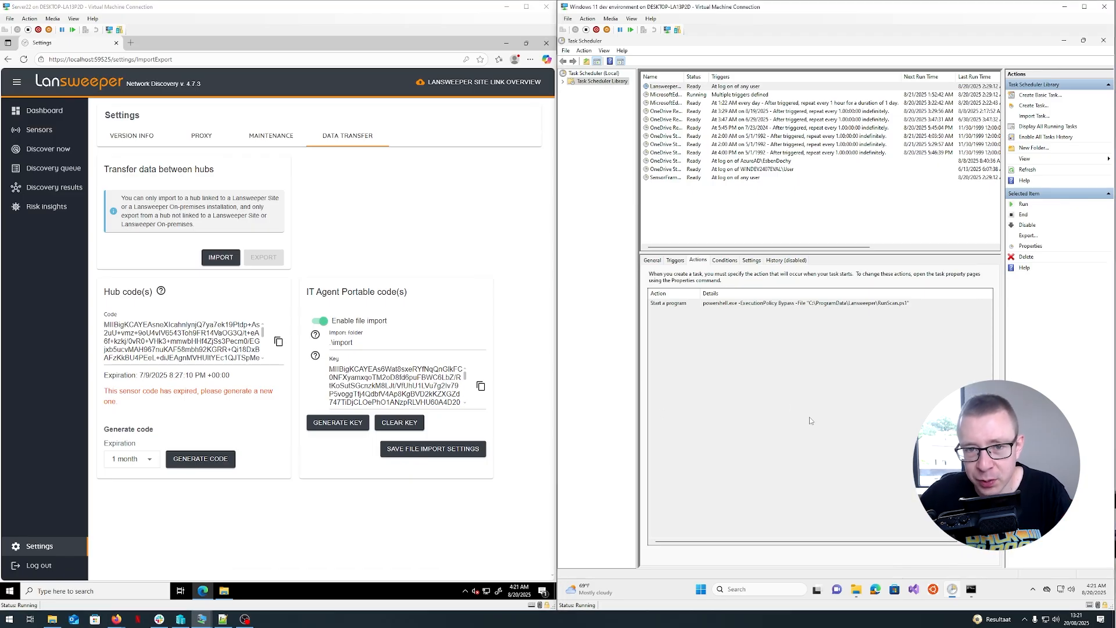
pyautogui.click(603, 414)
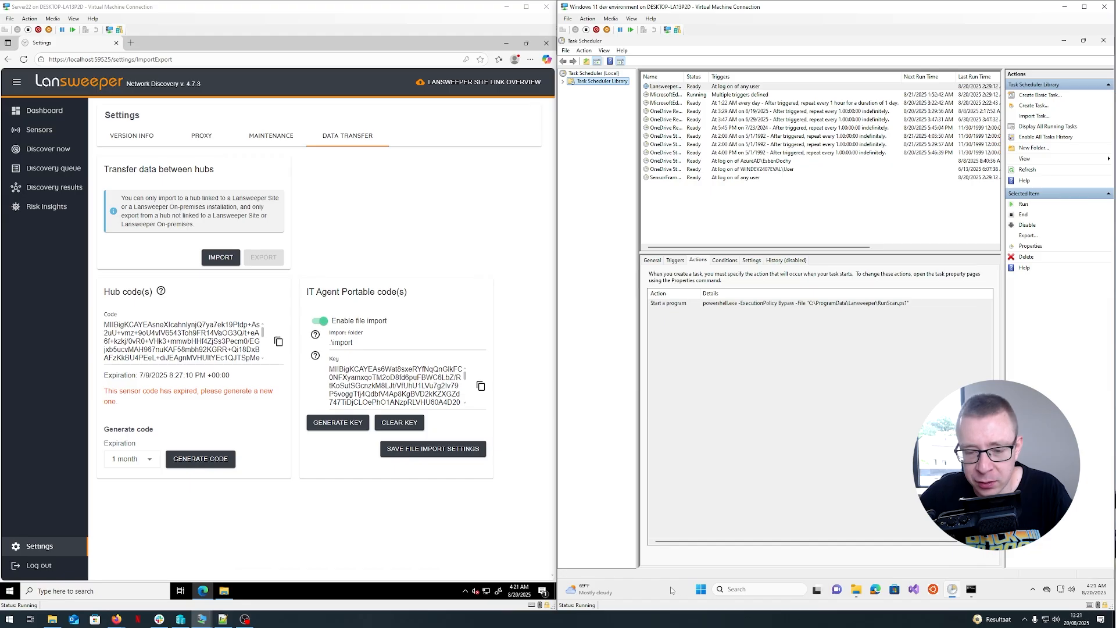
pyautogui.click(339, 202)
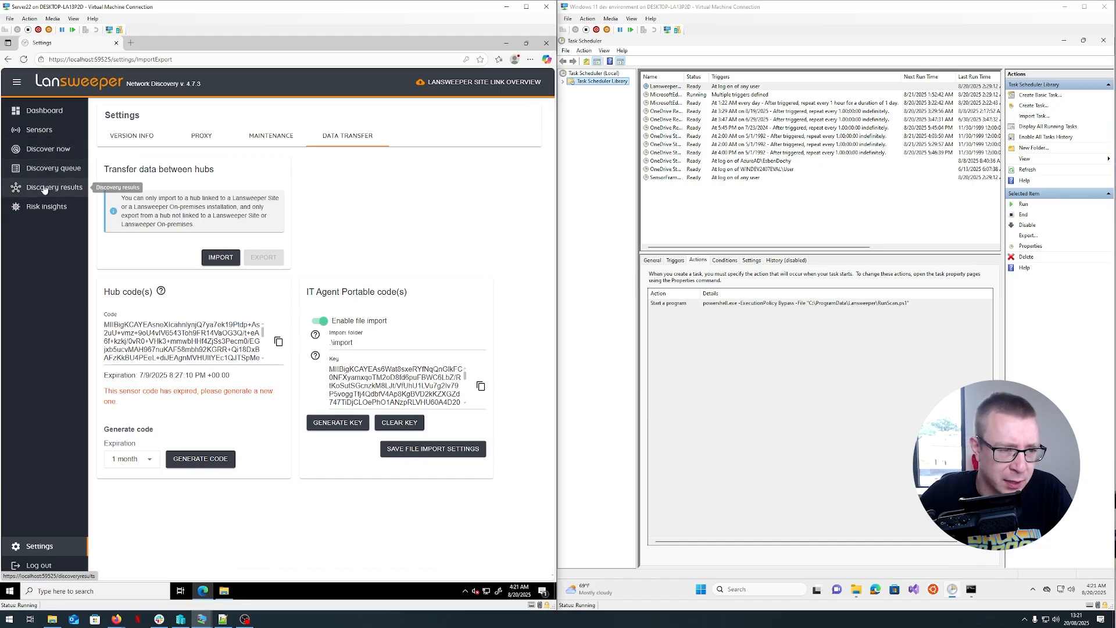
pyautogui.click(44, 189)
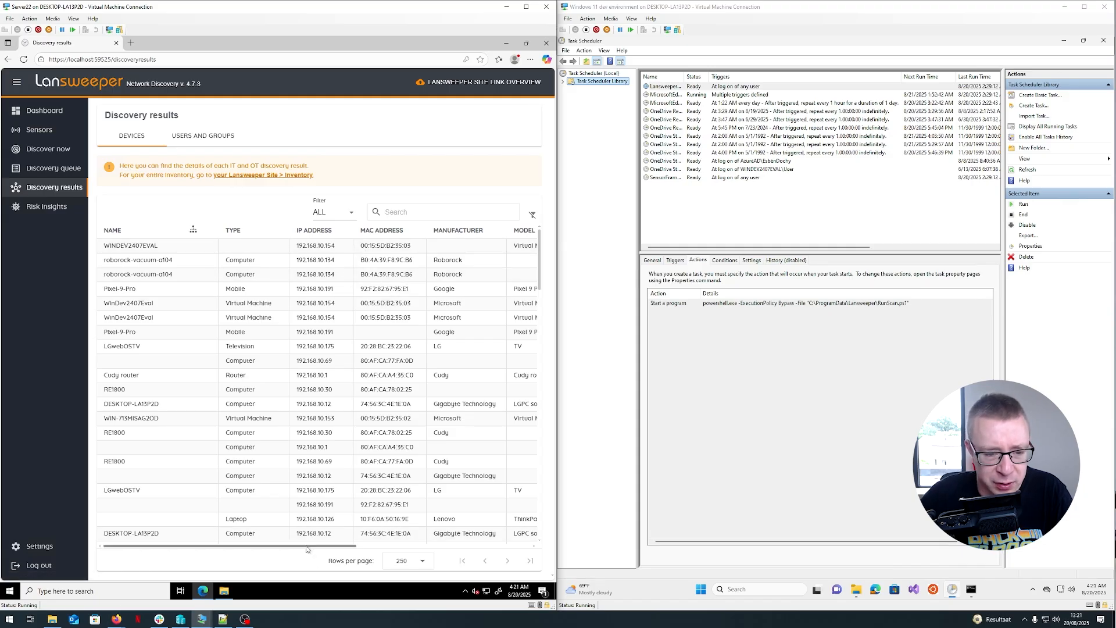
pyautogui.moveTo(313, 545); pyautogui.dragTo(516, 545)
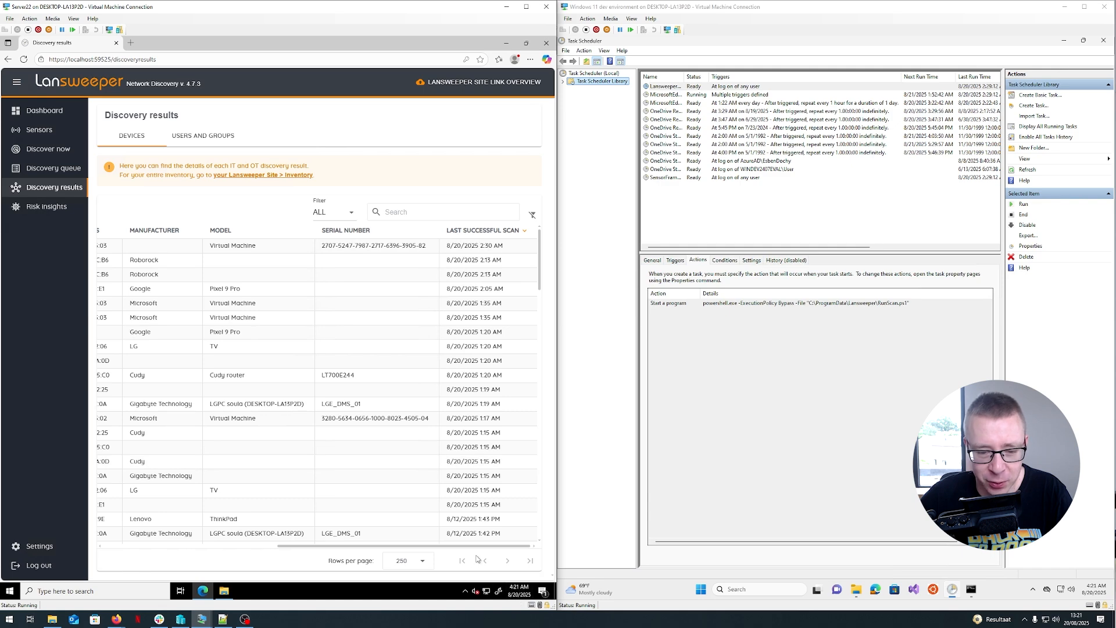
pyautogui.moveTo(489, 546); pyautogui.dragTo(314, 546)
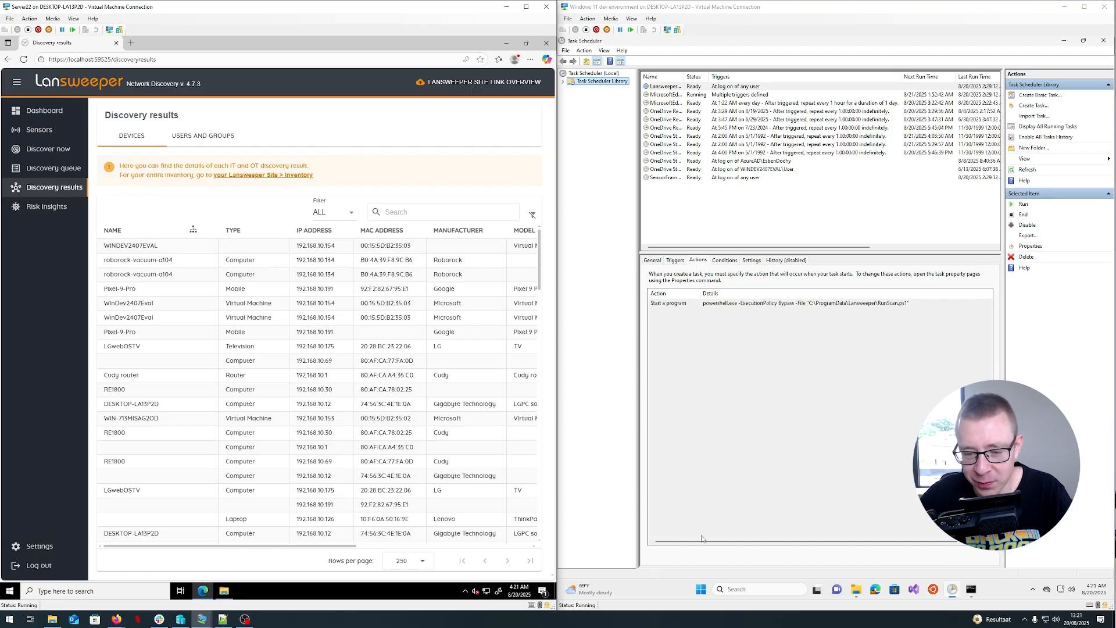
# - Sign out of the Windows 11 VM
pyautogui.click(700, 590)
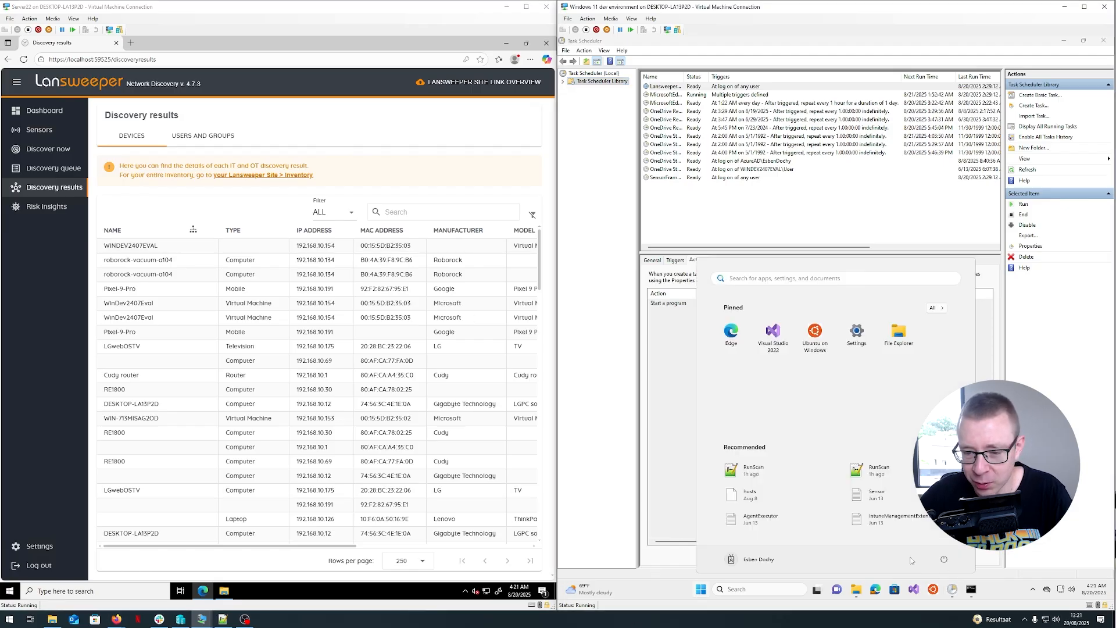
pyautogui.click(943, 560)
pyautogui.click(766, 565)
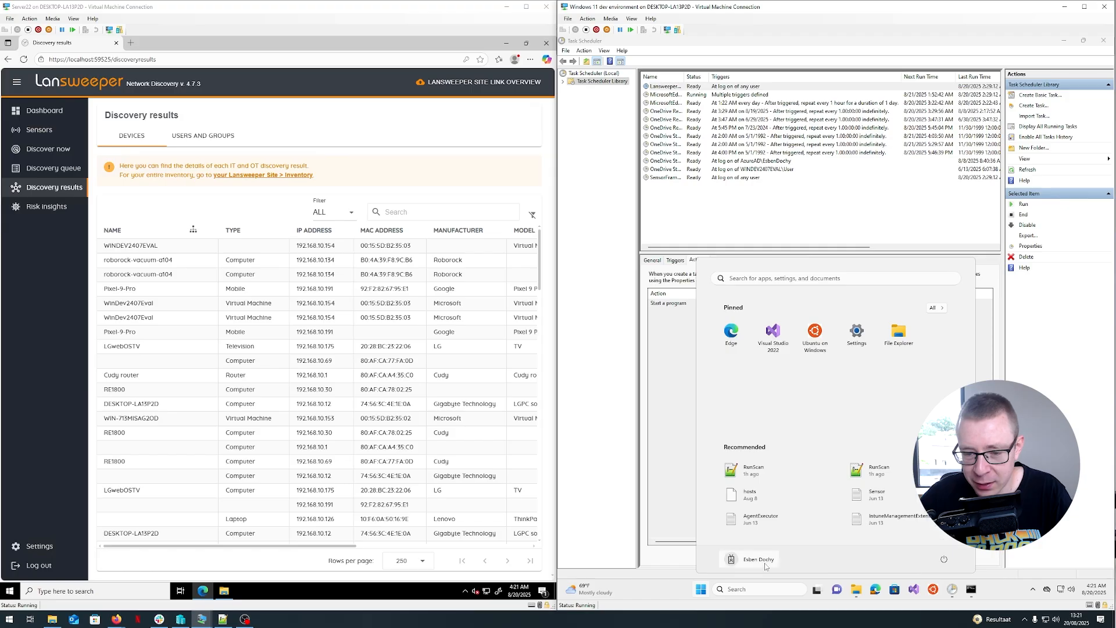
pyautogui.click(751, 560)
pyautogui.click(835, 506)
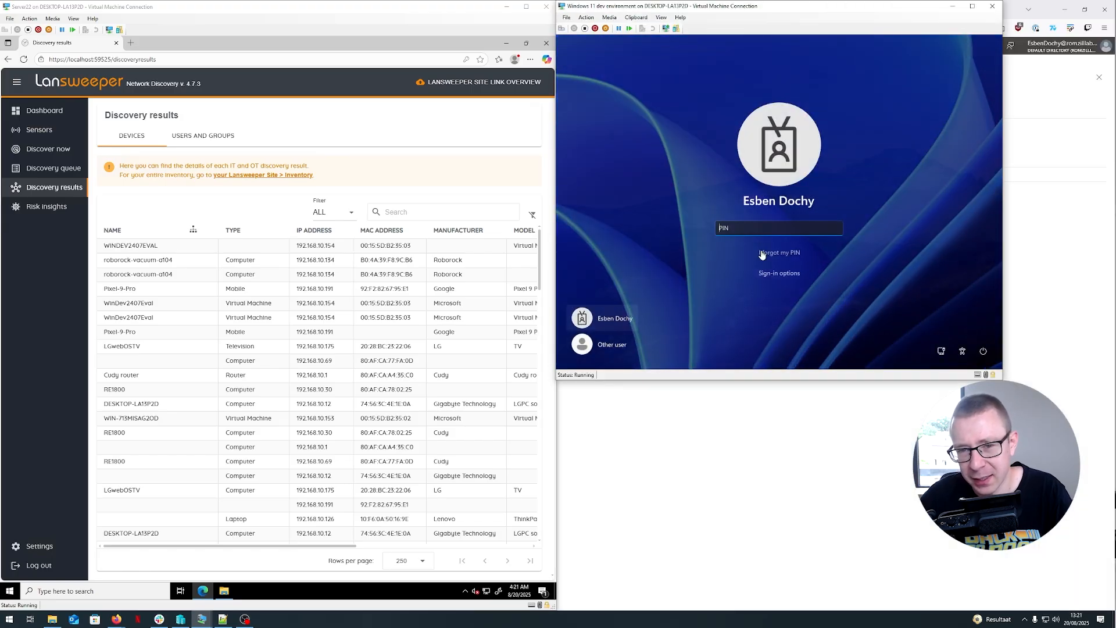
# - Sign back in to the Windows 11 VM by entering the account PIN
pyautogui.write('1234')
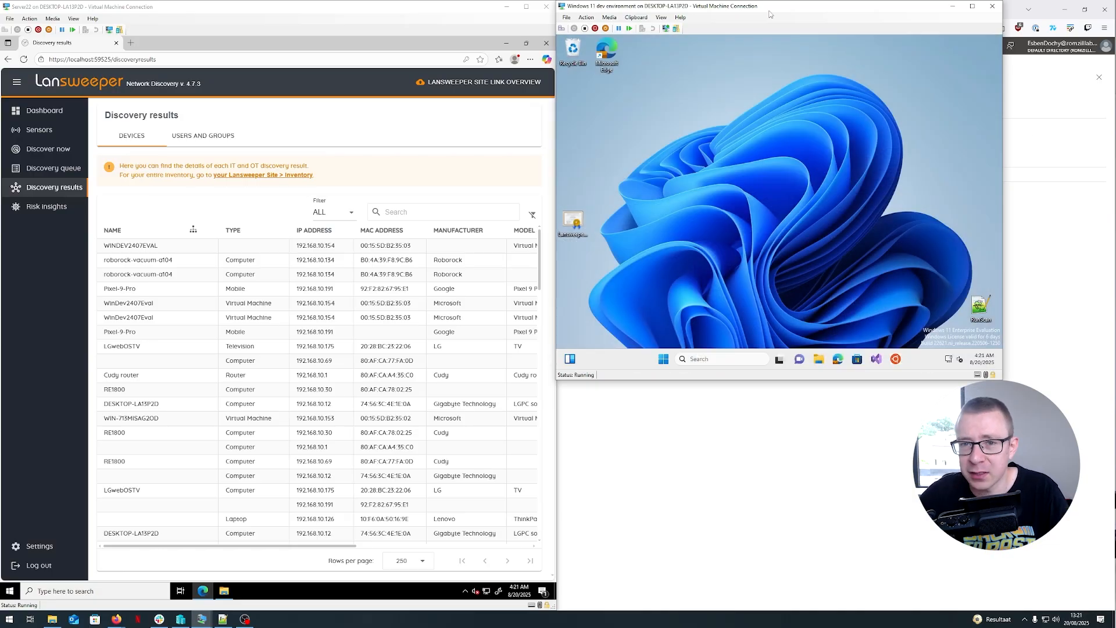
pyautogui.moveTo(770, 13); pyautogui.dragTo(849, 144)
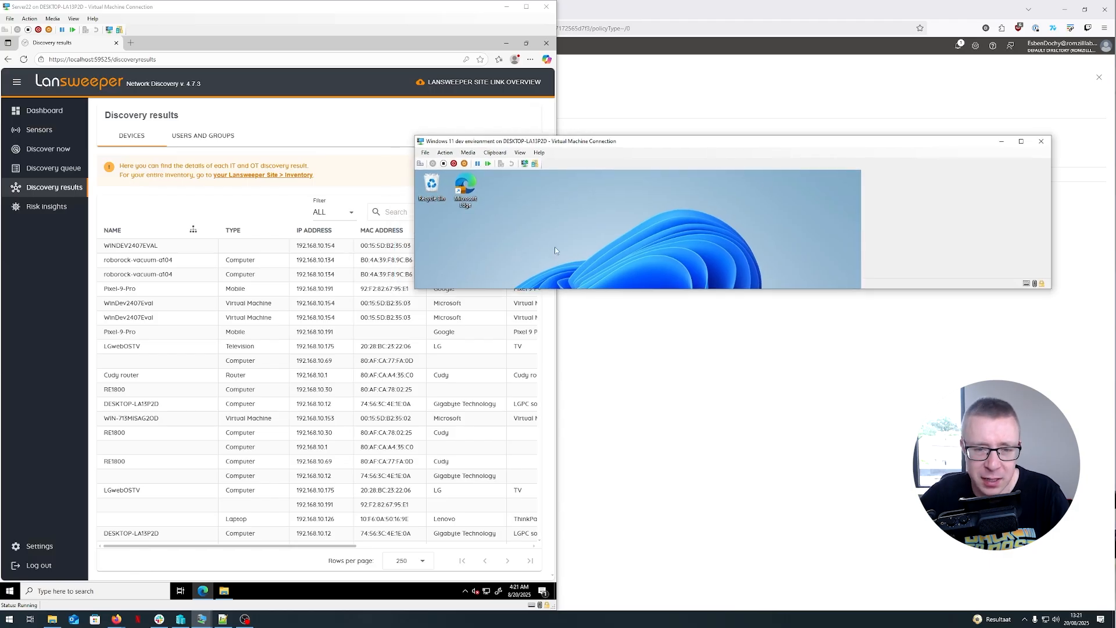
# - Open the WINDEV2407EVAL device from the server's discovery results and review its scanned details
pyautogui.click(526, 6)
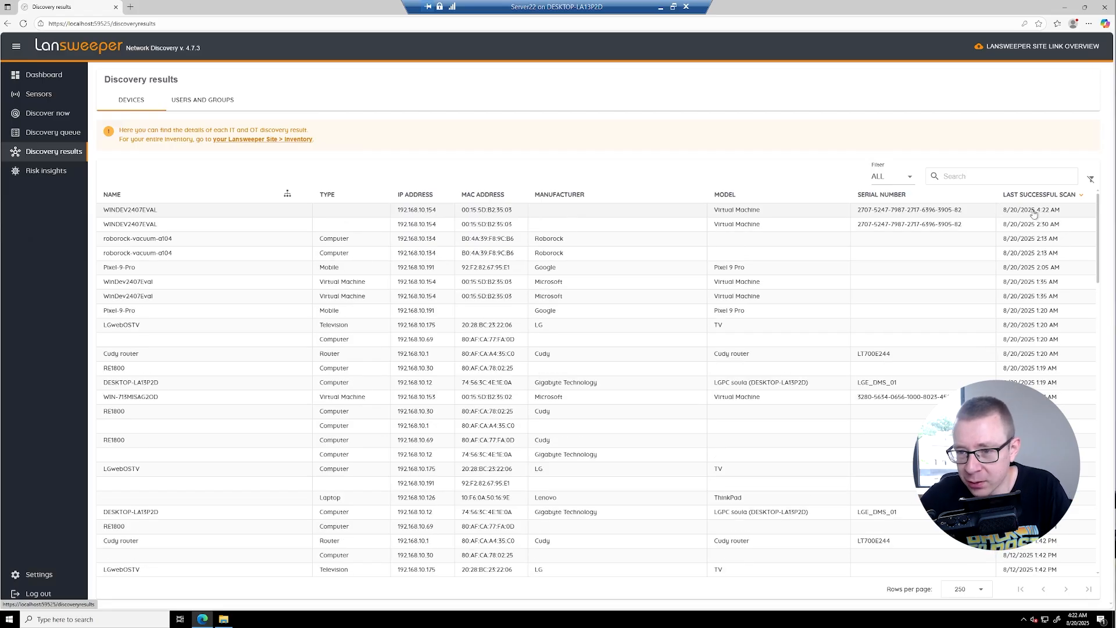
pyautogui.click(143, 211)
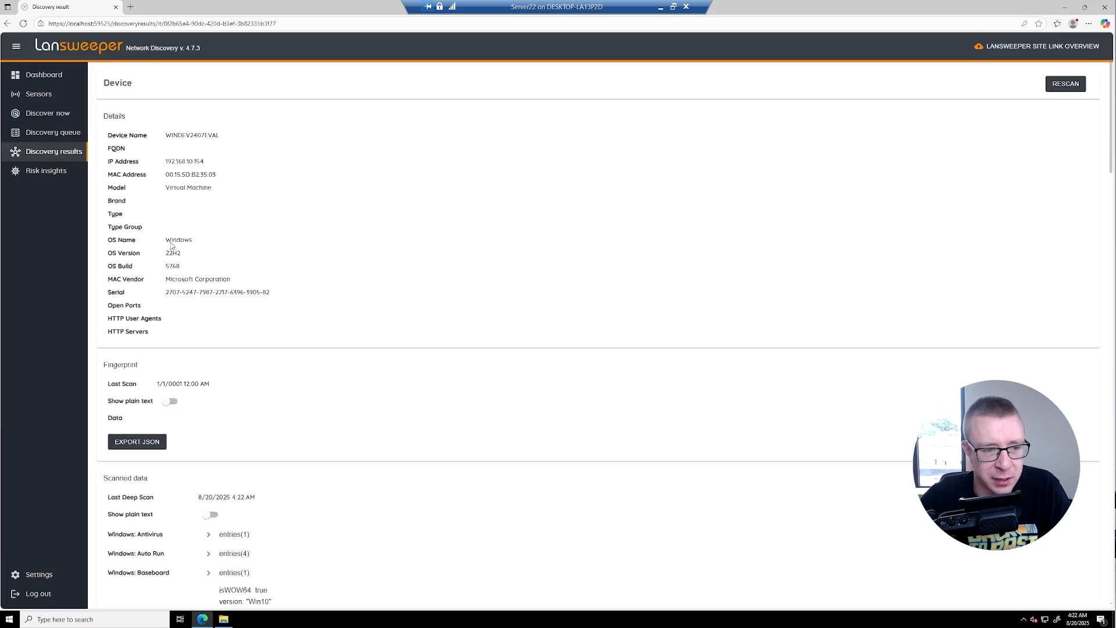
pyautogui.scroll(-20, 171, 245)
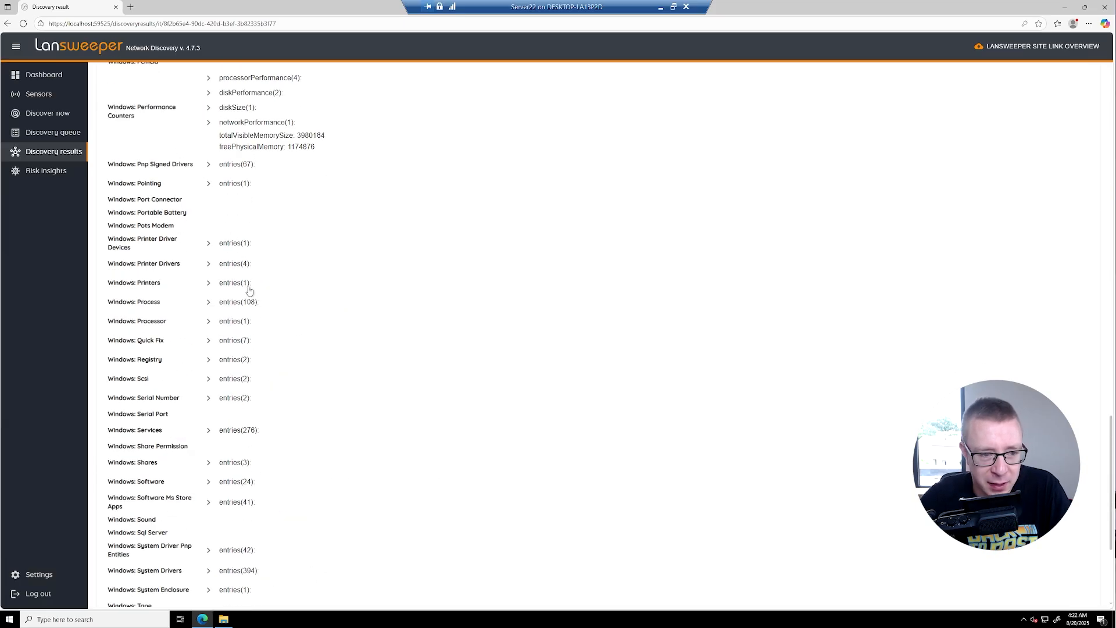
pyautogui.scroll(-5, 250, 287)
pyautogui.scroll(20, 250, 285)
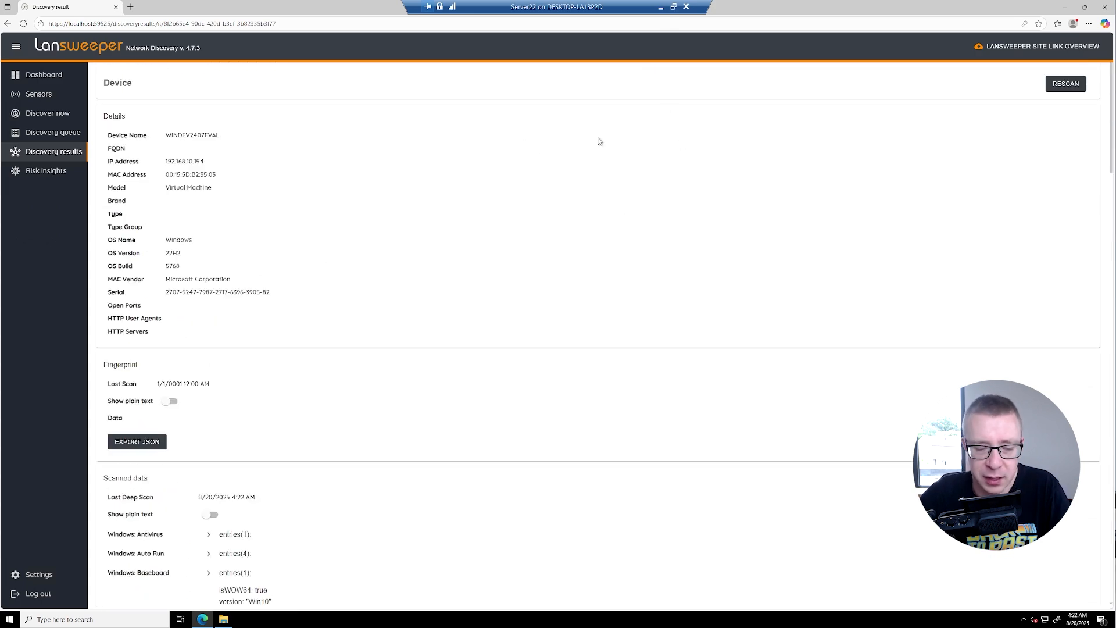
pyautogui.click(673, 7)
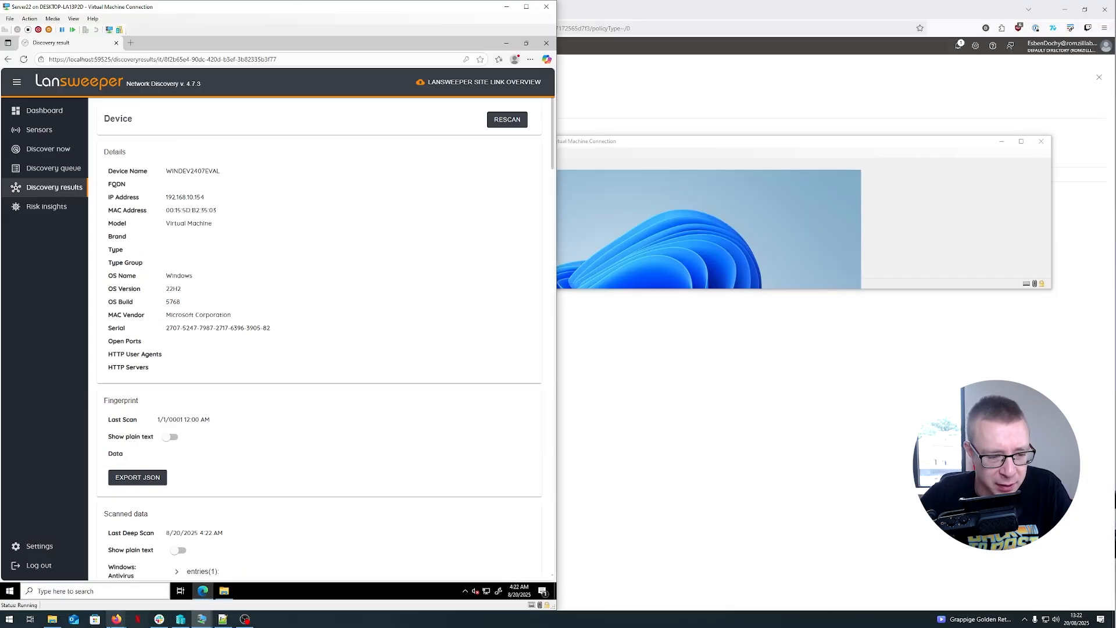
# - In the Lansweeper Site browser tab, search the inventory for dev and open the WINDEV2407EVAL asset
pyautogui.moveTo(116, 622)
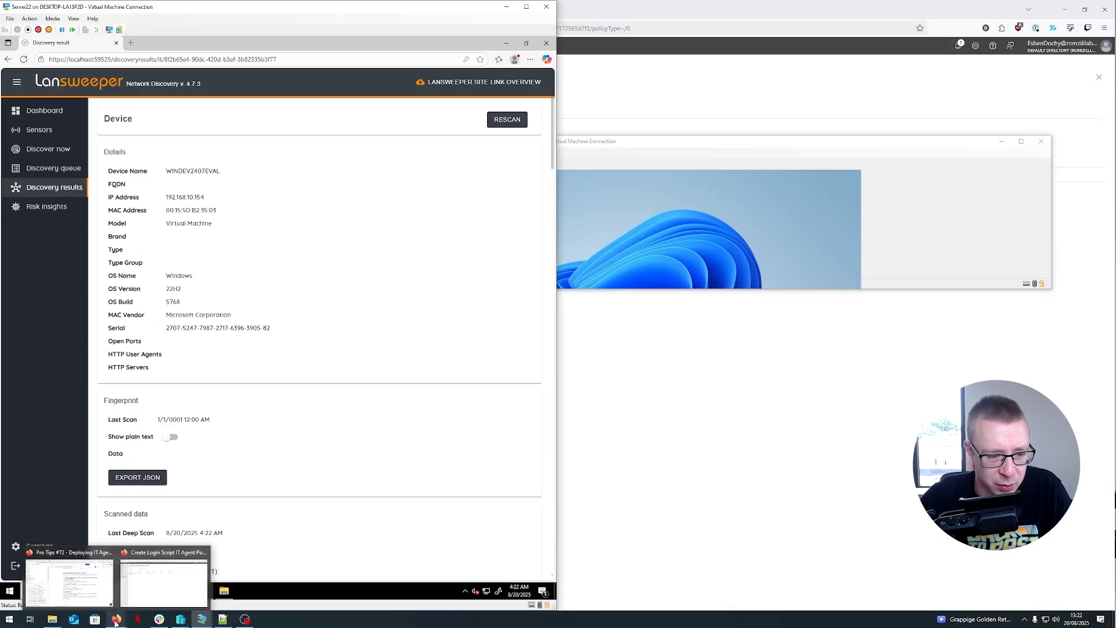
pyautogui.click(163, 581)
pyautogui.click(61, 12)
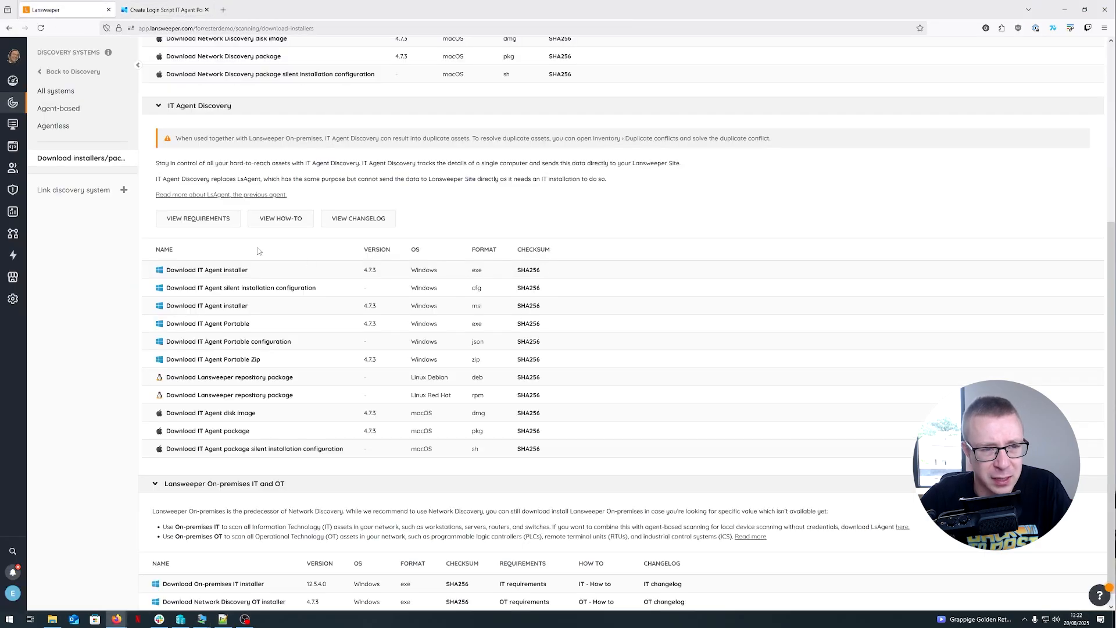
pyautogui.scroll(5, 259, 250)
pyautogui.click(12, 125)
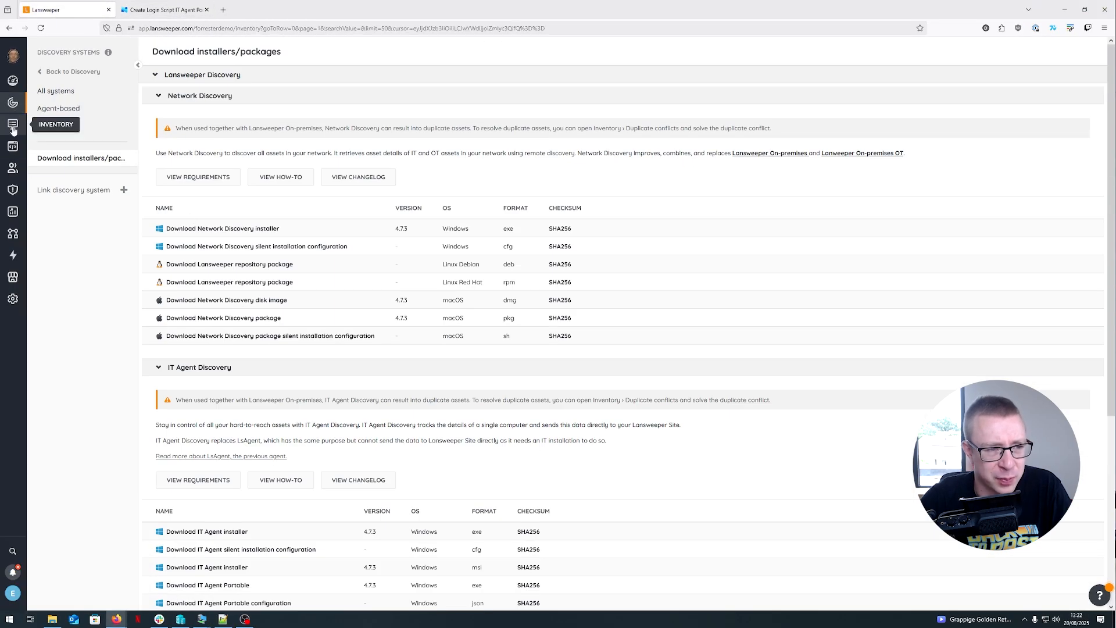
pyautogui.click(999, 51)
pyautogui.write('d')
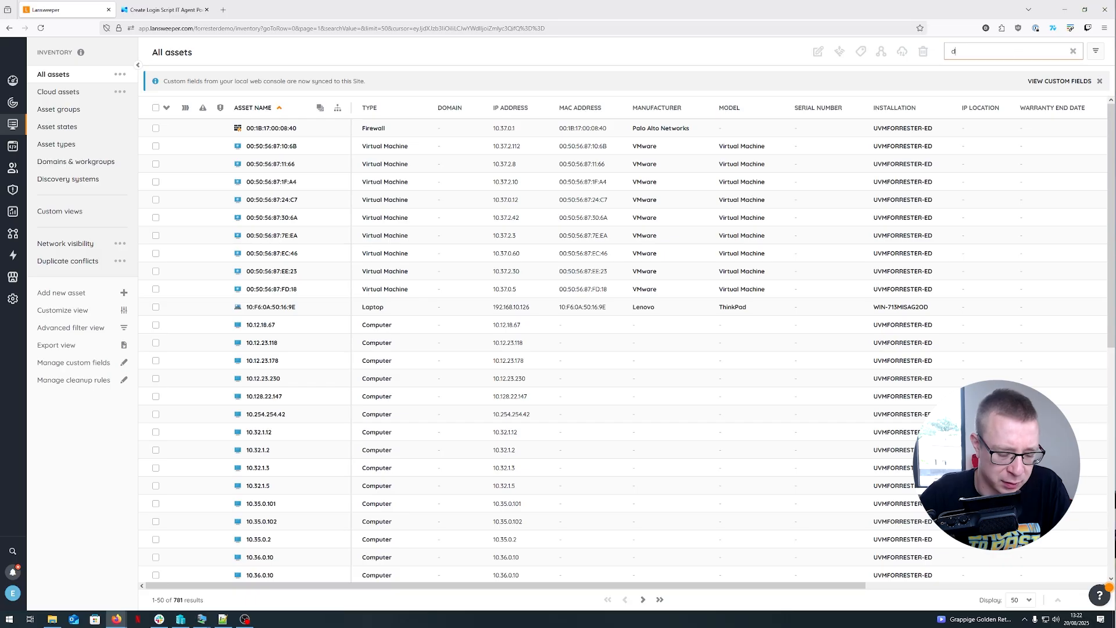
pyautogui.write('ev')
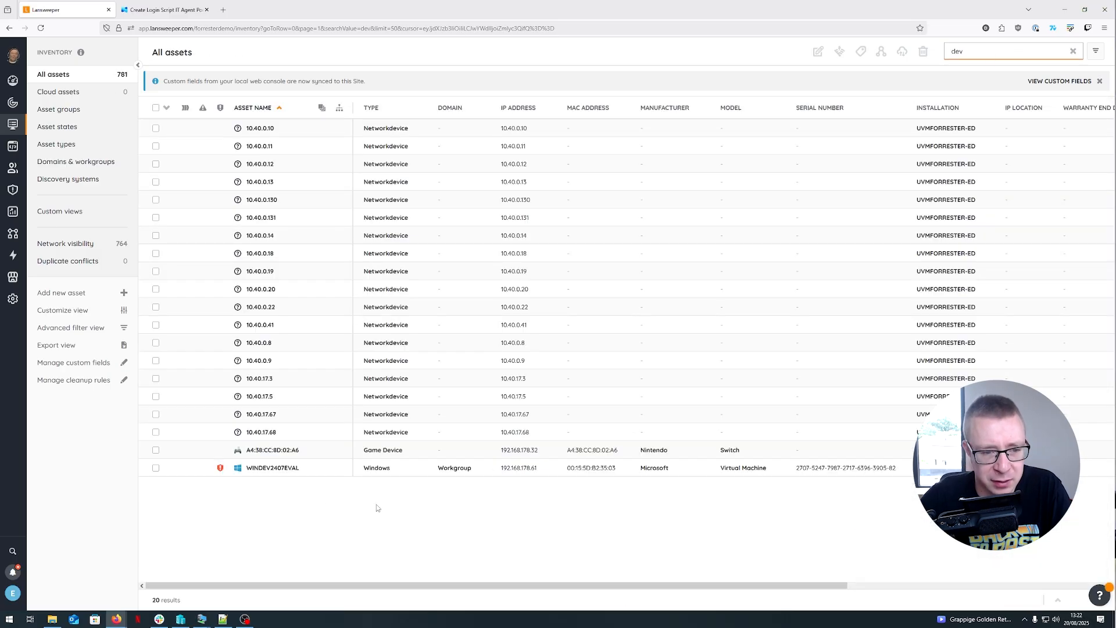
pyautogui.click(282, 467)
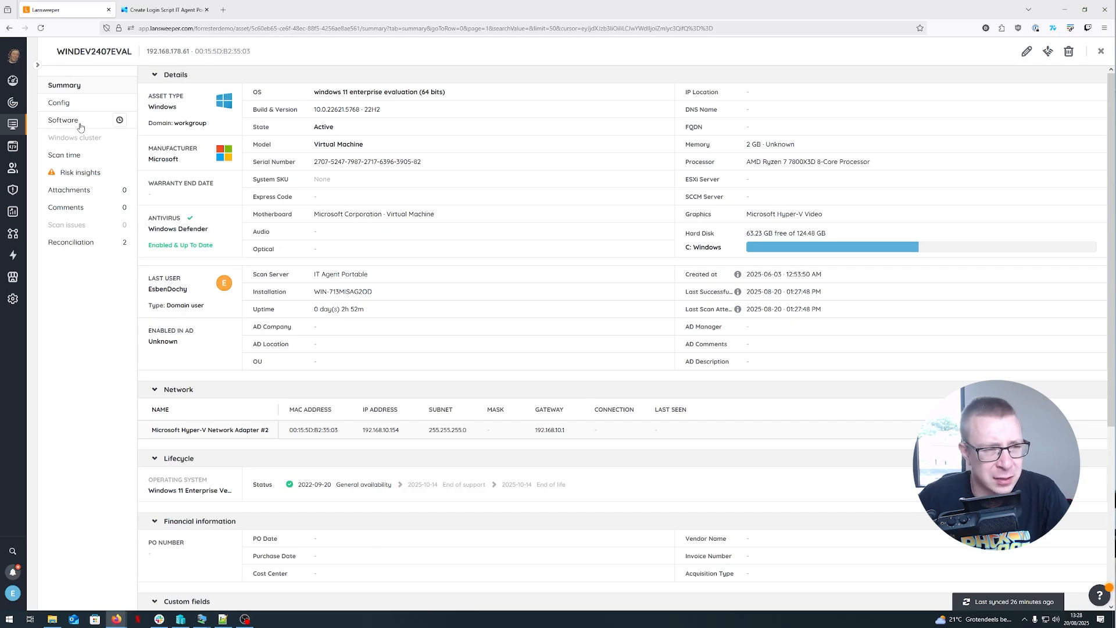
# - Review the asset's configuration user info, examining the last logon entries
pyautogui.click(72, 105)
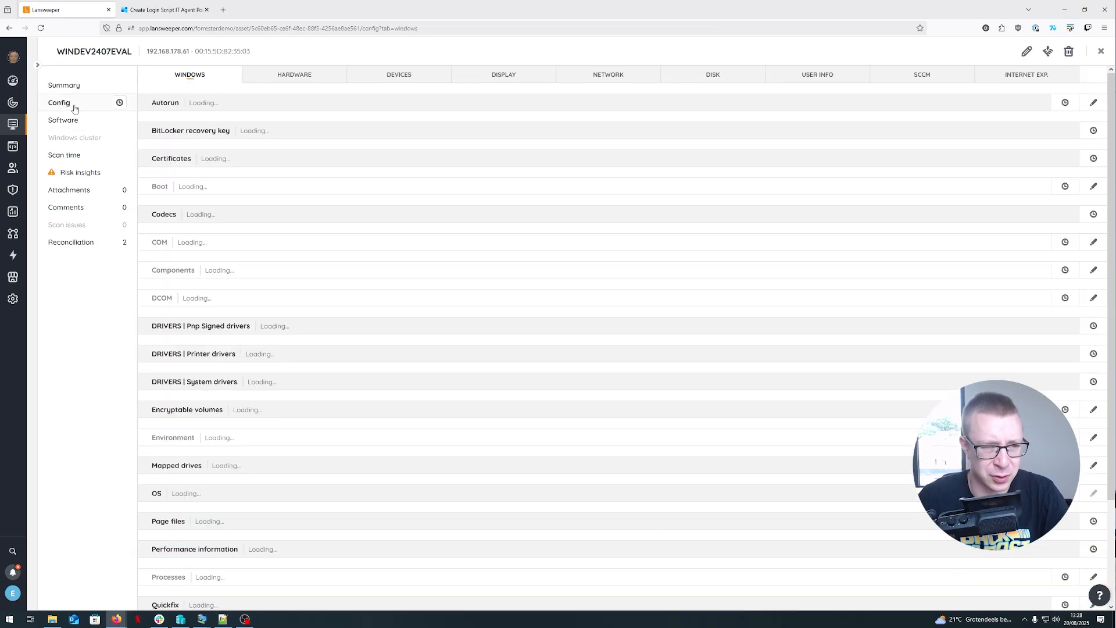
pyautogui.click(801, 79)
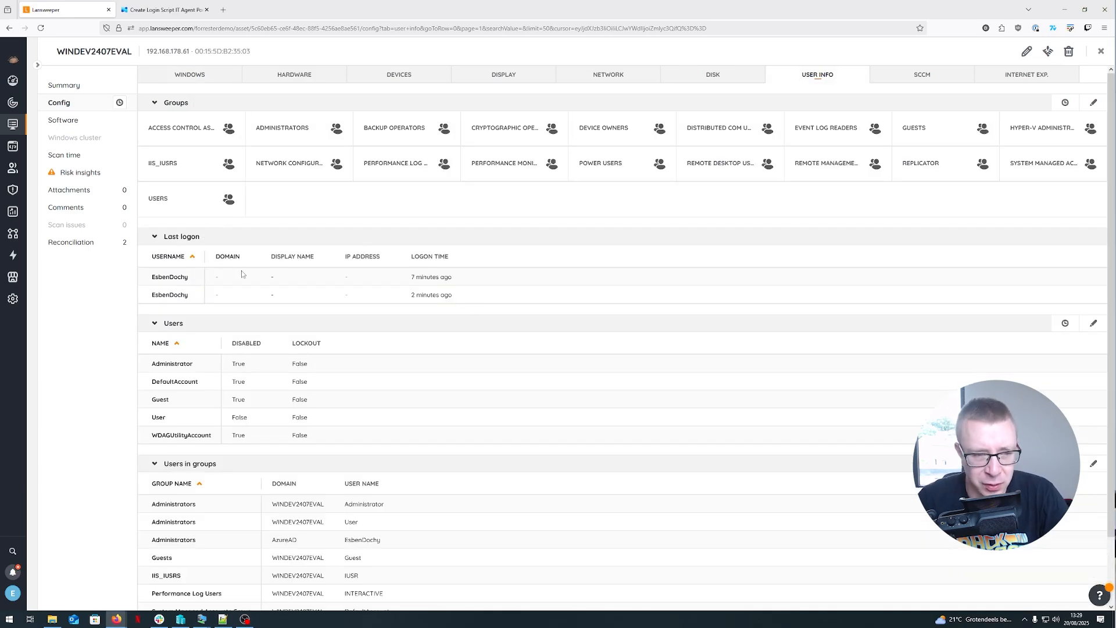
pyautogui.moveTo(457, 299); pyautogui.dragTo(153, 297)
pyautogui.moveTo(468, 303); pyautogui.dragTo(146, 302)
pyautogui.click(473, 299)
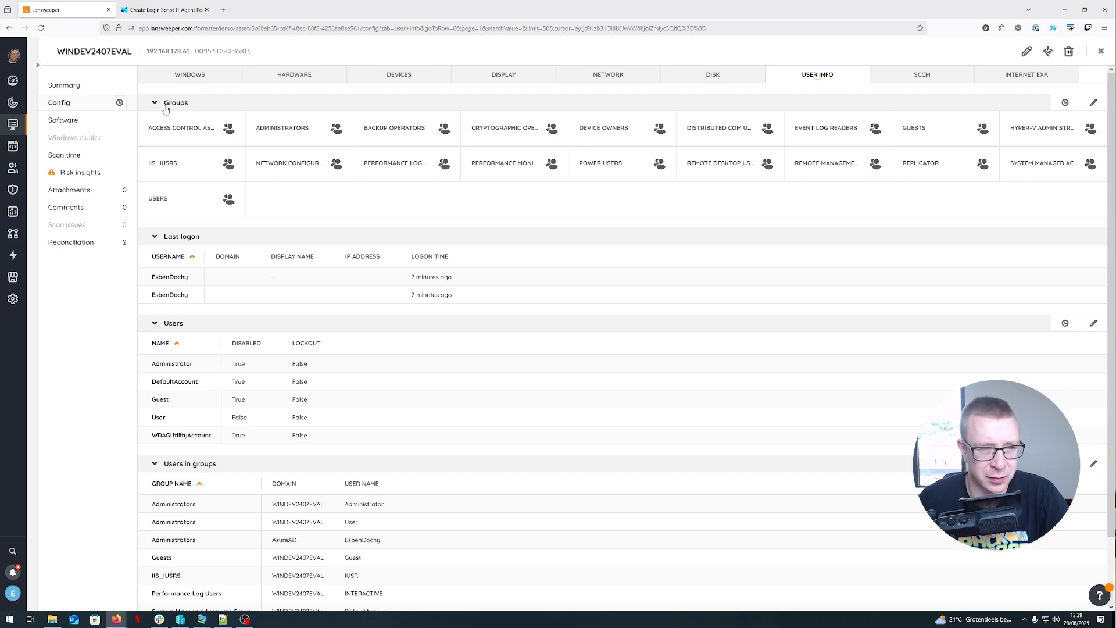
pyautogui.click(190, 75)
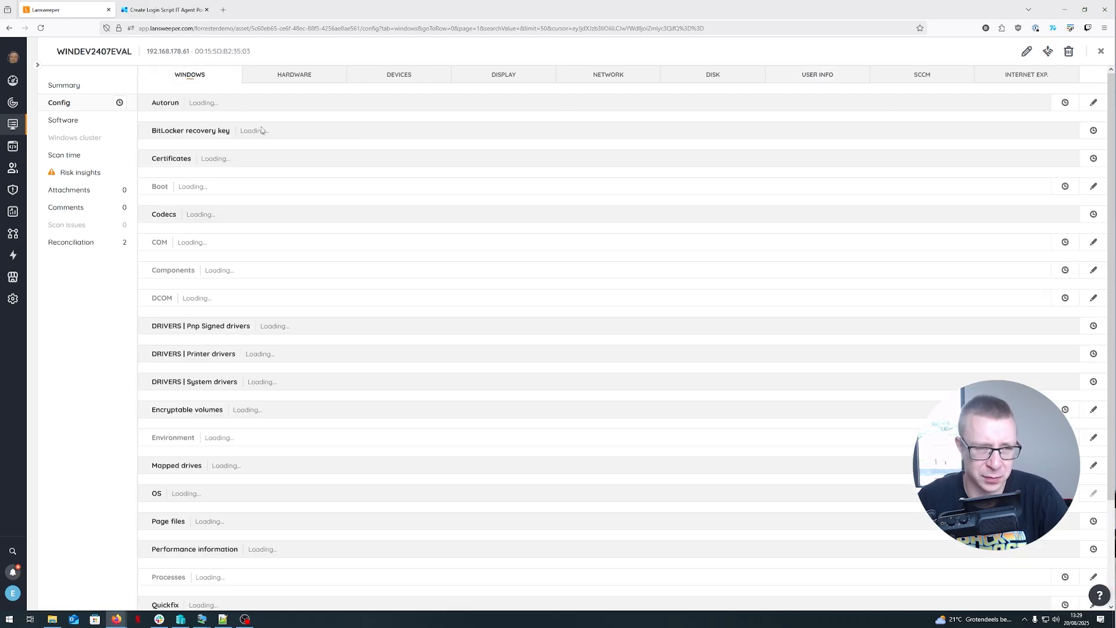